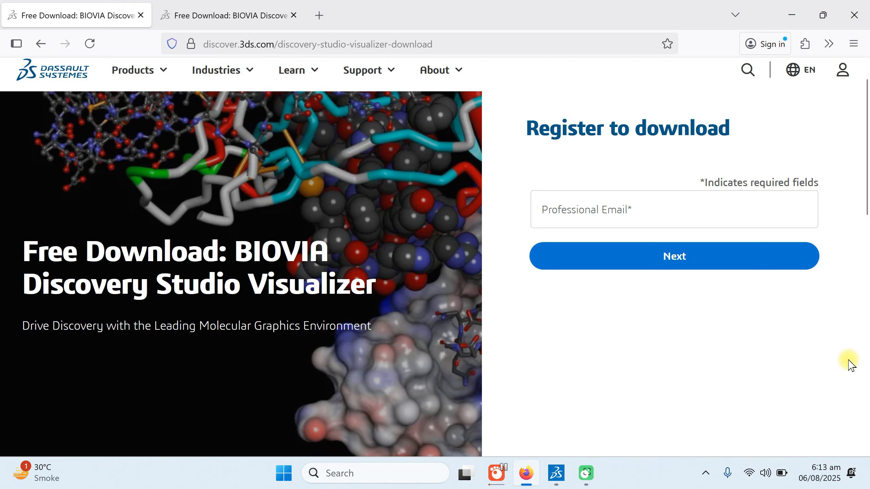
# - Enter the professional e-mail address in the download registration form and continue to its remaining fields
pyautogui.scroll(1, 851, 365)
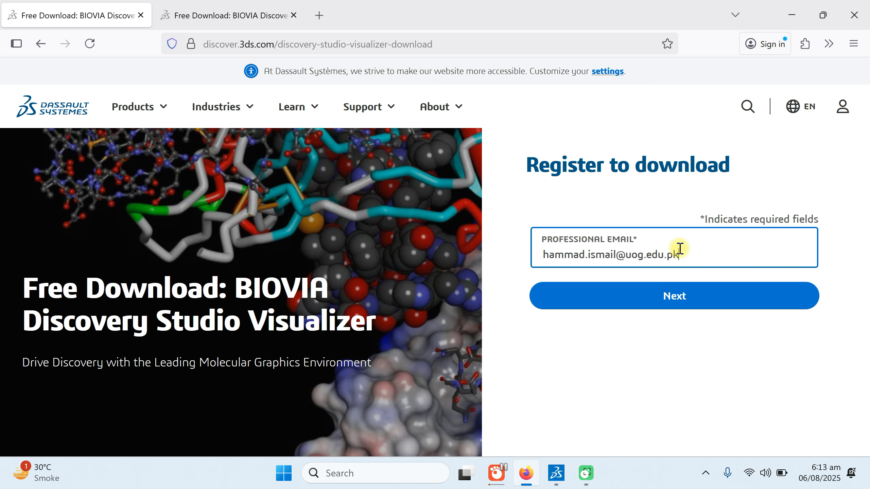
pyautogui.click(632, 296)
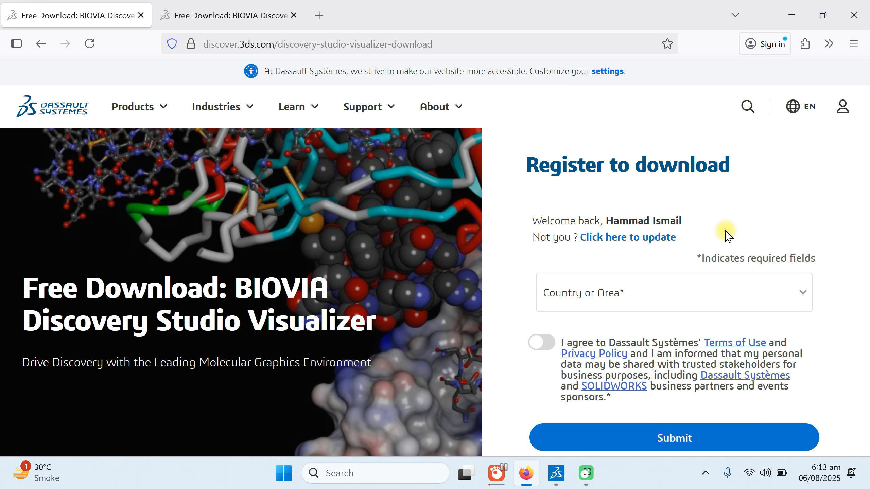
# - Submit the registration form with Pakistan as the country and the terms of use accepted
pyautogui.scroll(-2, 503, 266)
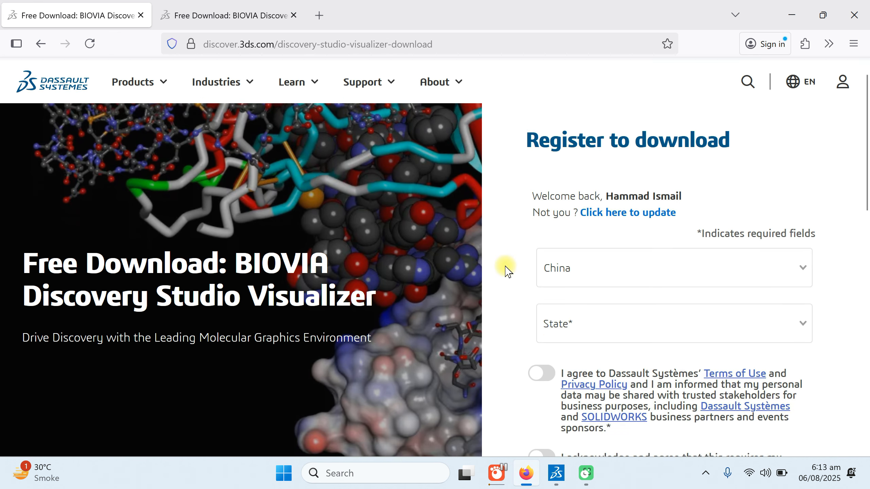
pyautogui.scroll(-2, 506, 271)
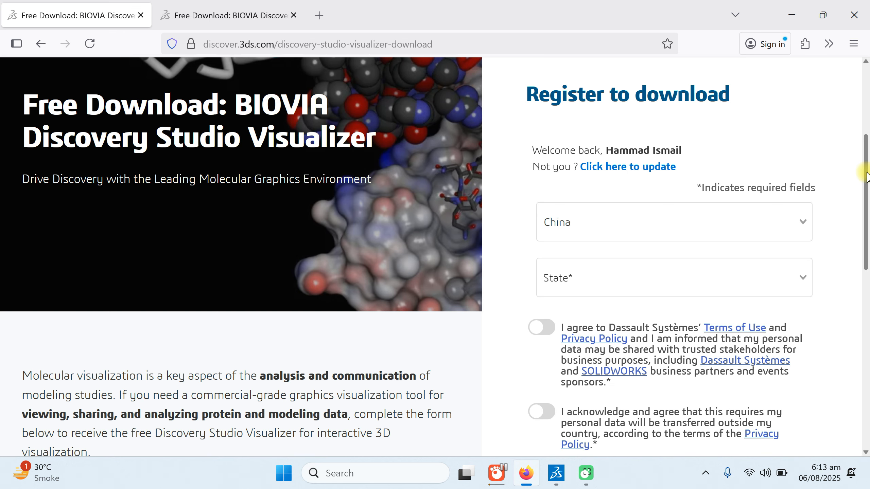
pyautogui.scroll(-1, 867, 173)
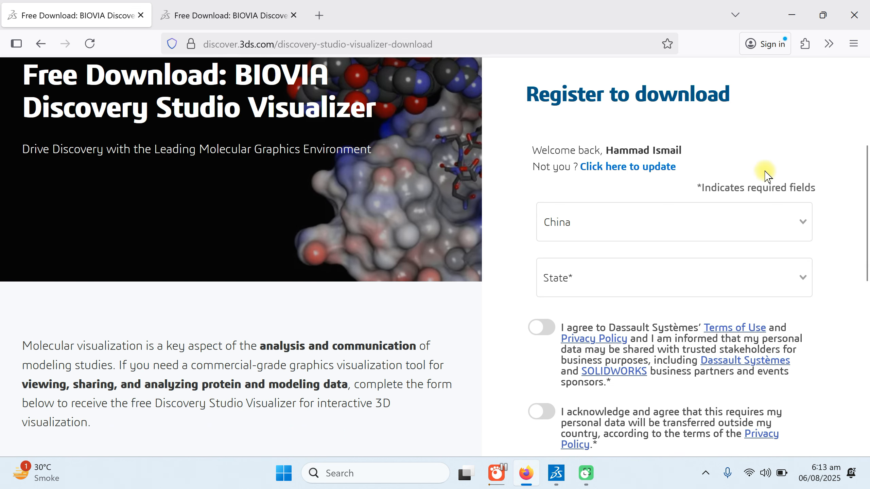
pyautogui.click(798, 221)
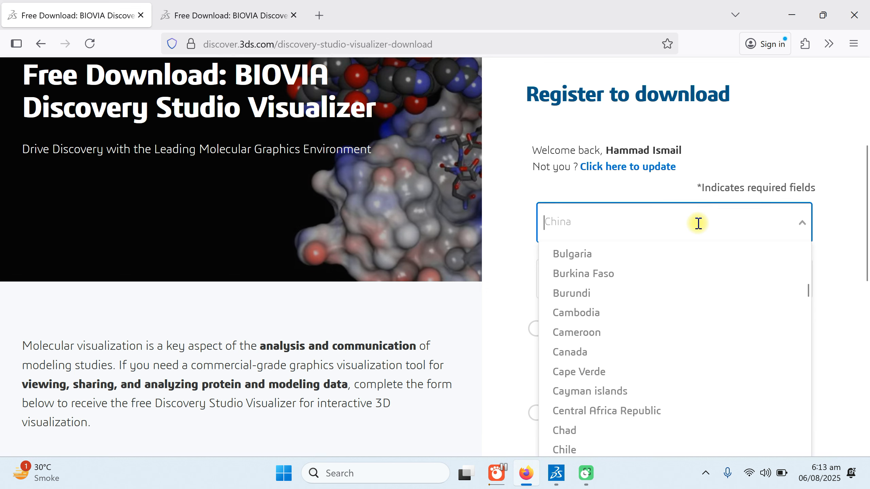
pyautogui.write('Pak')
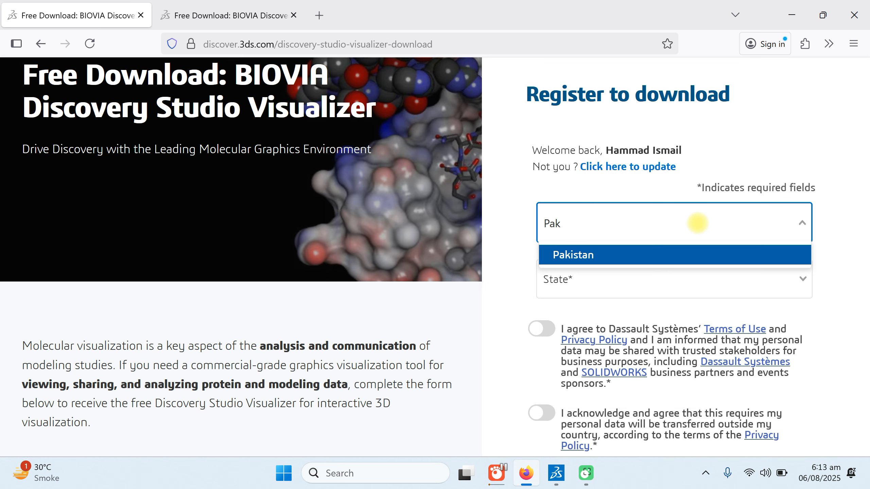
pyautogui.click(643, 256)
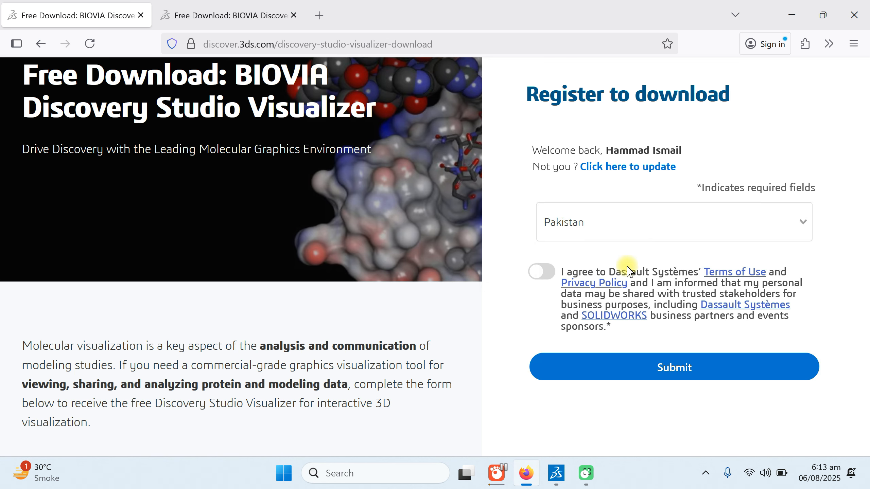
pyautogui.click(548, 273)
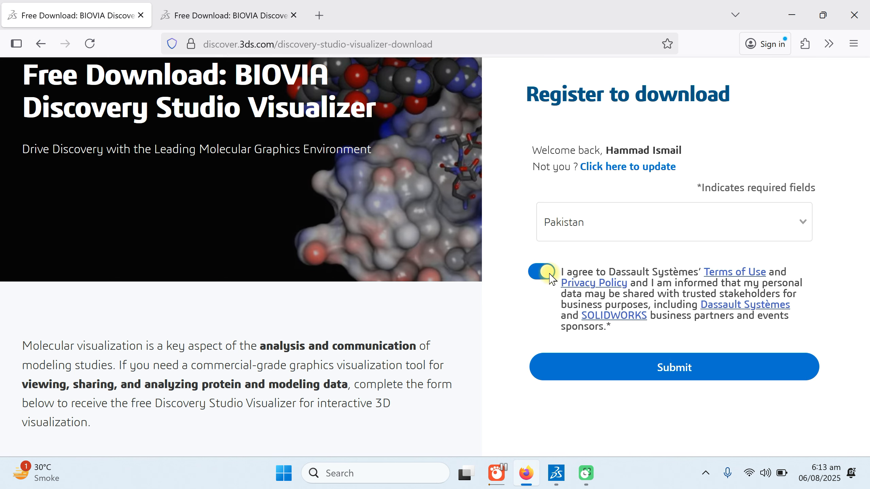
pyautogui.click(634, 372)
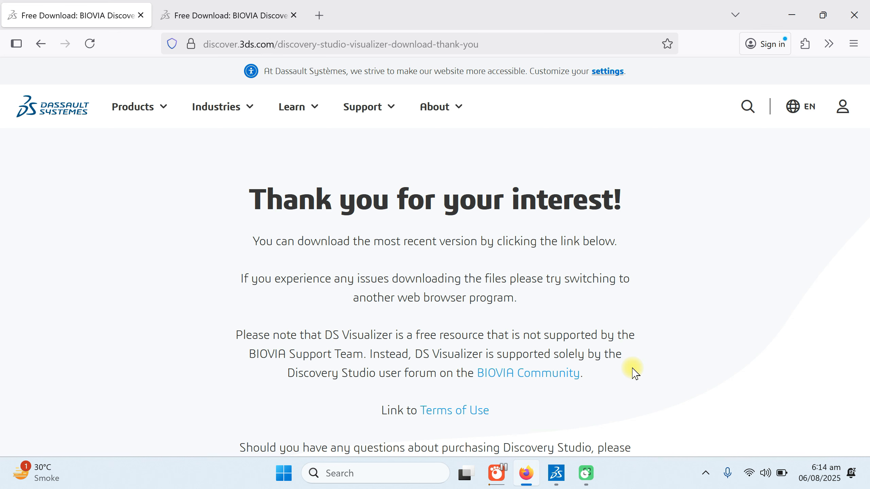
# - Download the Windows 64 bit DS Visualizer Client as BIOVIA_DS2025Client.exe into Downloads\Programs
pyautogui.scroll(-5, 737, 302)
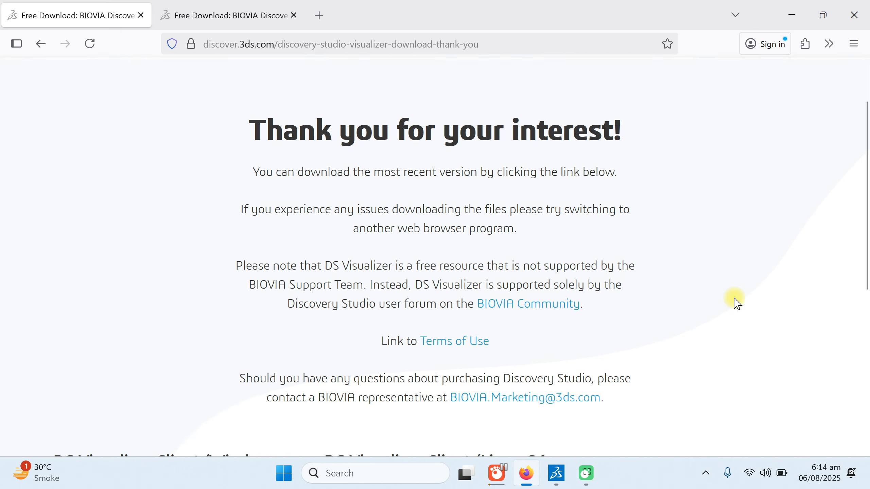
pyautogui.scroll(3, 736, 301)
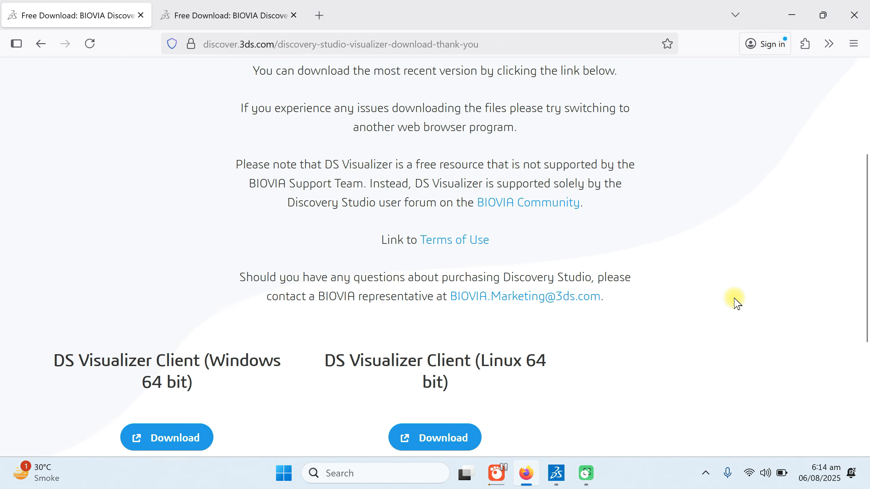
pyautogui.scroll(-2, 736, 301)
pyautogui.scroll(-2, 736, 301)
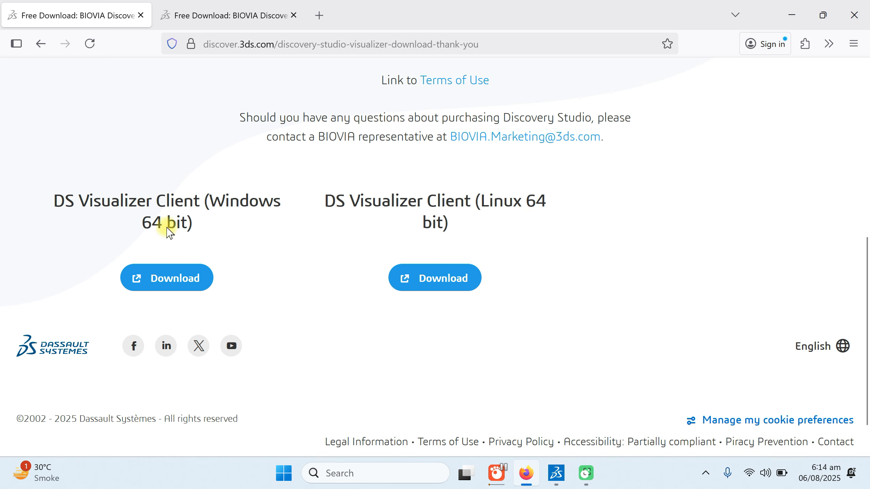
pyautogui.click(138, 284)
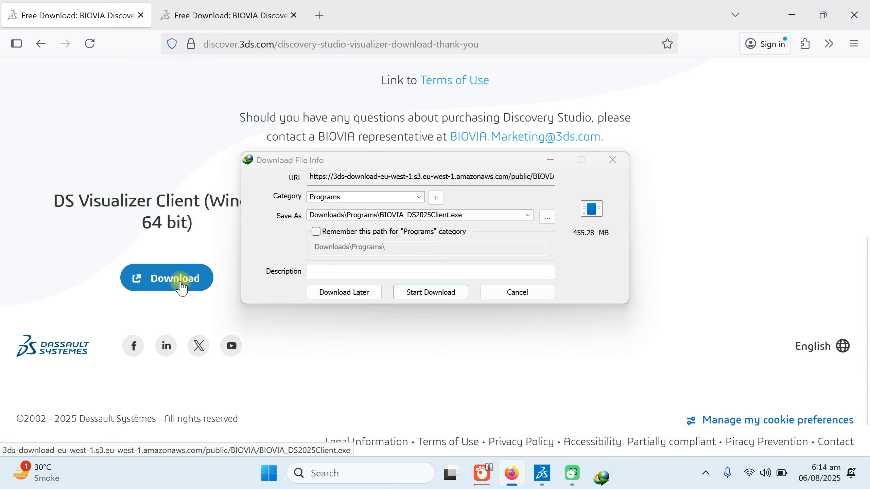
pyautogui.click(404, 293)
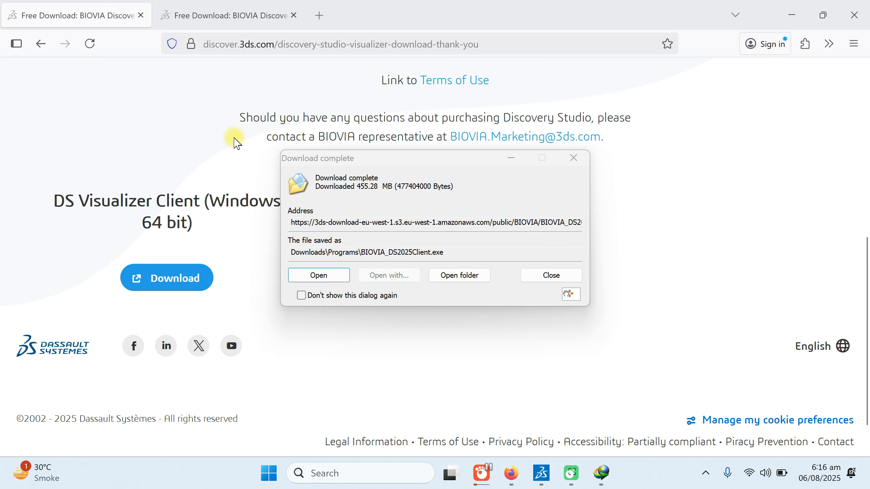
# - Run BIOVIA_DS2025Client.exe from its download folder and complete the installation wizard
pyautogui.click(478, 277)
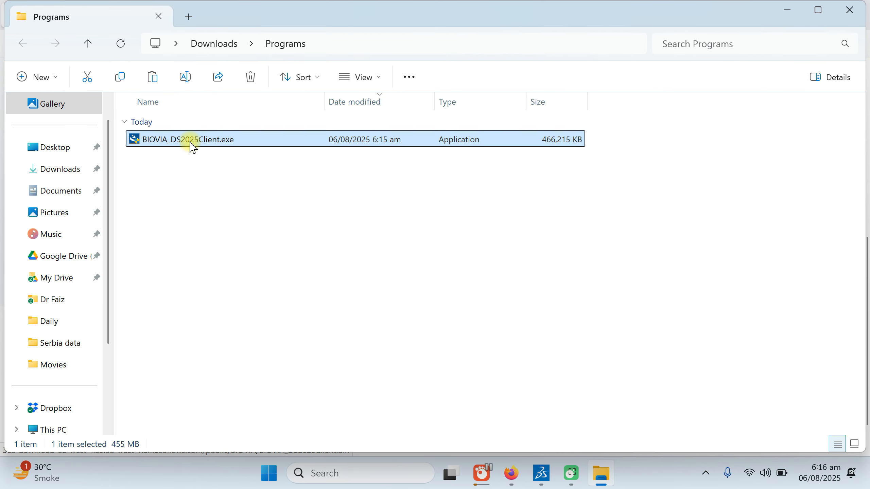
pyautogui.moveTo(192, 148)
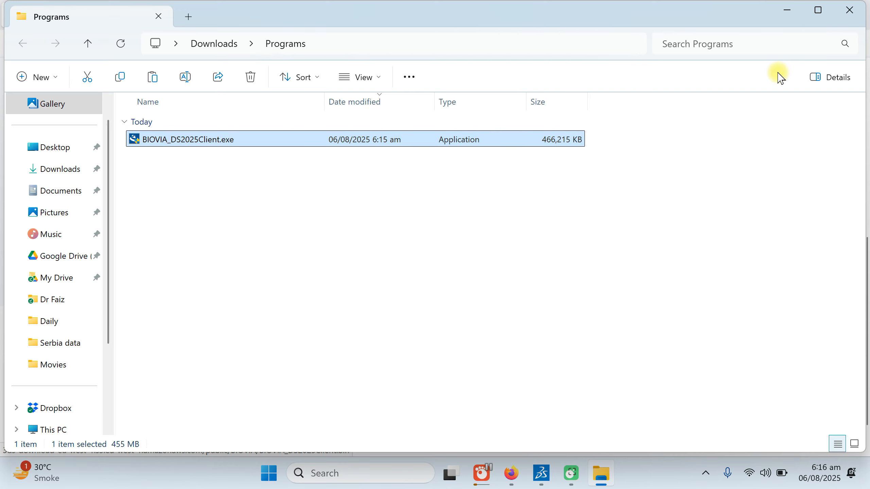
pyautogui.click(786, 14)
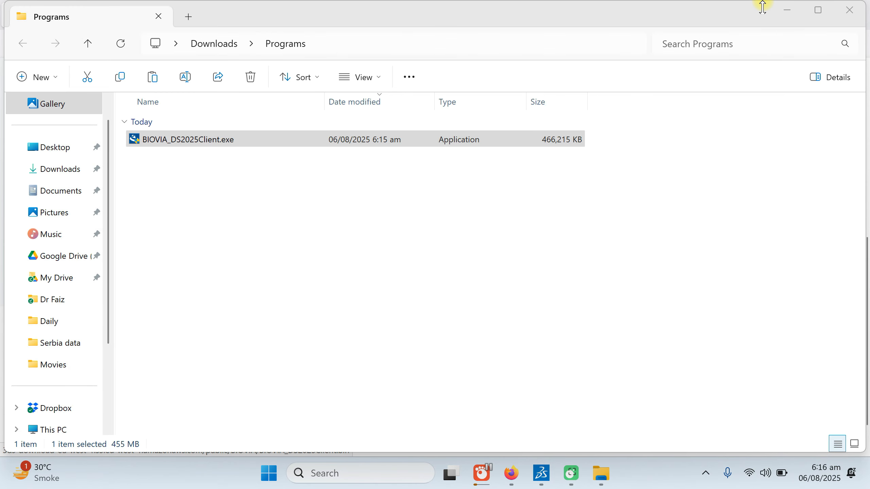
pyautogui.click(789, 11)
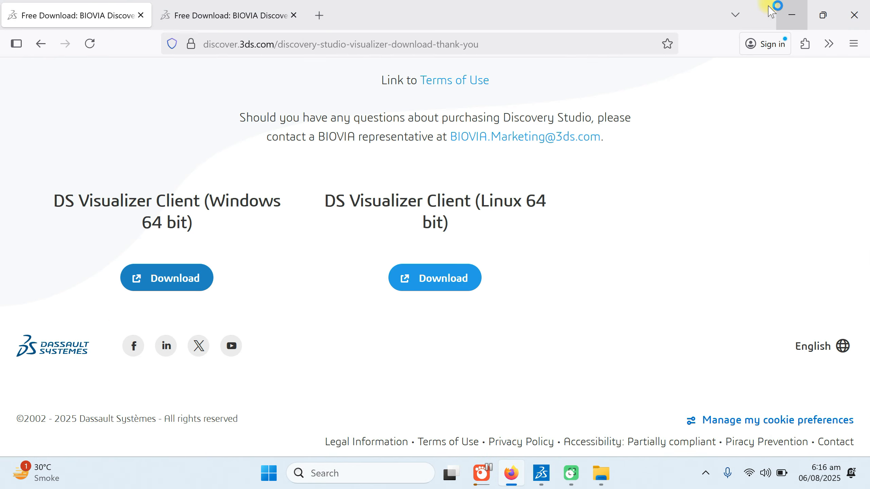
pyautogui.click(791, 13)
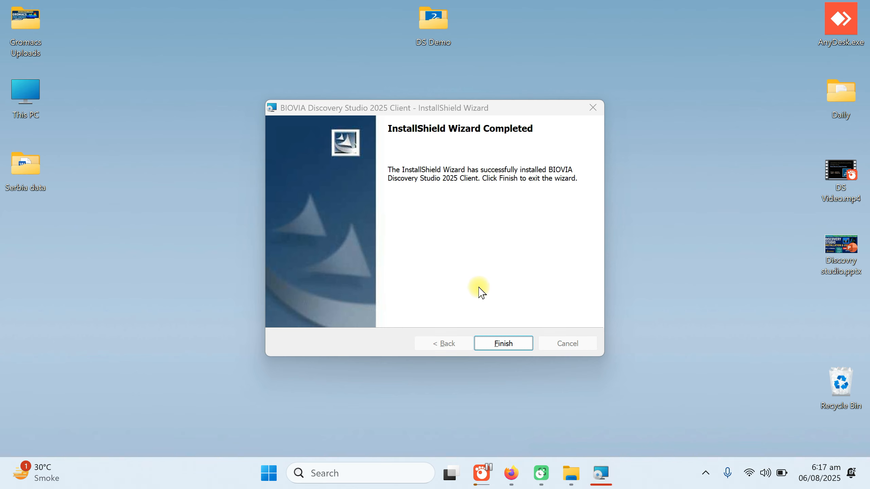
pyautogui.click(509, 345)
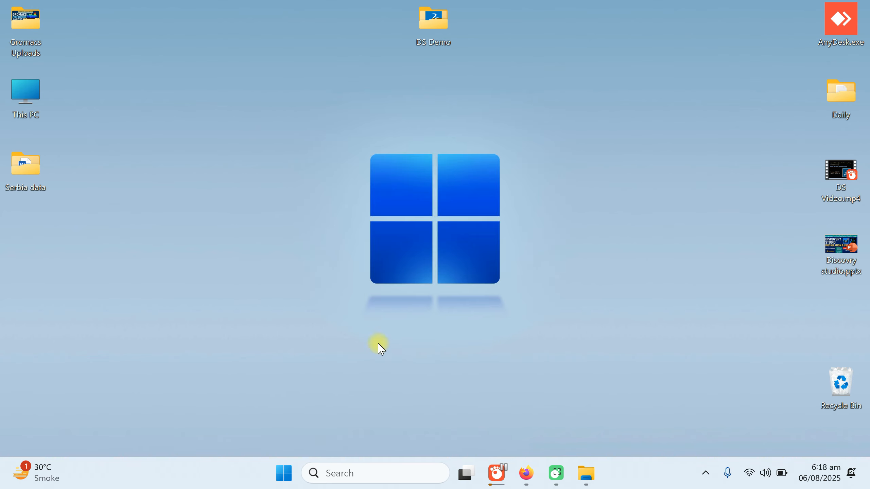
# - Search the installed apps for "disc" to launch Discovery Studio 2025 Client, and show its Macromolecules tools
pyautogui.click(283, 473)
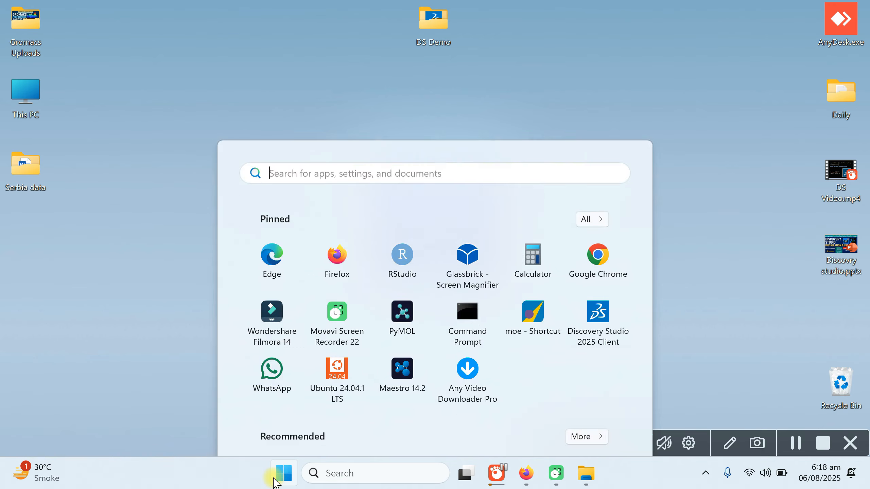
pyautogui.write('disc')
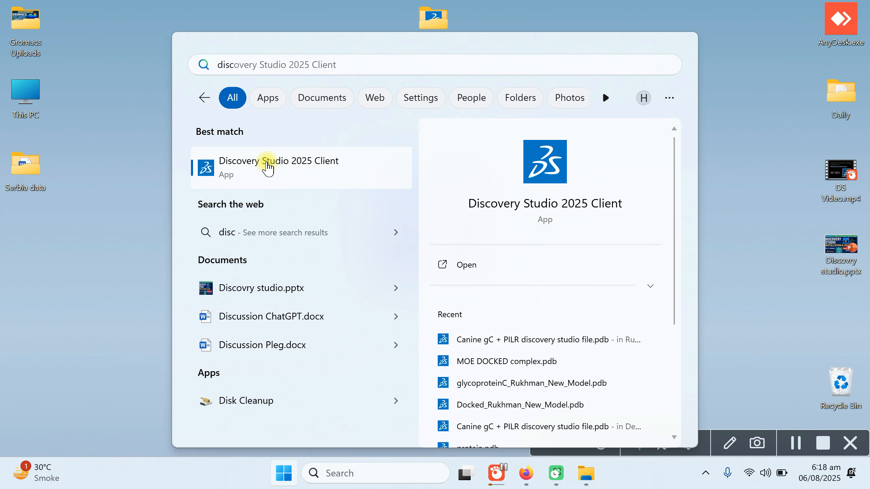
pyautogui.click(268, 167)
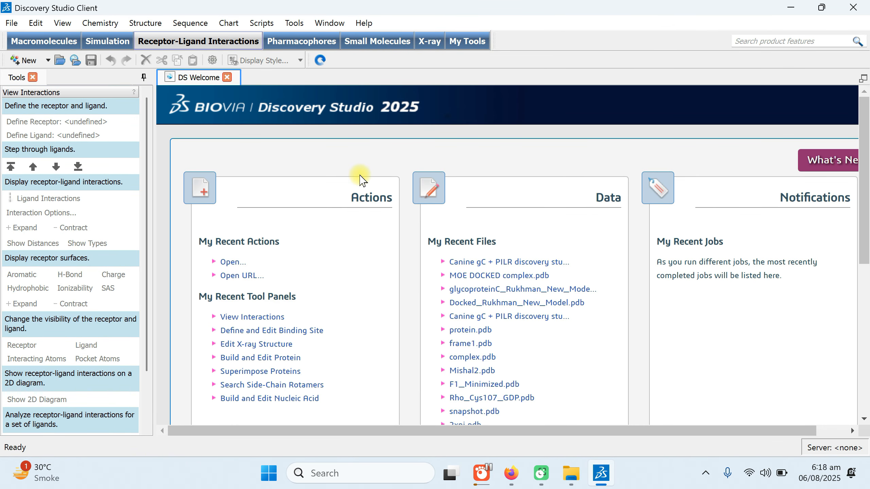
pyautogui.click(42, 43)
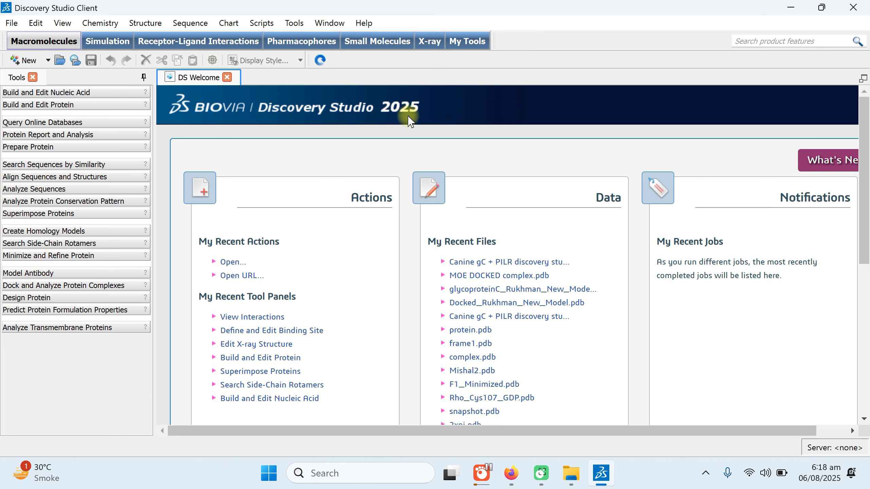
# - Examine the available File, Edit, View, Chemistry, Structure, Sequence, Chart, Scripts, Tools and Help commands, including the Macromolecules tool list
pyautogui.click(11, 24)
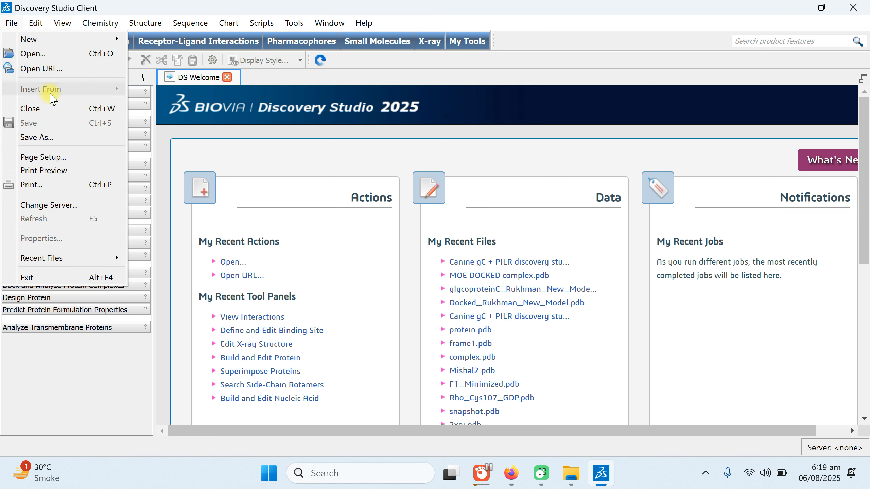
pyautogui.click(104, 6)
pyautogui.click(36, 24)
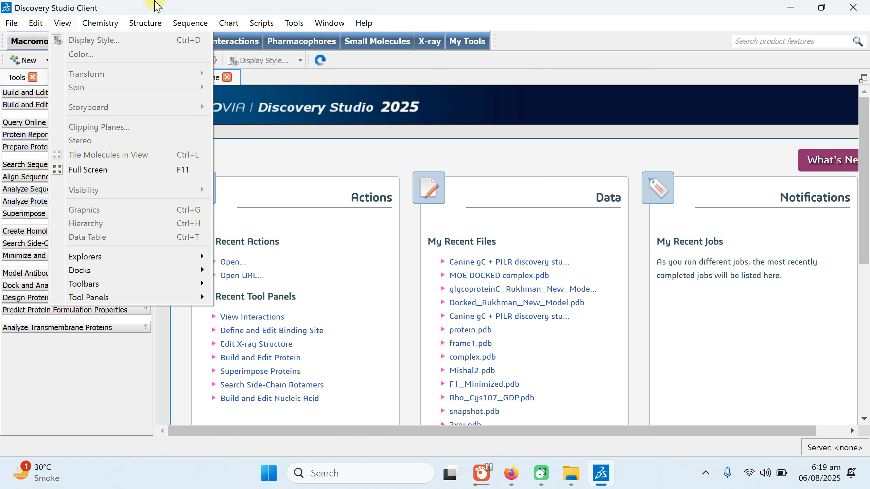
pyautogui.click(62, 22)
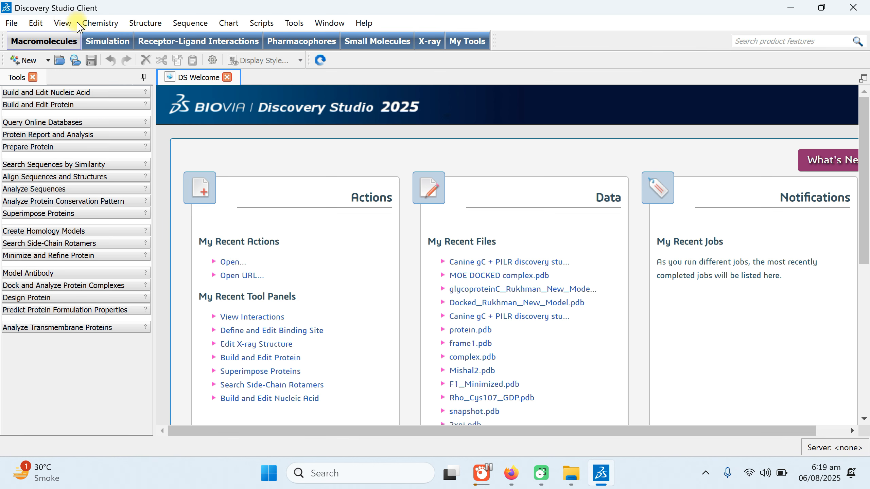
pyautogui.click(103, 23)
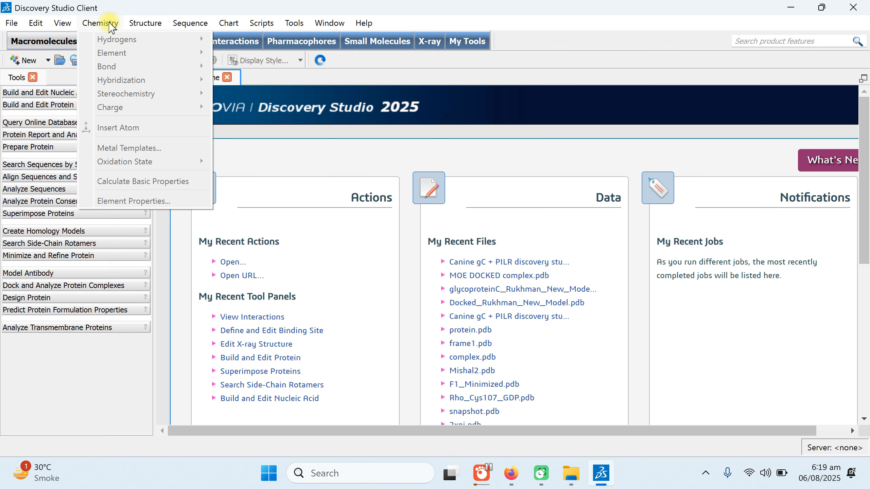
pyautogui.click(117, 22)
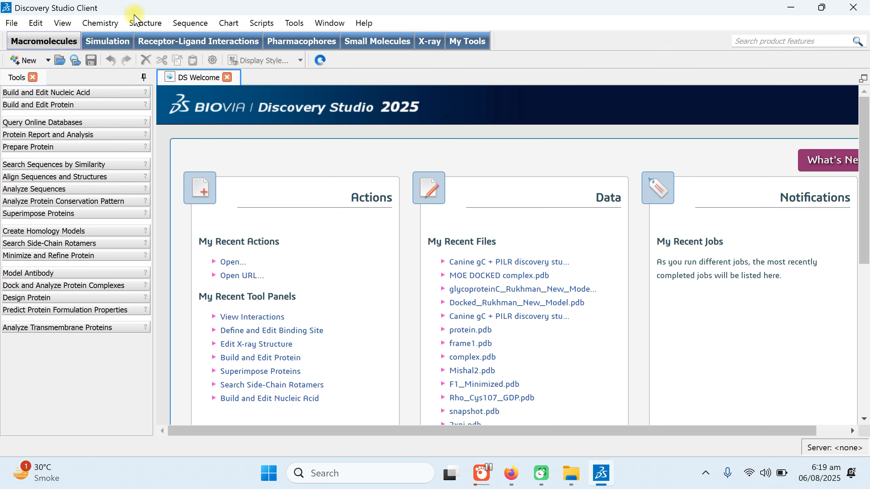
pyautogui.click(142, 25)
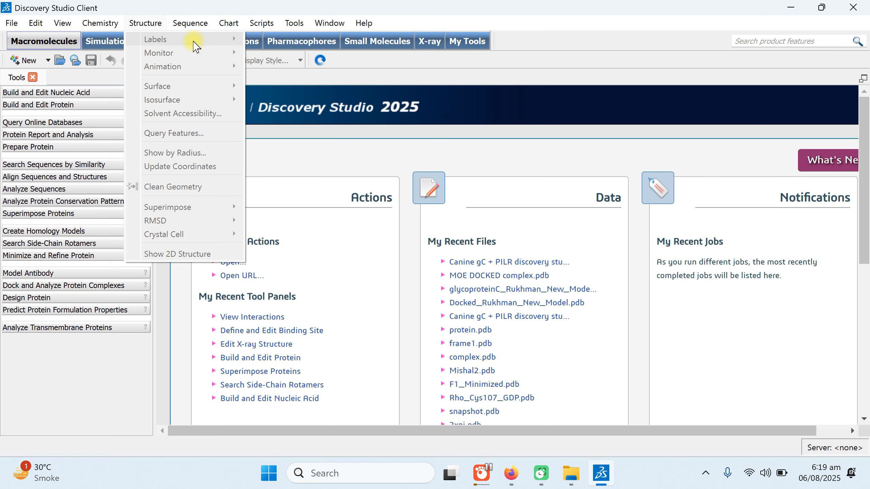
pyautogui.moveTo(190, 25)
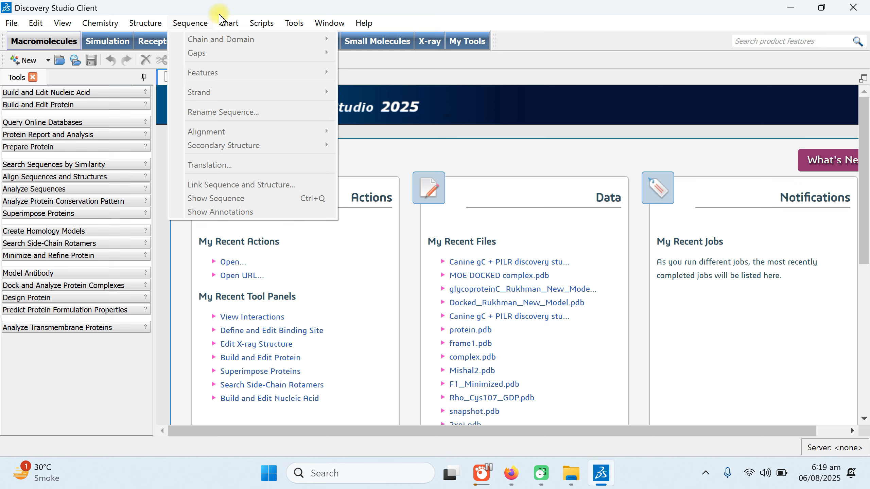
pyautogui.click(228, 22)
pyautogui.click(264, 24)
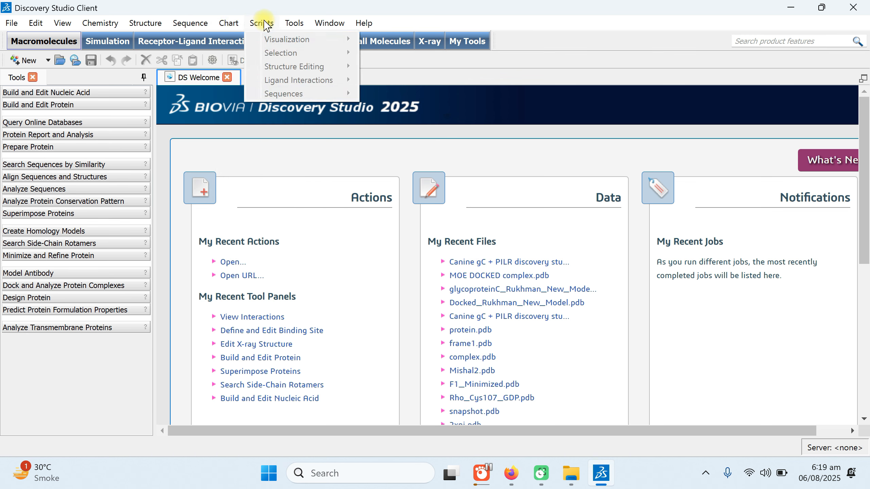
pyautogui.moveTo(301, 26)
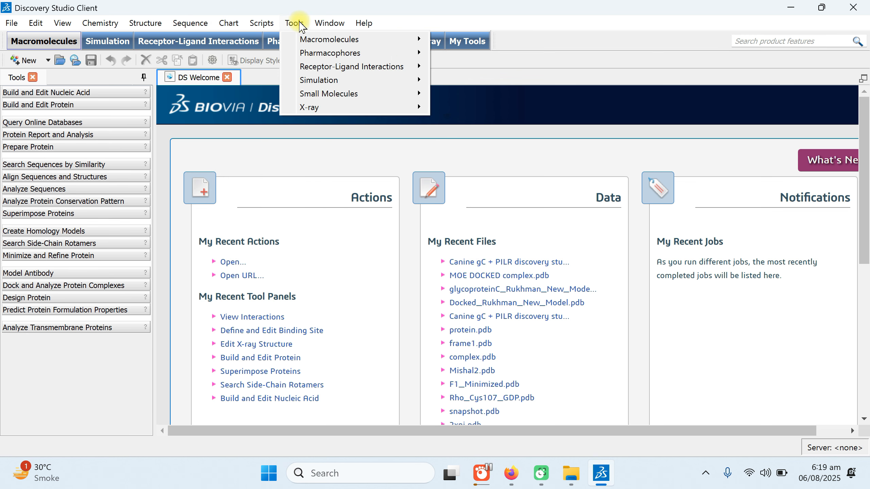
pyautogui.click(318, 38)
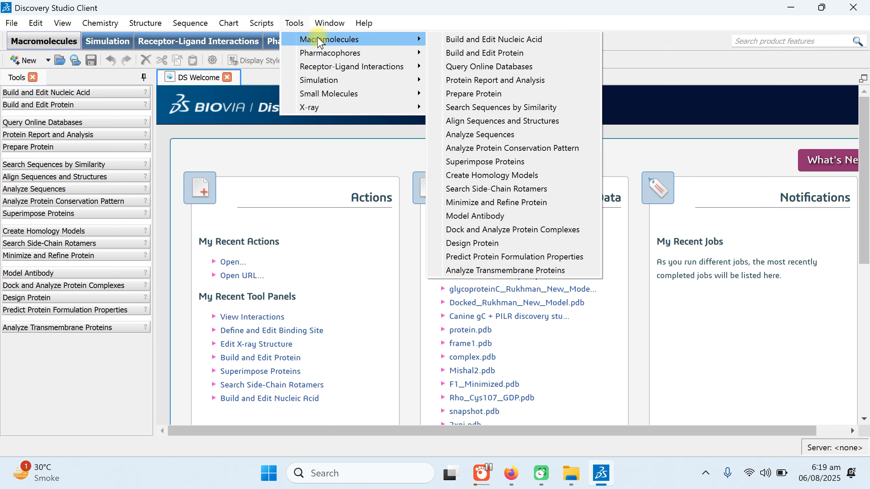
pyautogui.moveTo(322, 26)
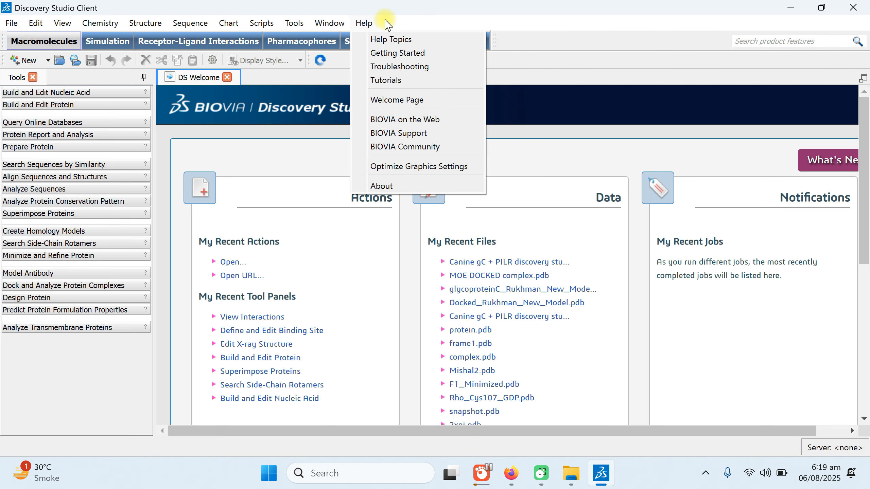
pyautogui.click(585, 11)
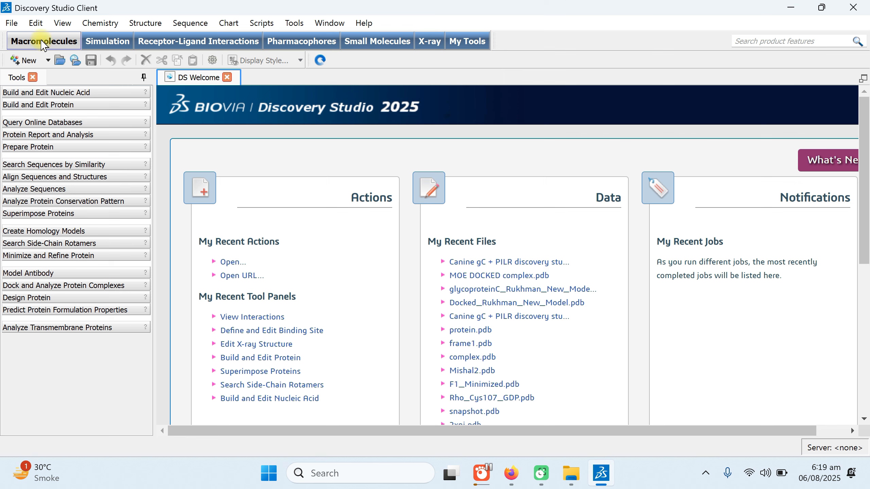
# - Review the Build and Edit Nucleic Acid options and the Simulation, Receptor-Ligand Interactions, Pharmacophores, Small Molecules, X-ray and My Tools sets
pyautogui.click(39, 91)
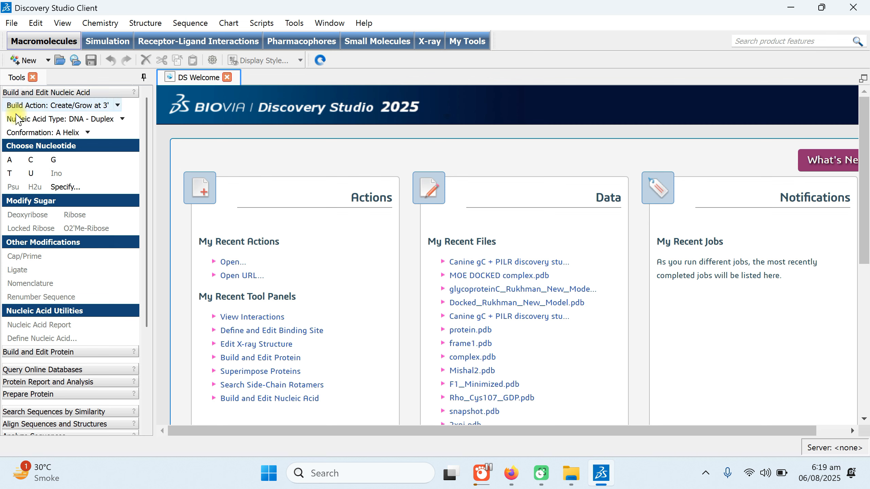
pyautogui.click(35, 93)
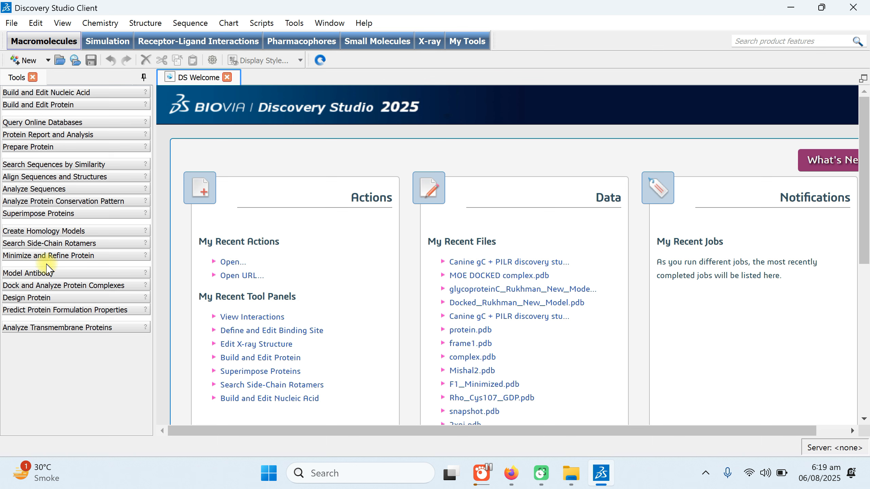
pyautogui.click(102, 46)
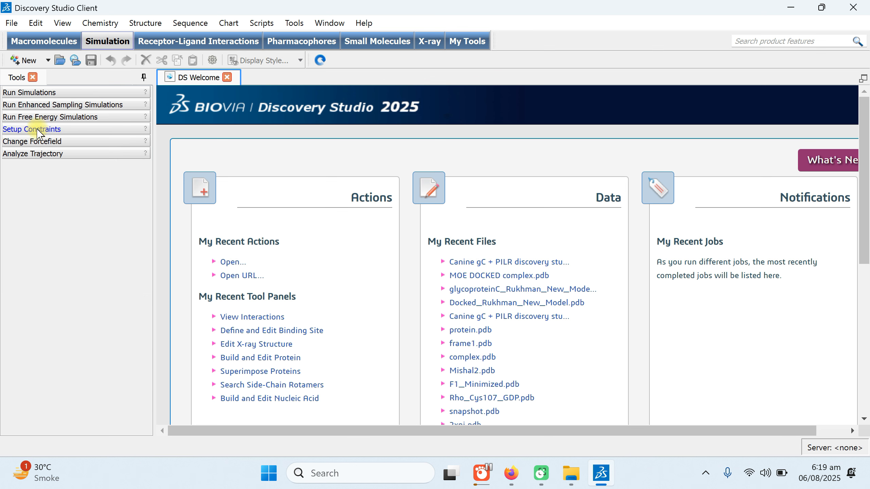
pyautogui.click(196, 42)
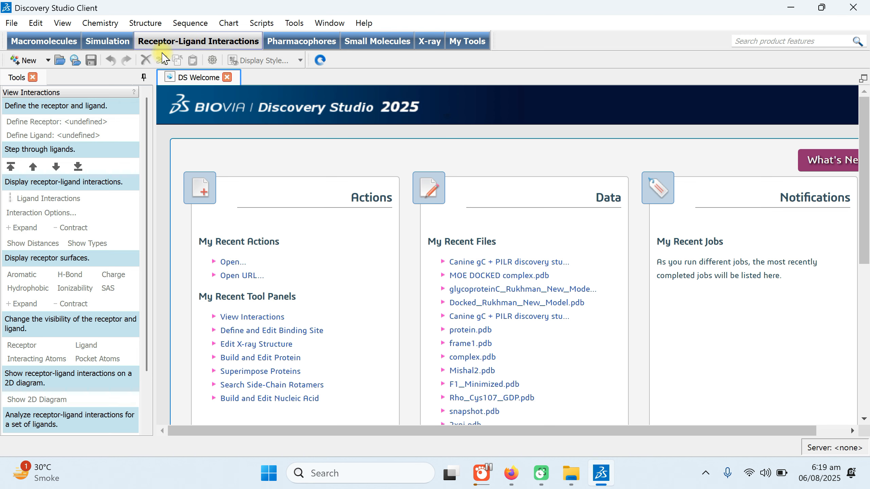
pyautogui.click(306, 42)
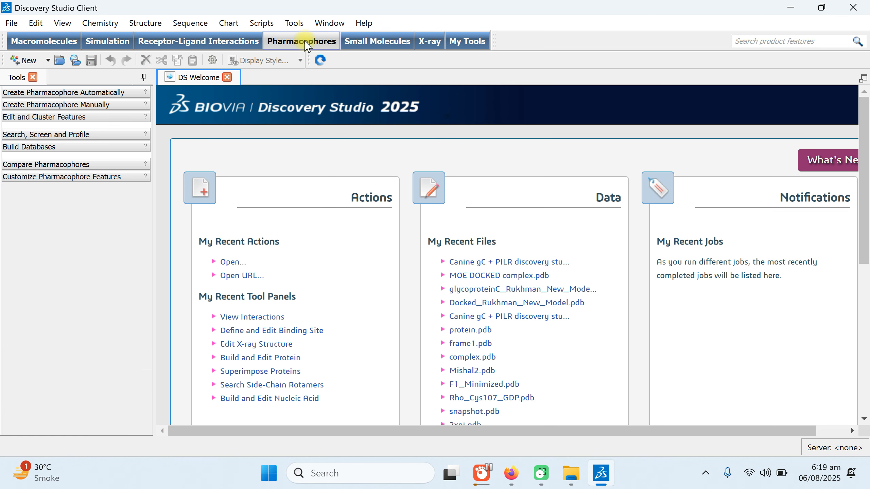
pyautogui.click(371, 46)
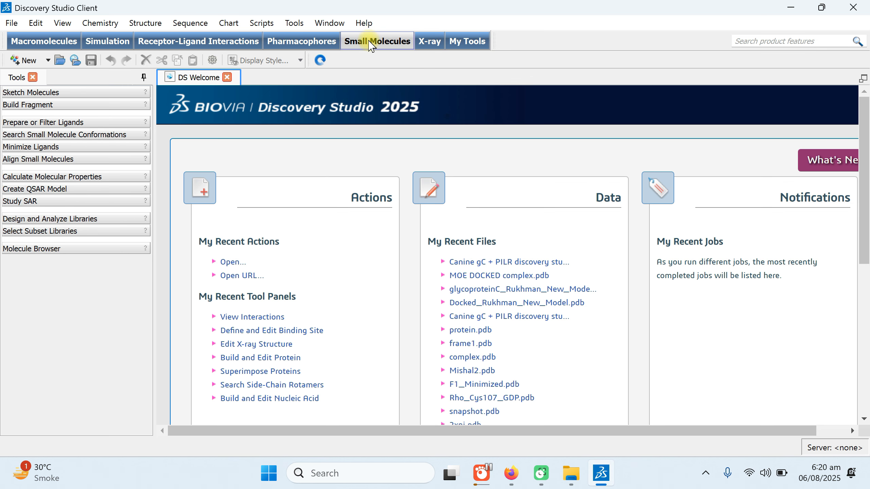
pyautogui.click(428, 45)
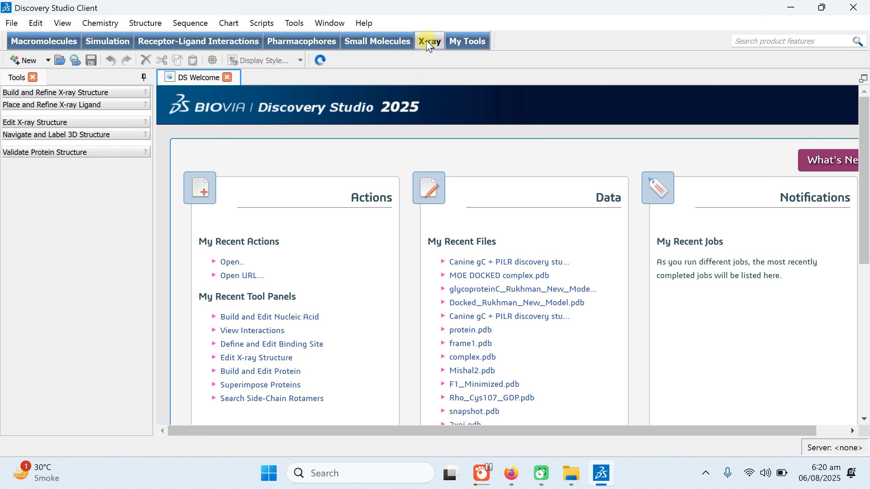
pyautogui.click(481, 43)
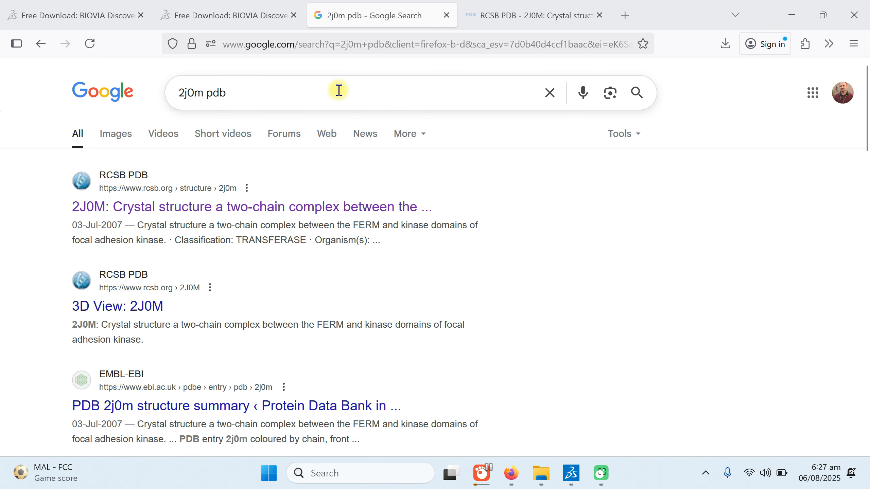
# - Open the RCSB PDB entry 2J0M from the Google results and download its structure in Legacy PDB Format
pyautogui.click(226, 206)
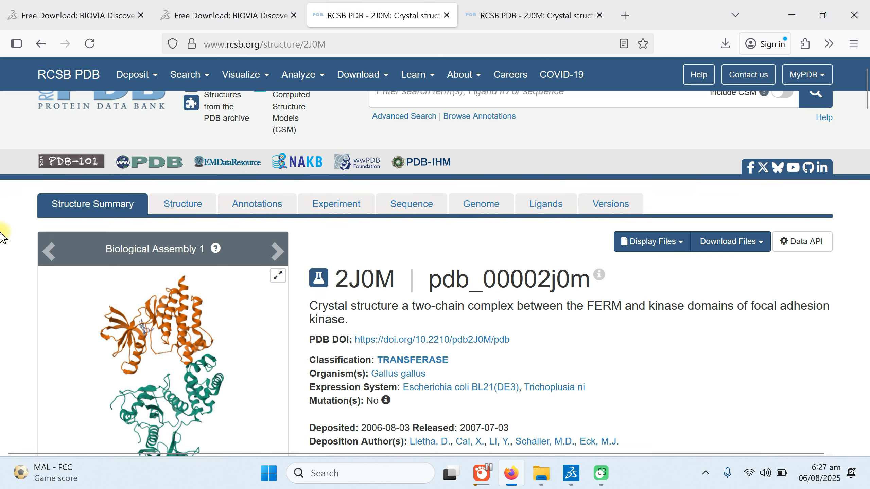
pyautogui.scroll(-4, 342, 185)
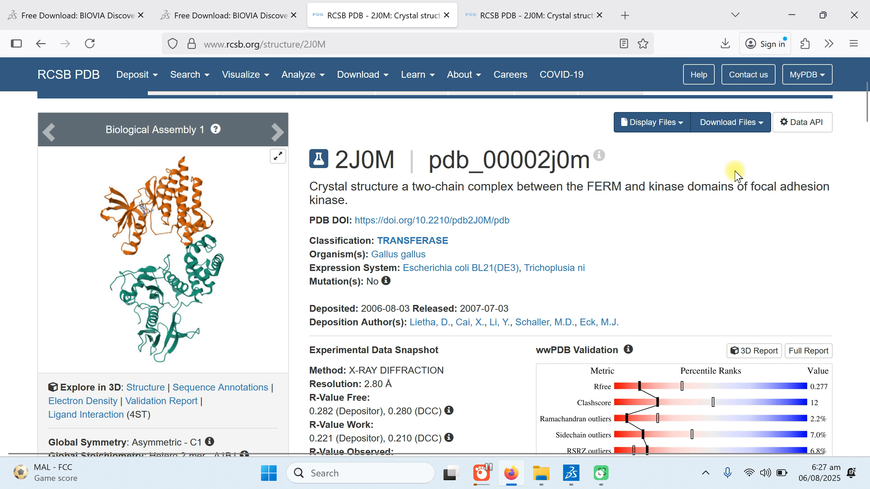
pyautogui.click(757, 124)
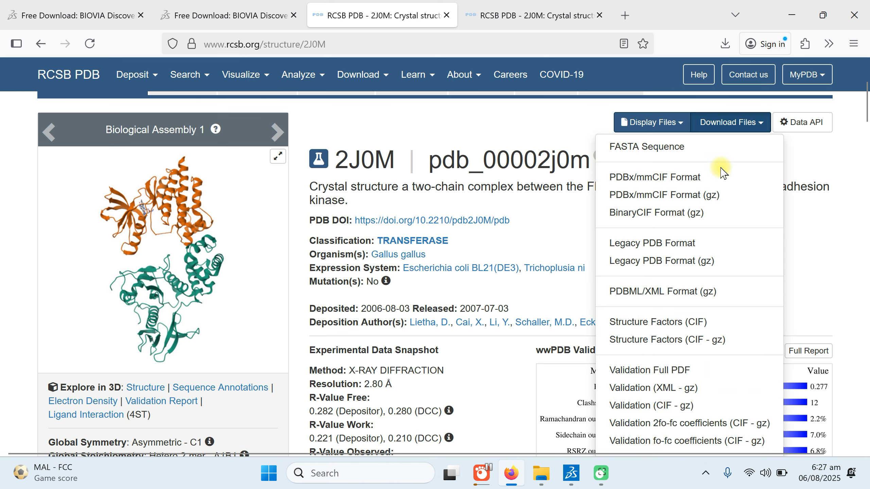
pyautogui.click(683, 243)
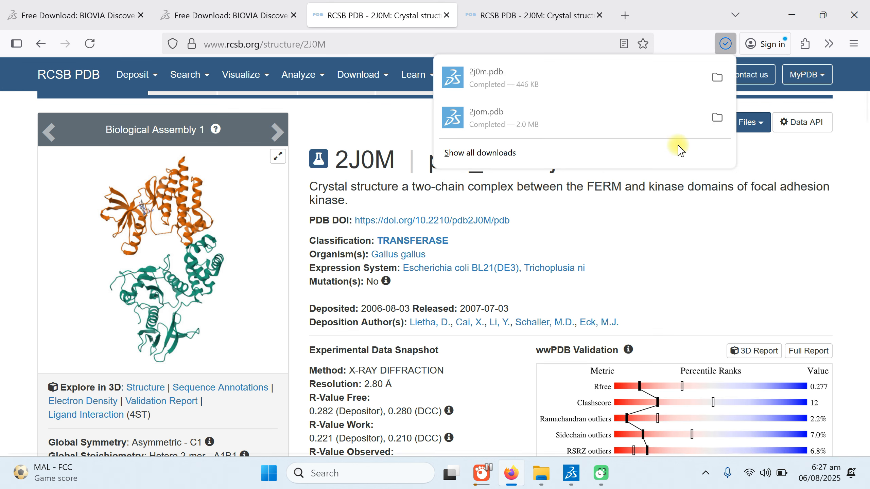
# - Put the downloaded 2j0m.pdb from the Downloads folder into the Demo folder on the desktop
pyautogui.click(717, 79)
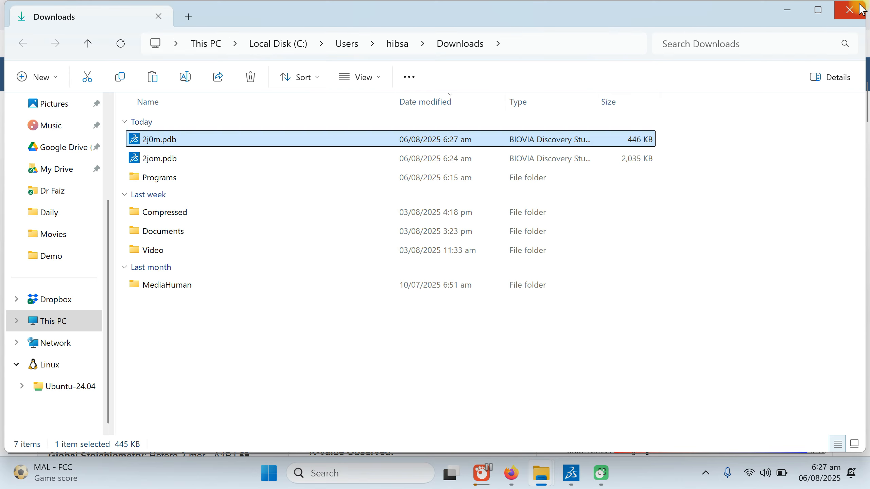
pyautogui.click(782, 9)
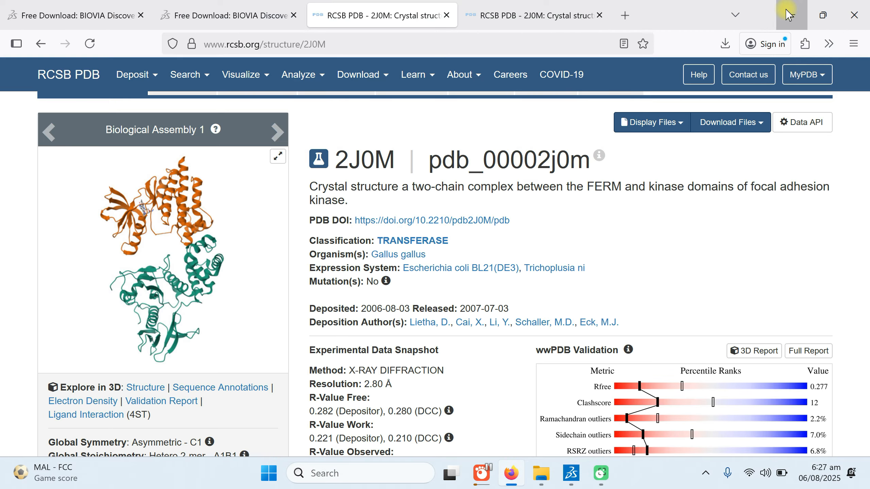
pyautogui.click(787, 13)
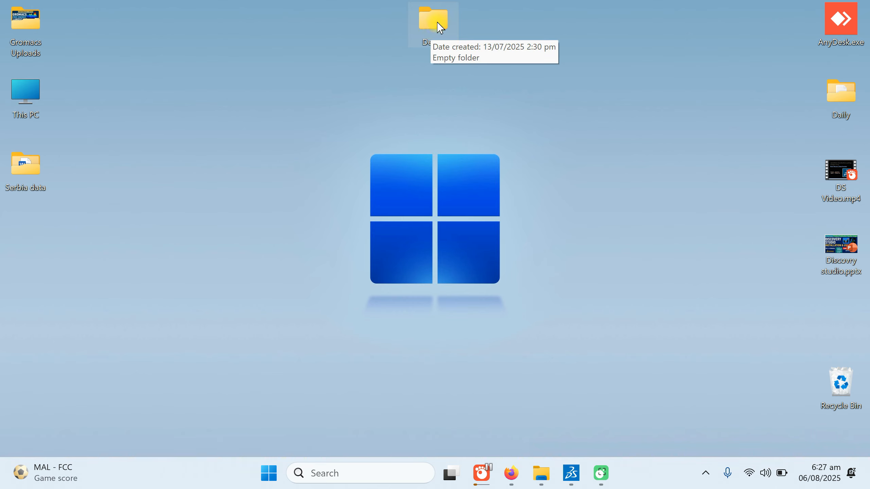
pyautogui.click(426, 20)
pyautogui.doubleClick(426, 19)
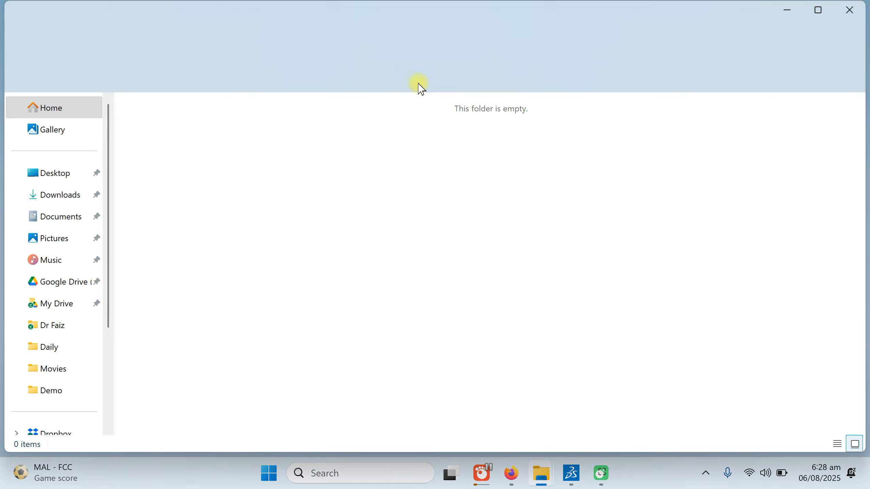
pyautogui.hotkey('ctrl', 'v')
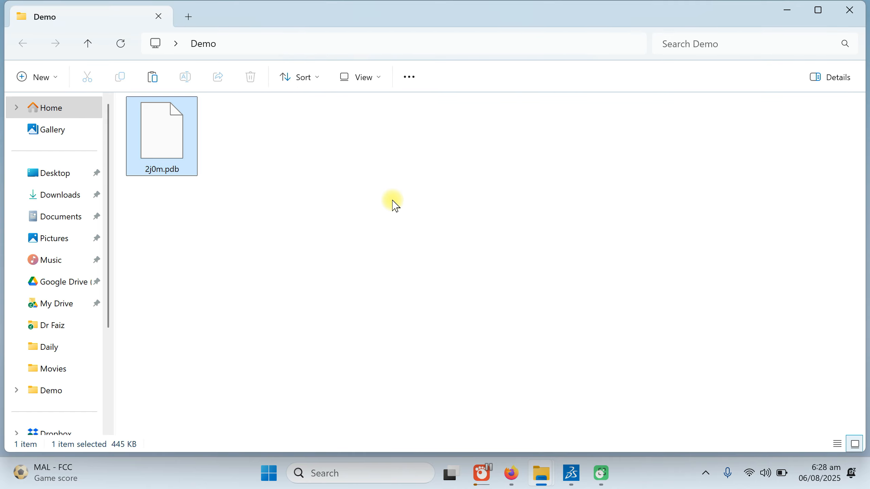
pyautogui.click(854, 14)
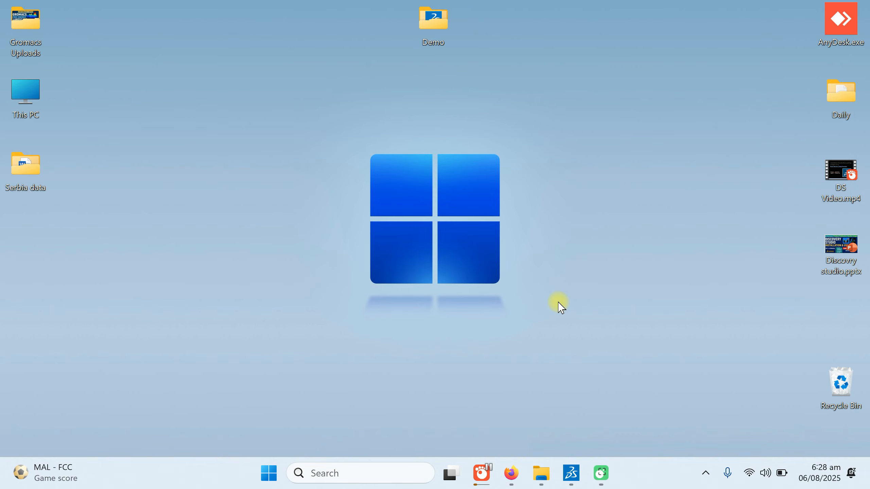
# - Switch to Discovery Studio Client and open 2j0m.pdb from the Demo folder on the desktop
pyautogui.click(571, 474)
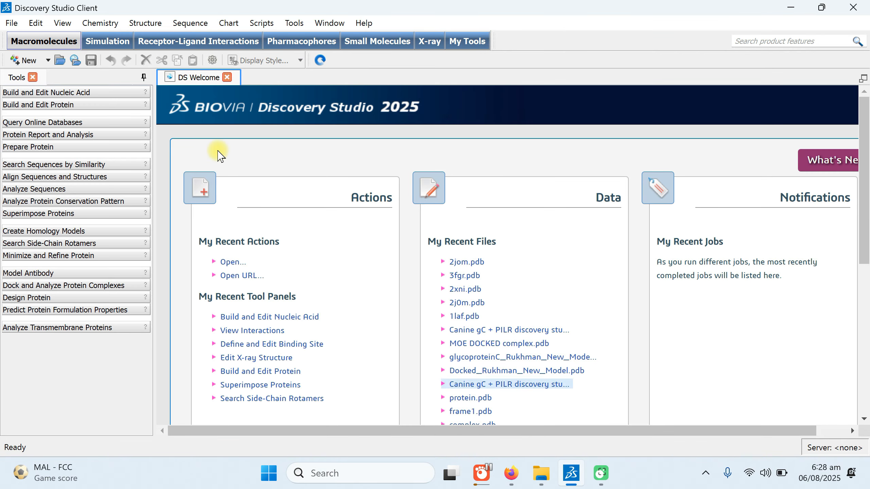
pyautogui.click(10, 23)
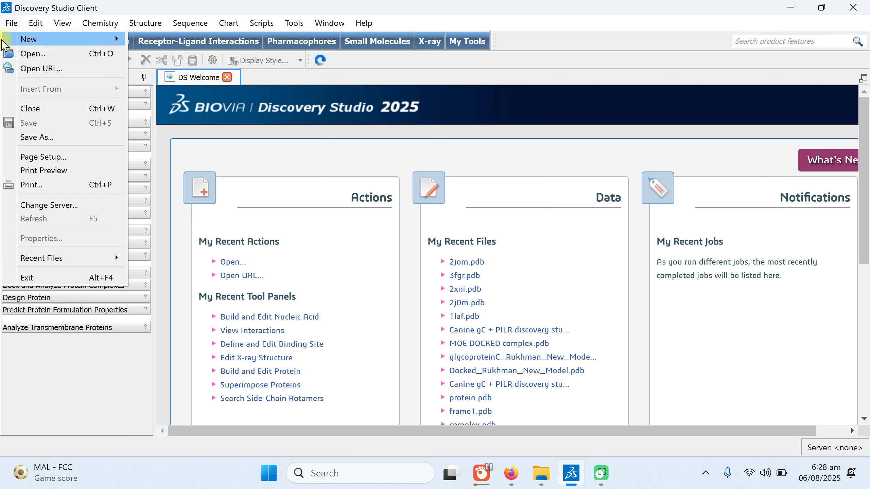
pyautogui.click(72, 55)
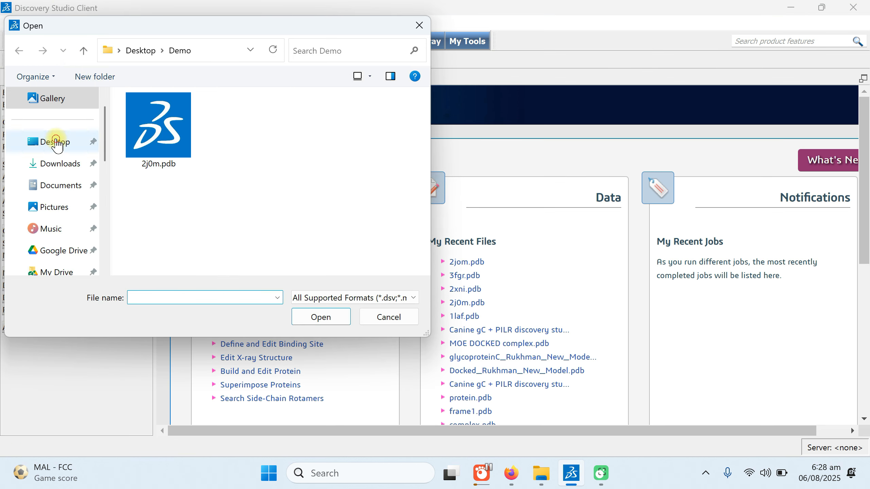
pyautogui.click(56, 142)
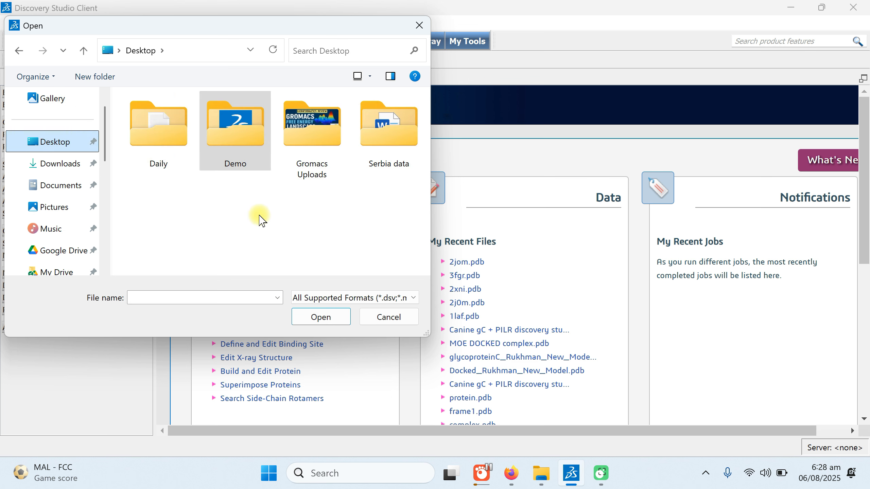
pyautogui.click(236, 154)
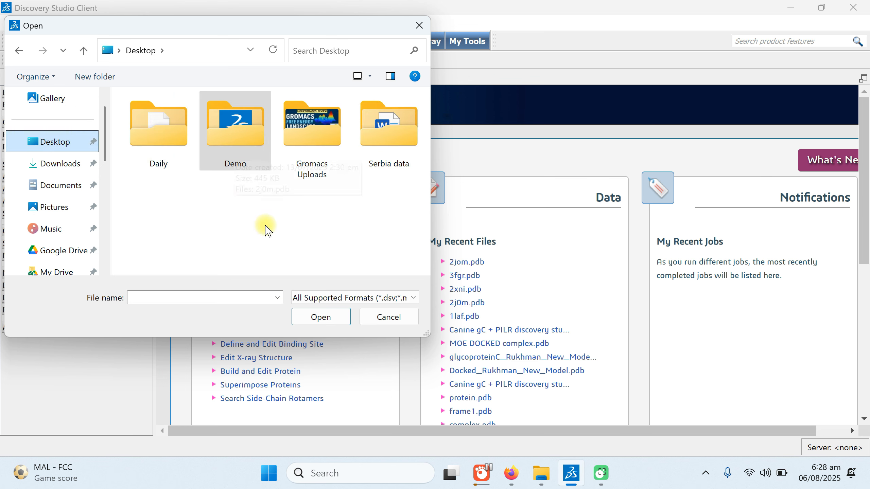
pyautogui.doubleClick(230, 139)
pyautogui.click(163, 146)
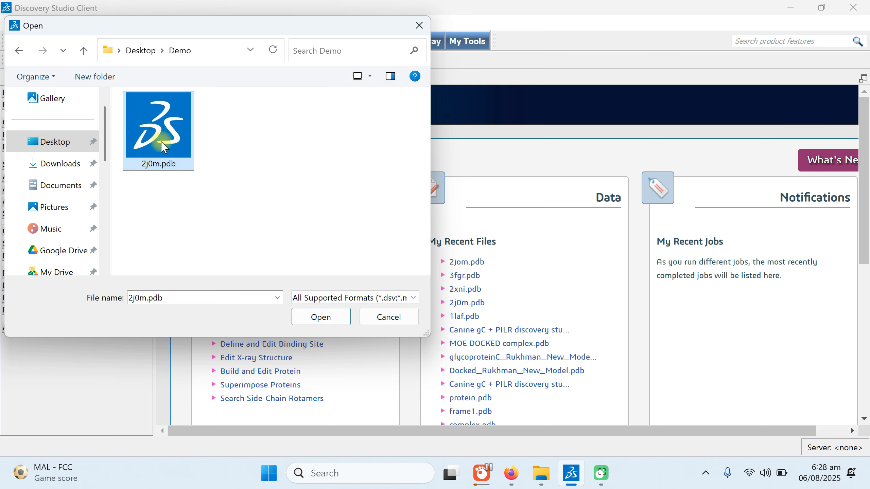
pyautogui.click(311, 316)
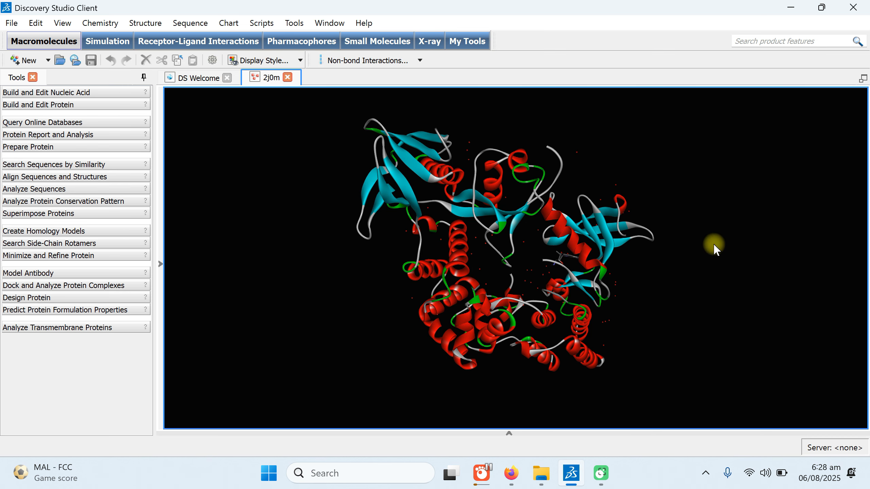
pyautogui.moveTo(715, 248)
pyautogui.mouseDown()
pyautogui.moveTo(628, 299)
pyautogui.moveTo(680, 286)
pyautogui.mouseUp()
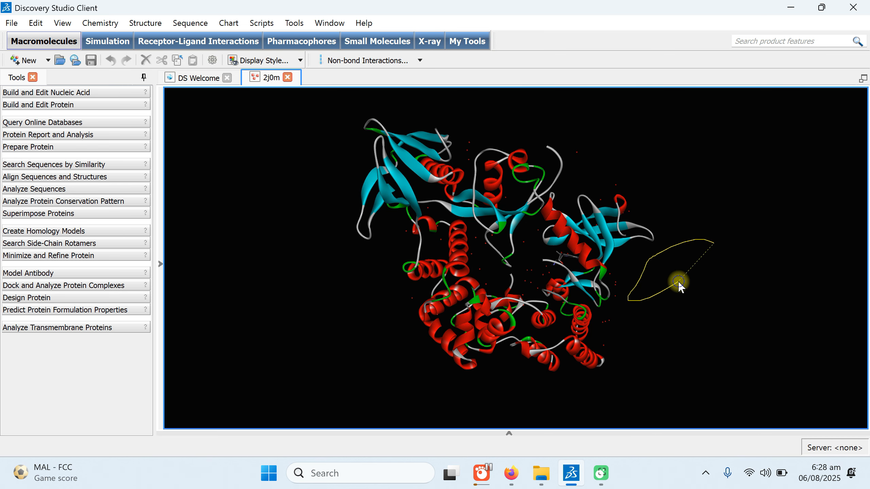
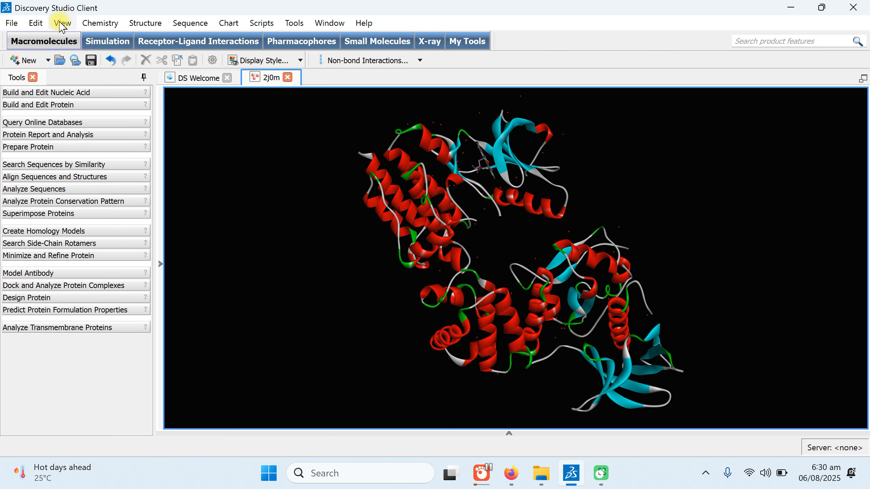
# - Show the Hierarchy view for the 2j0m structure, hide it, and bring it back beside the graphics
pyautogui.click(61, 23)
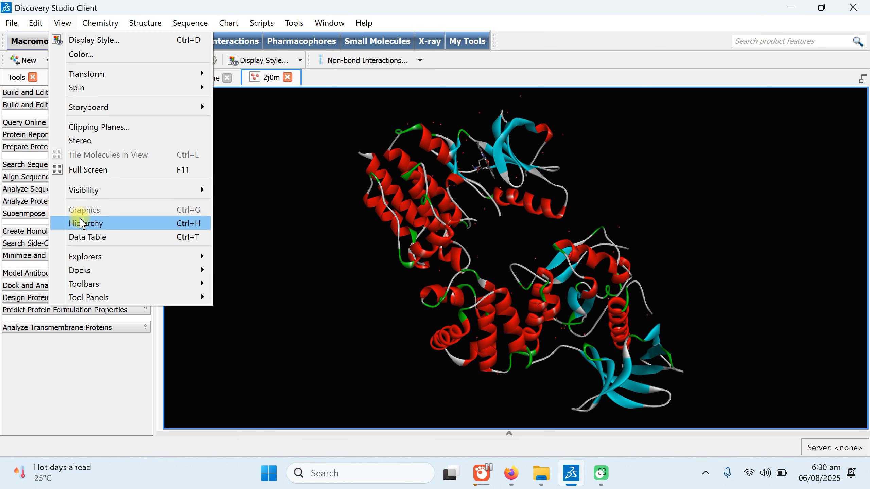
pyautogui.click(83, 225)
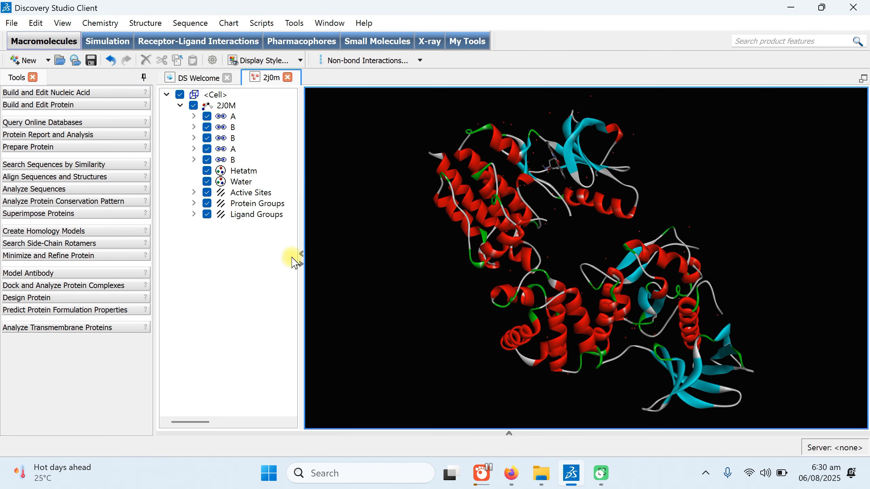
pyautogui.click(302, 254)
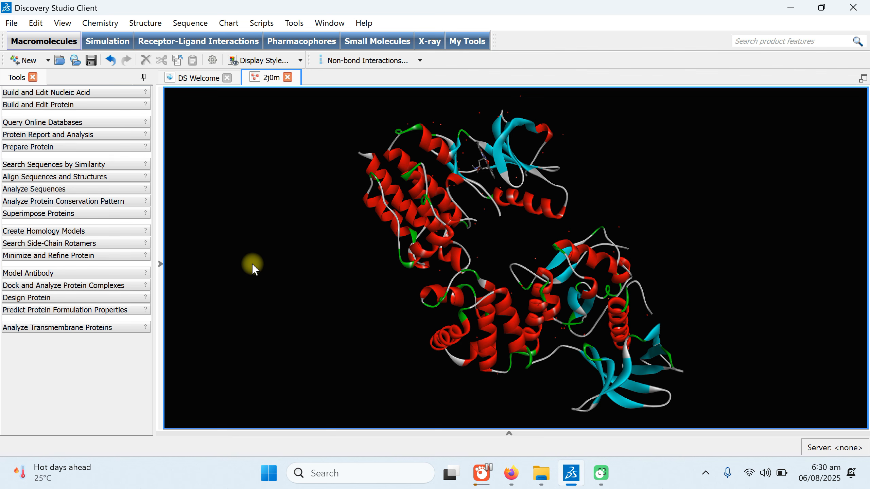
pyautogui.hotkey('ctrl', 'h')
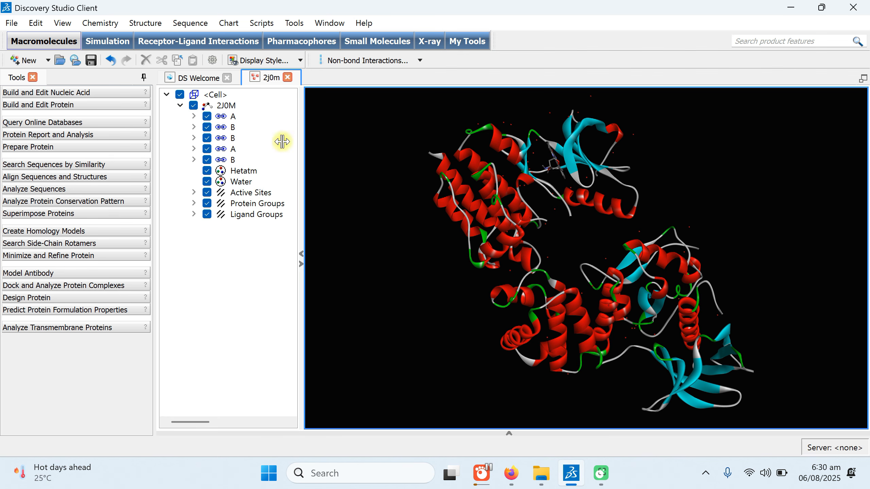
# - Toggle the visibility of the first chain A and highlight the first chain B of 2J0M in the structure
pyautogui.click(208, 117)
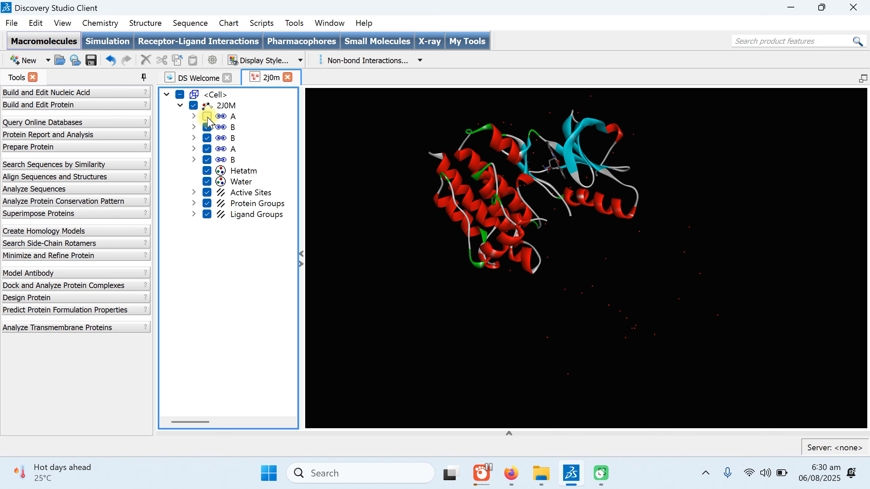
pyautogui.click(207, 117)
pyautogui.click(208, 117)
pyautogui.click(209, 127)
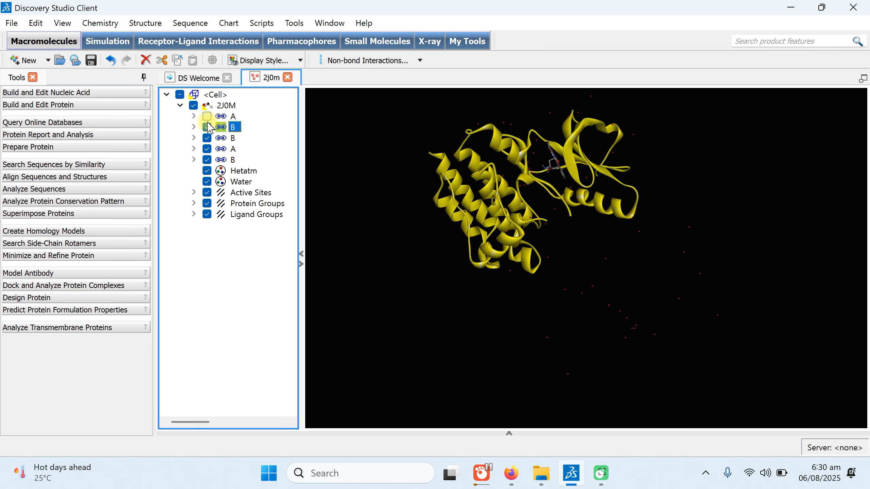
pyautogui.click(208, 118)
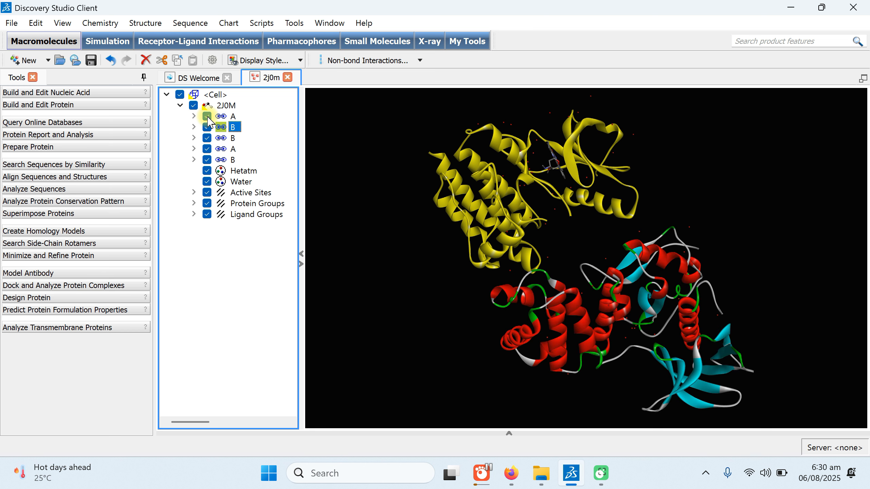
# - Hide and restore the first chains A and B of 2J0M in turn to compare their parts of the structure
pyautogui.click(207, 116)
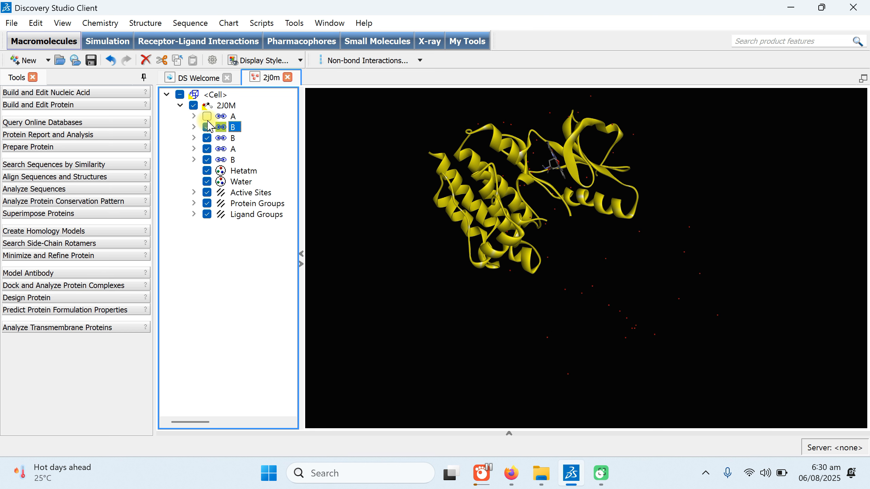
pyautogui.click(207, 127)
pyautogui.click(206, 117)
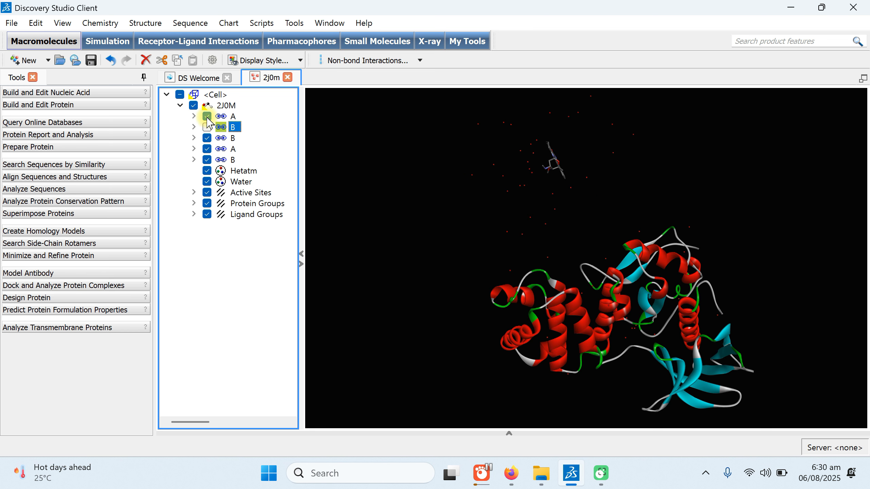
pyautogui.click(207, 128)
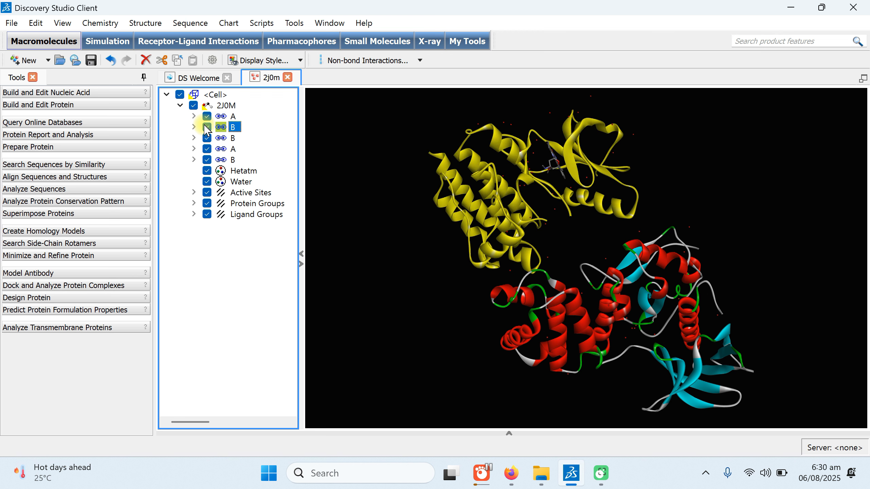
pyautogui.click(207, 127)
pyautogui.click(207, 127)
# - Hide and restore the Hetatm group, and clear the selection of chain B
pyautogui.click(207, 171)
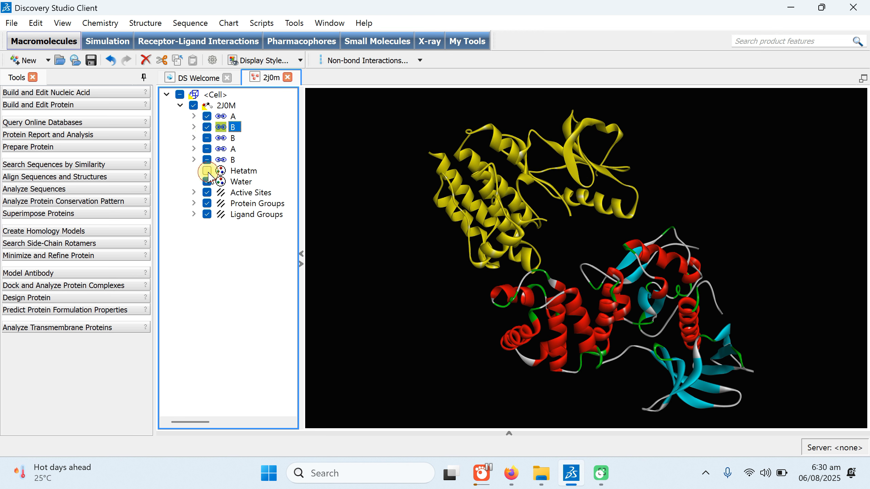
pyautogui.click(208, 171)
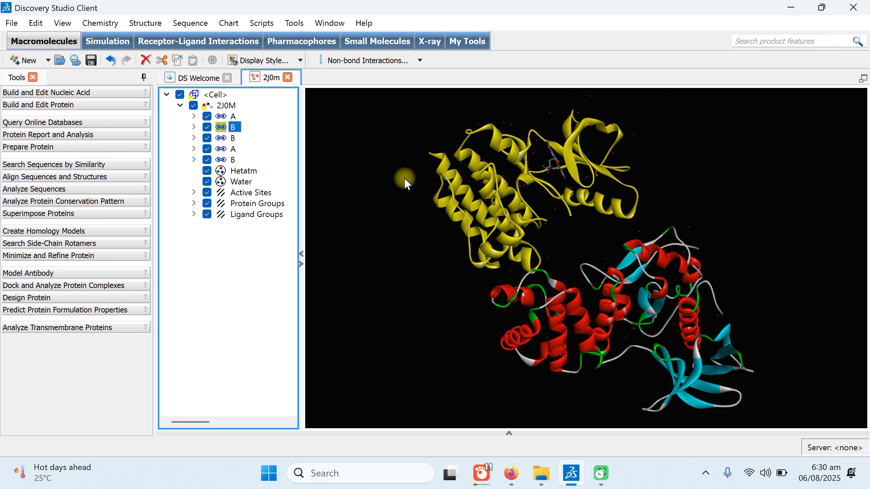
pyautogui.click(404, 191)
pyautogui.click(404, 191)
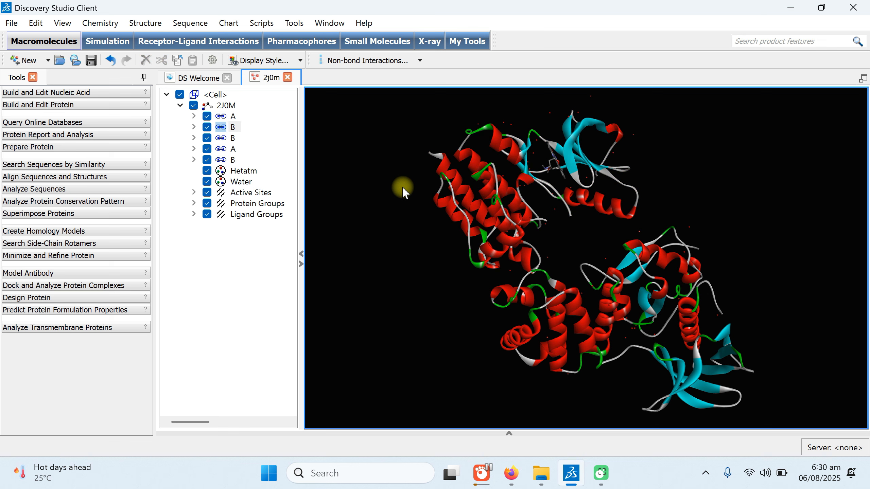
# - Hide the first chain B, toggle the Hetatm and Water groups to examine them, and restore the chain
pyautogui.click(207, 127)
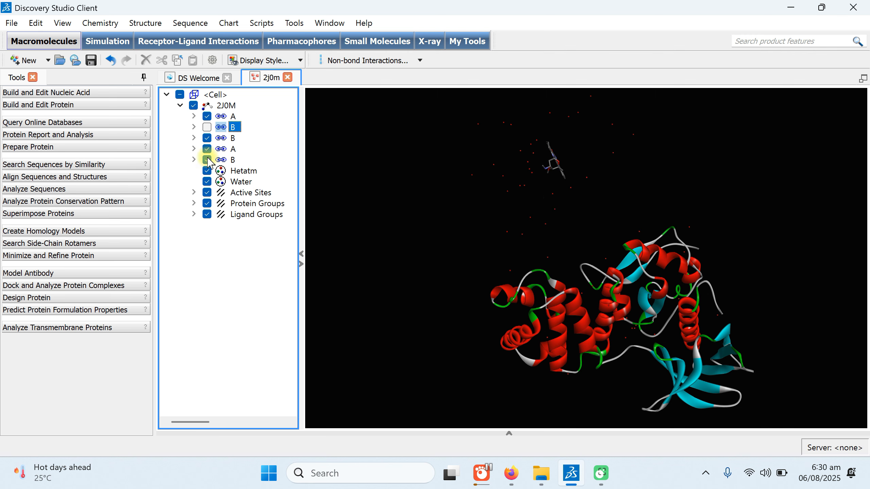
pyautogui.click(207, 170)
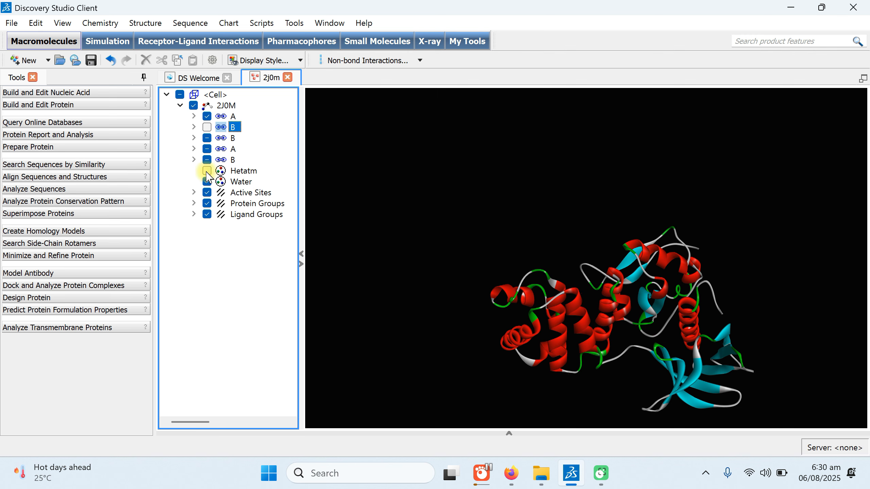
pyautogui.click(207, 171)
pyautogui.click(207, 170)
pyautogui.click(207, 171)
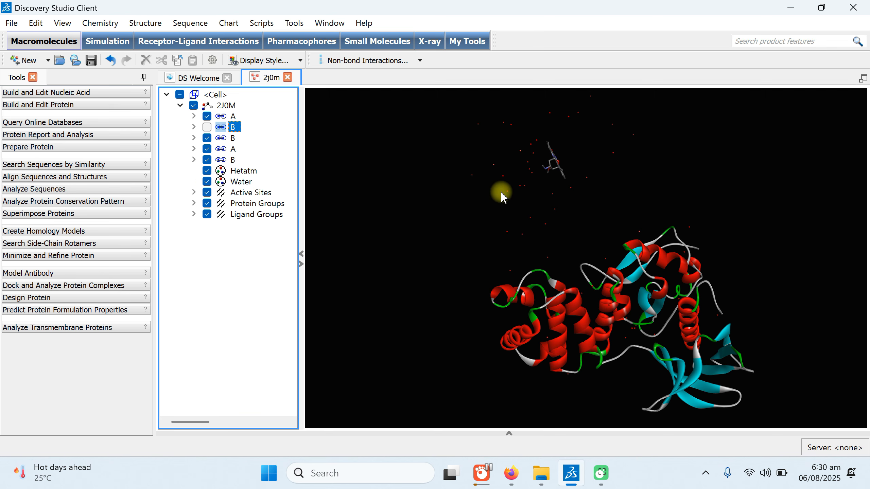
pyautogui.click(207, 182)
pyautogui.click(207, 181)
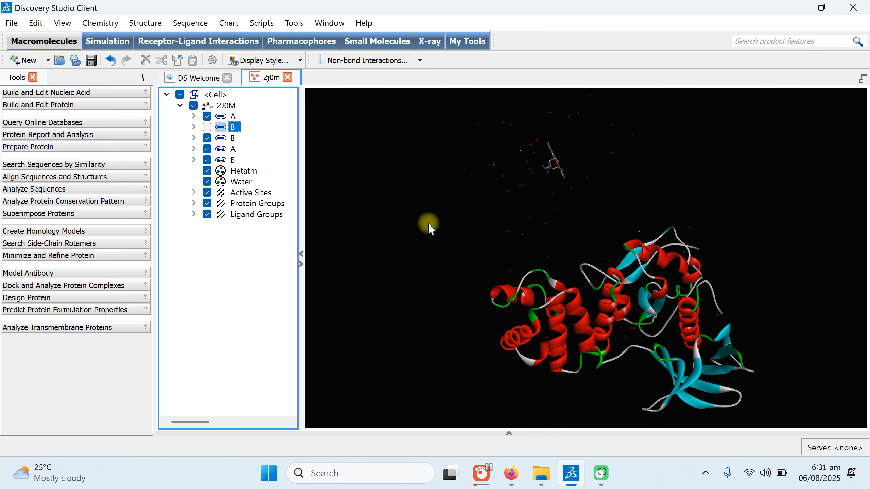
pyautogui.click(208, 128)
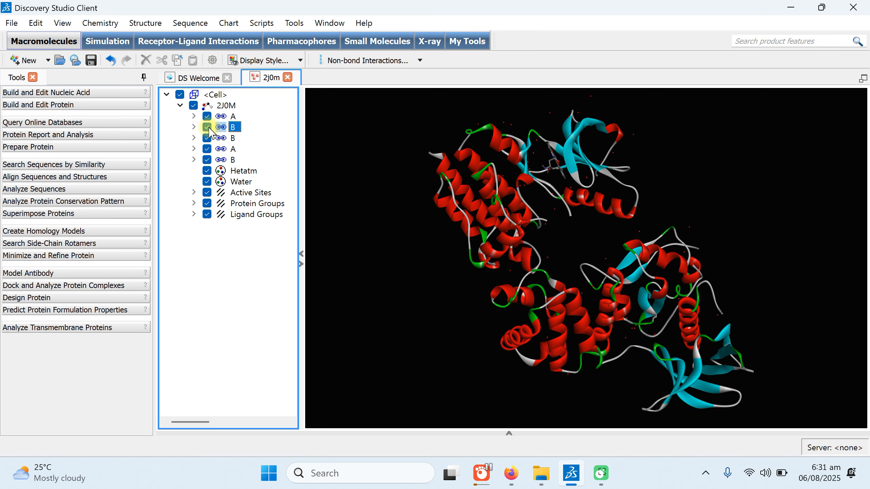
# - Close and reopen the Hierarchy view, and examine the residues of the first chains A and B, highlighting GLY31 and ALA32
pyautogui.click(301, 255)
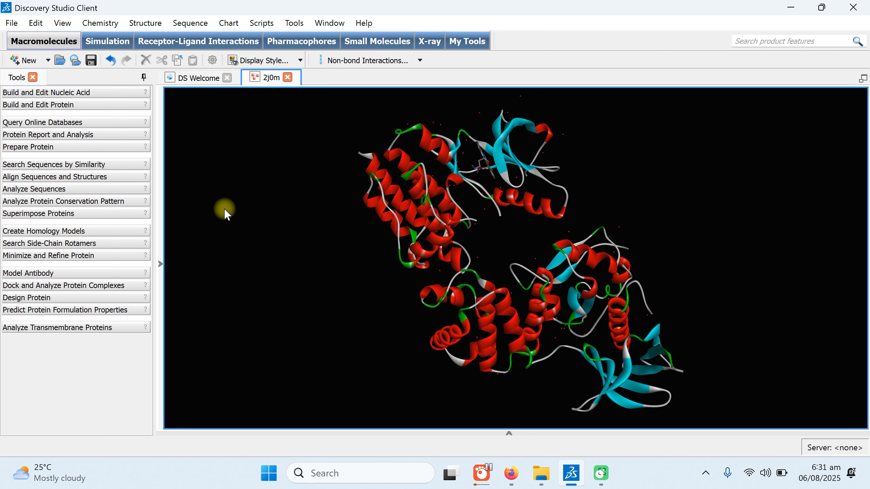
pyautogui.hotkey('ctrl', 'h')
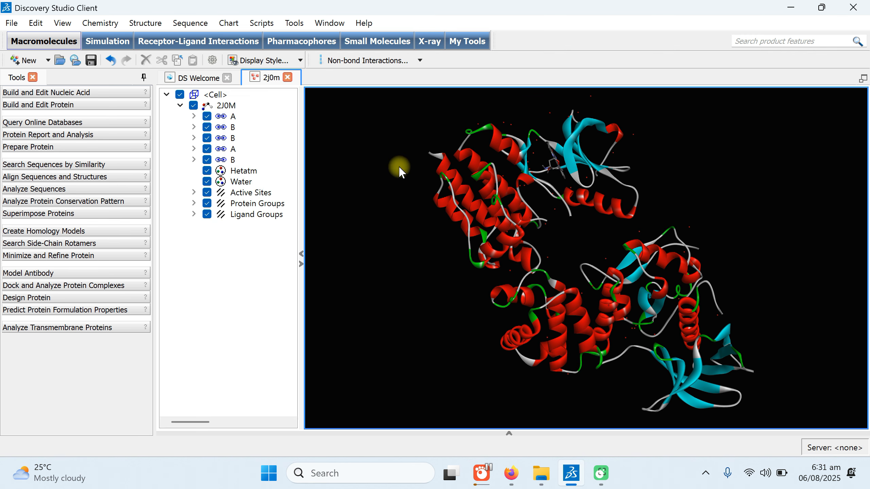
pyautogui.click(194, 117)
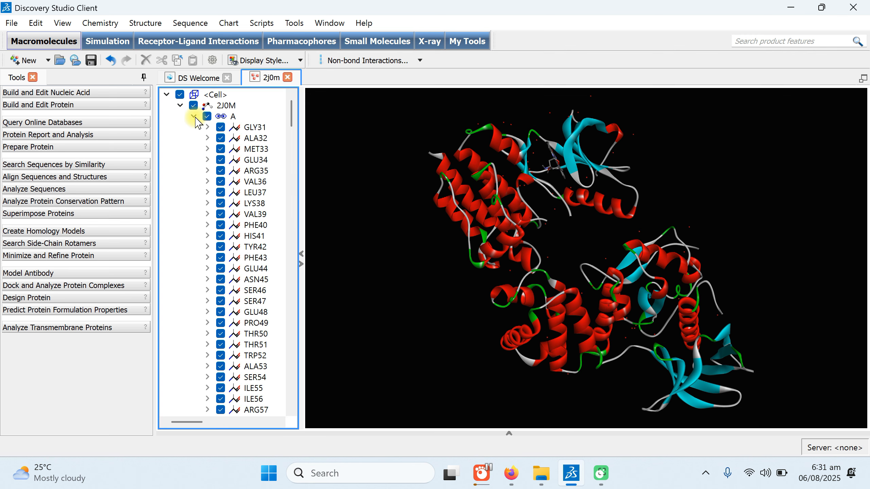
pyautogui.click(260, 128)
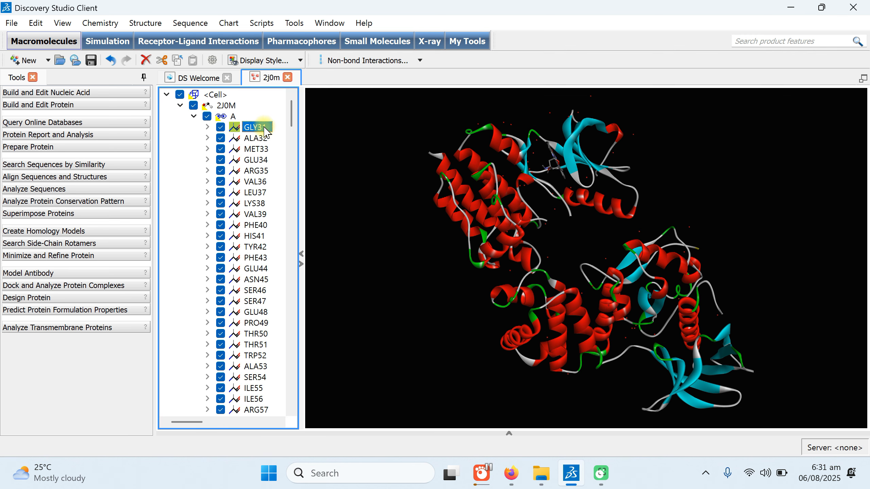
pyautogui.click(254, 141)
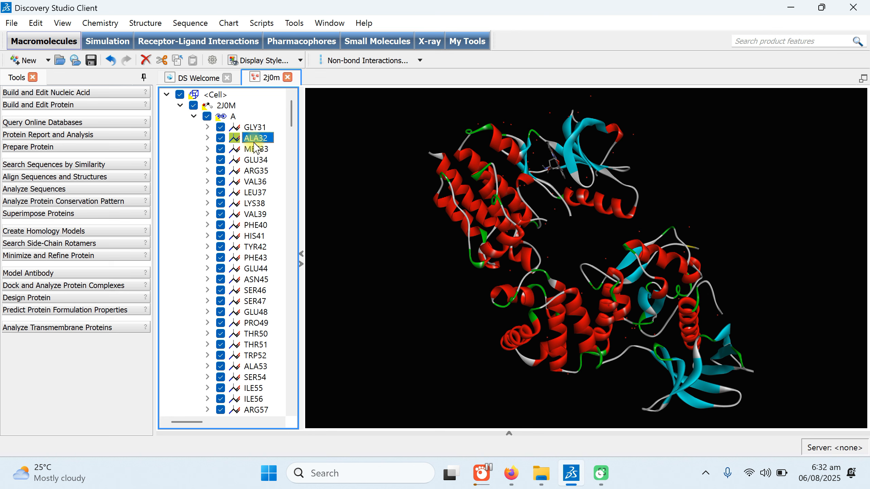
pyautogui.click(193, 116)
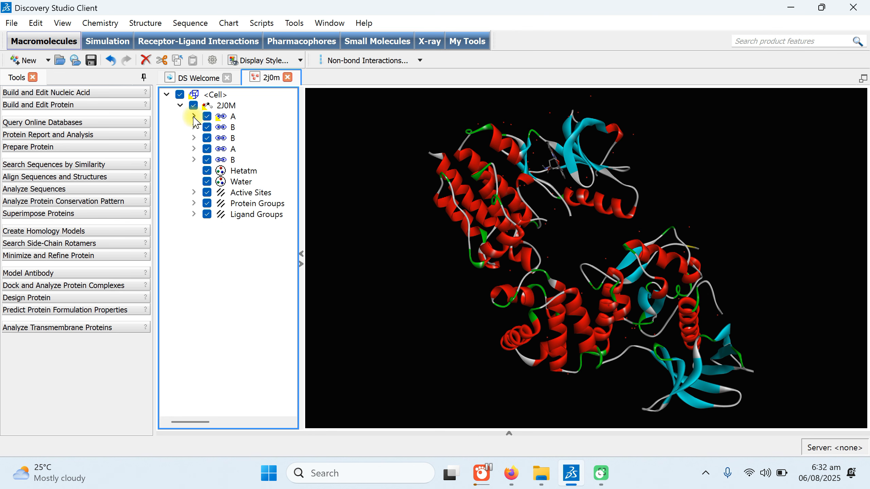
pyautogui.click(194, 127)
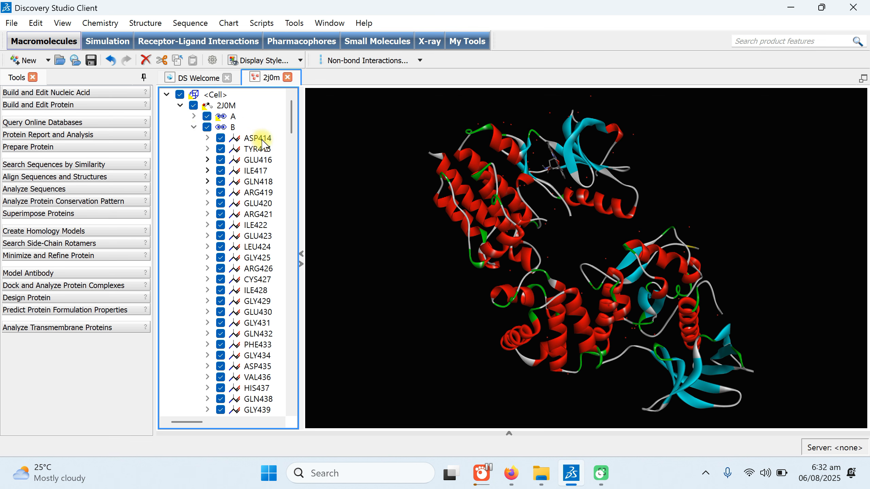
pyautogui.click(193, 128)
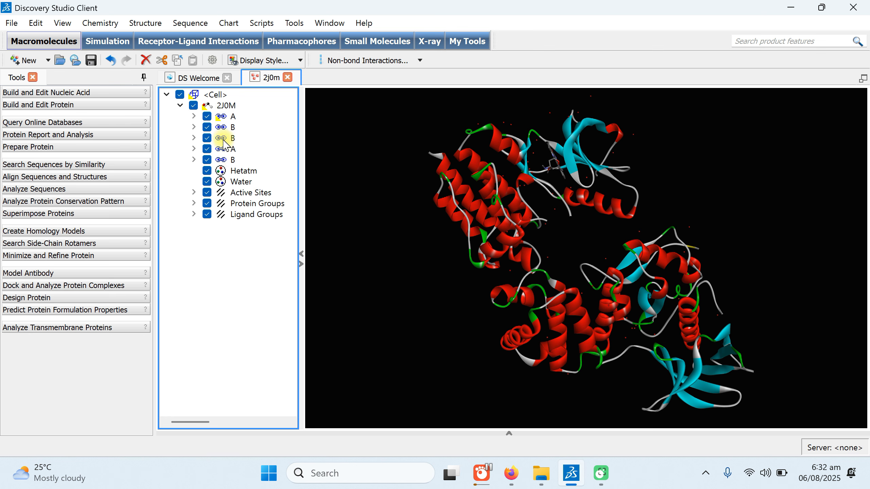
# - Examine the second chain B of 2J0M and highlight its ligand 4ST1687 in the structure, then clear the highlight
pyautogui.click(194, 138)
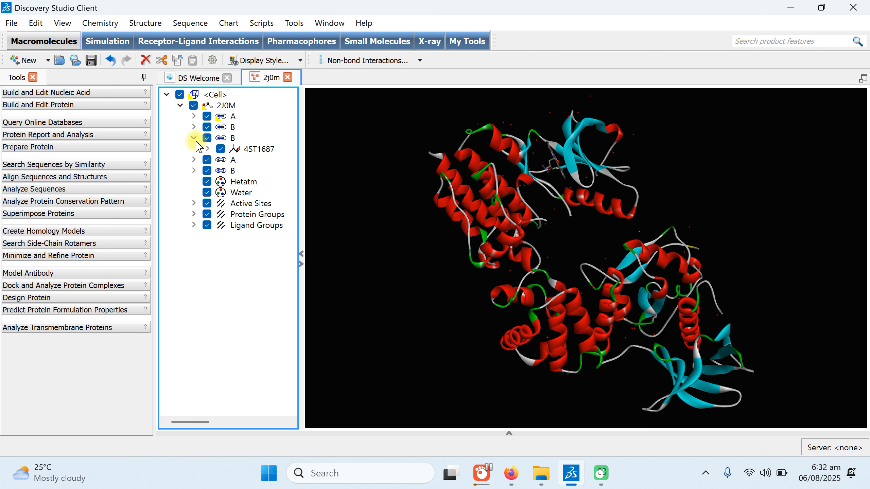
pyautogui.click(253, 150)
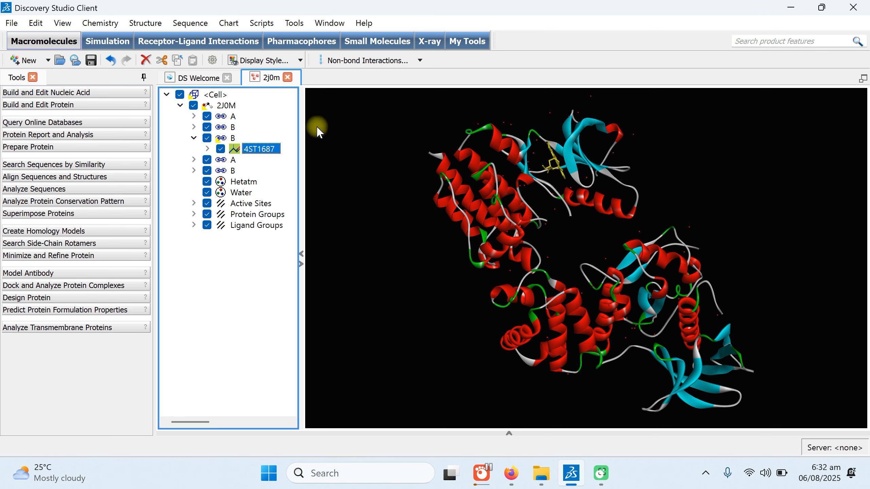
pyautogui.click(264, 149)
pyautogui.click(340, 210)
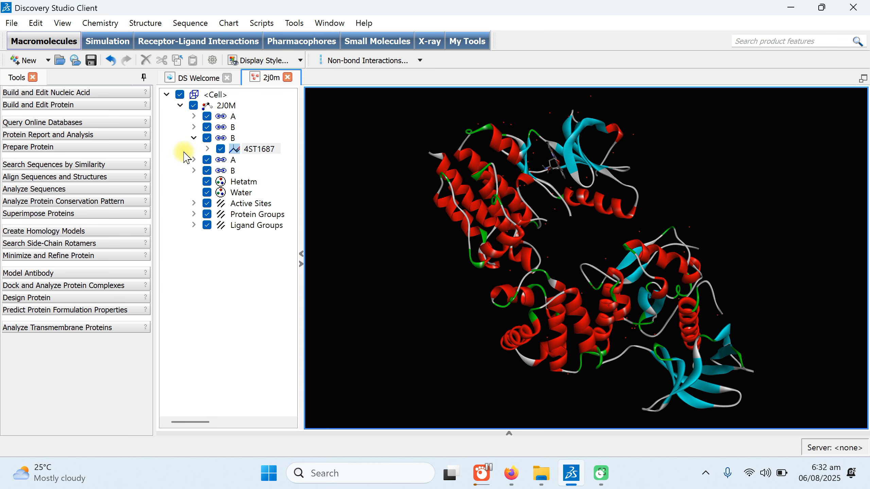
pyautogui.click(193, 138)
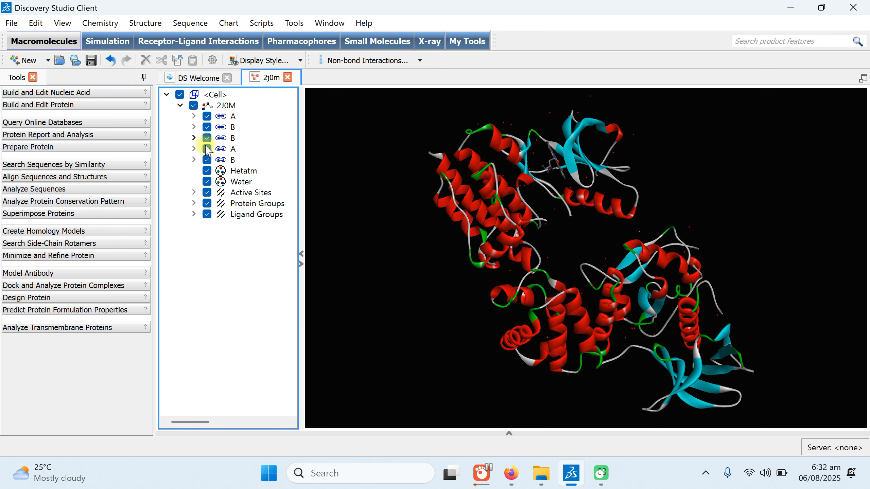
# - Examine the water molecules in the second chain A and the last chain B, highlighting those of chain A
pyautogui.click(194, 150)
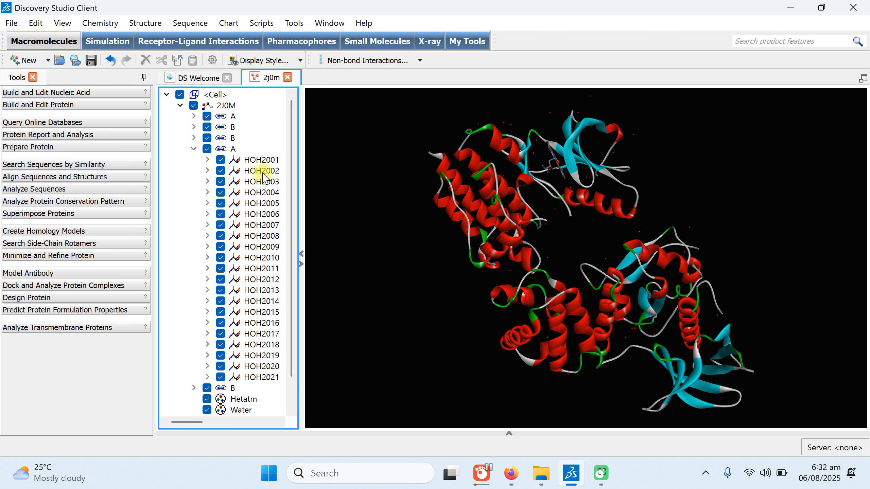
pyautogui.click(234, 149)
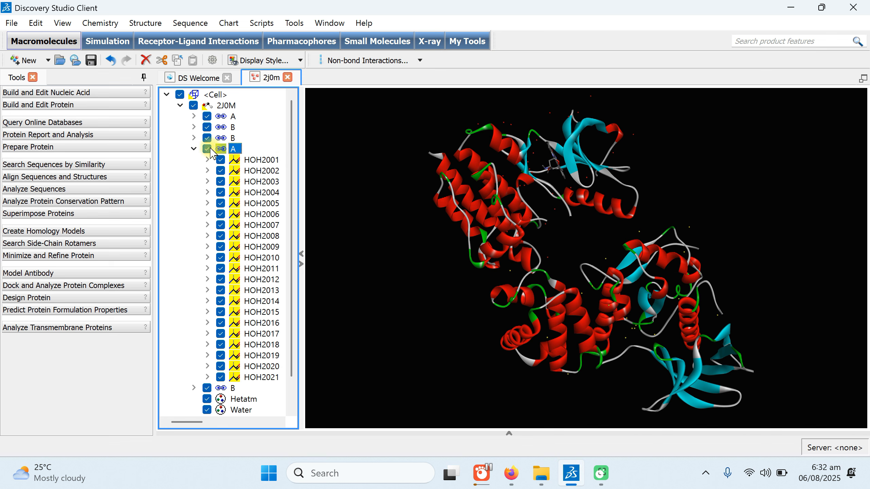
pyautogui.click(194, 149)
pyautogui.click(194, 160)
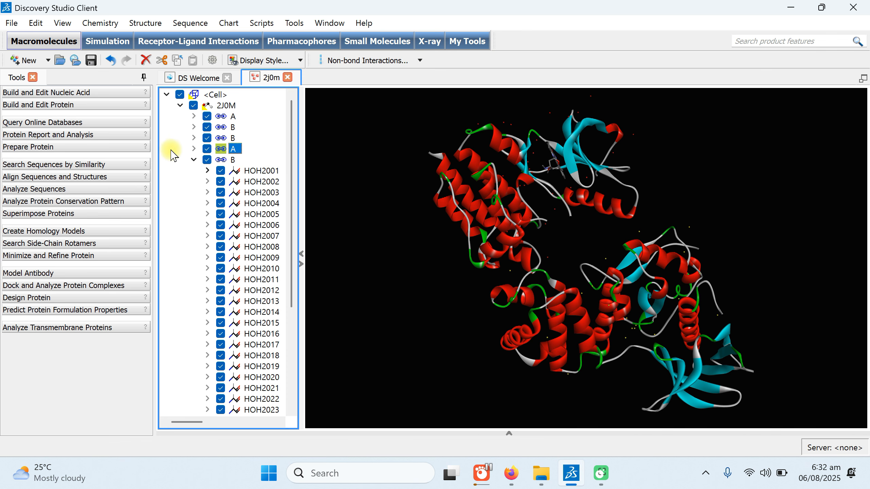
pyautogui.click(194, 160)
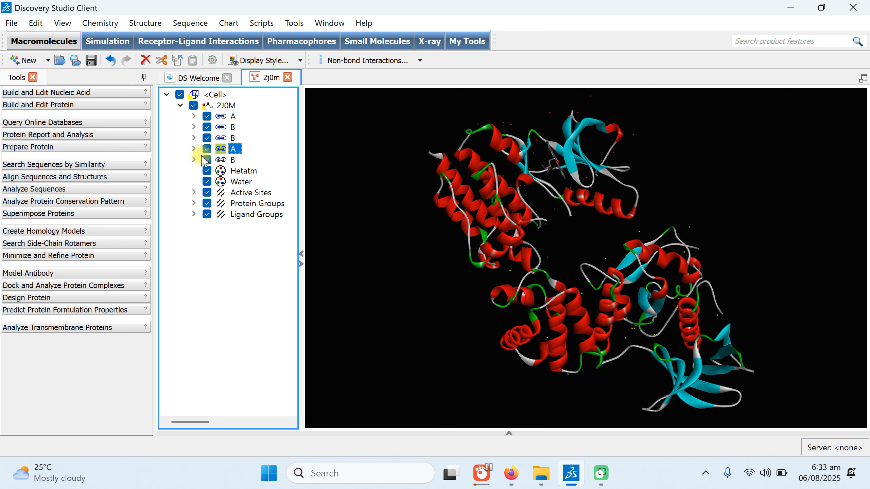
pyautogui.rightClick(235, 156)
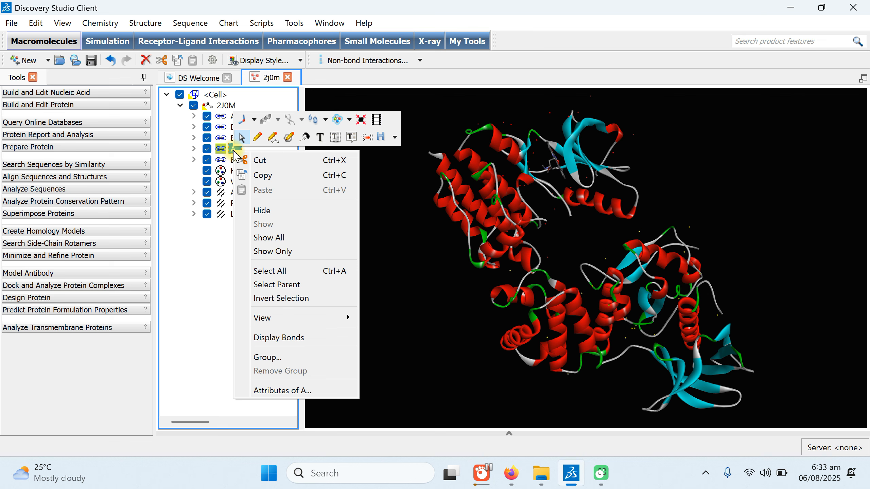
pyautogui.click(392, 237)
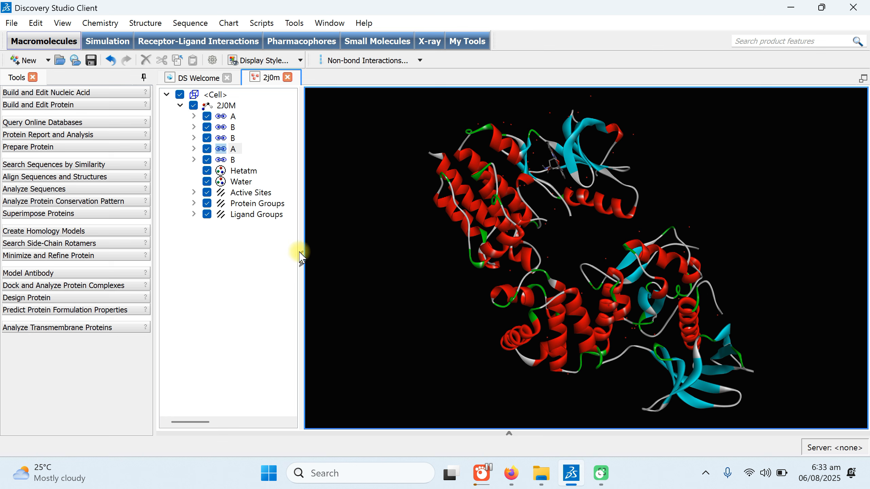
# - Select all water molecules with the selection script, delete them, and undo the deletion
pyautogui.click(262, 23)
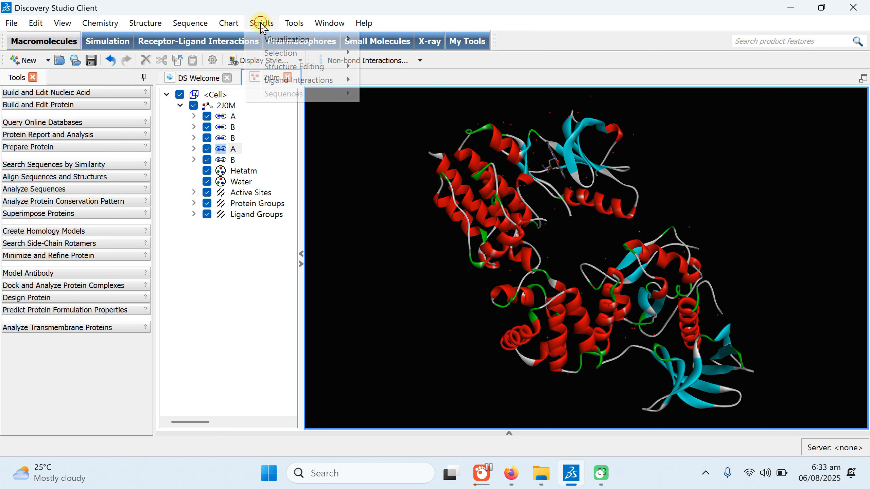
pyautogui.moveTo(271, 59)
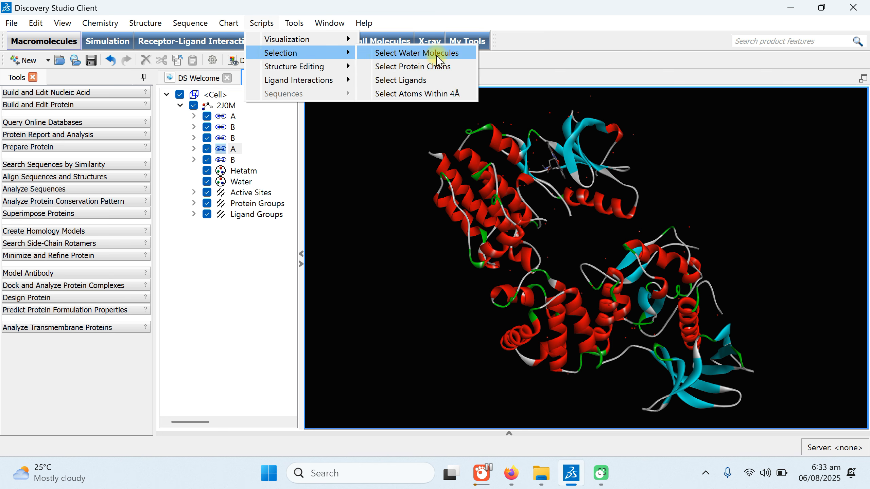
pyautogui.click(469, 55)
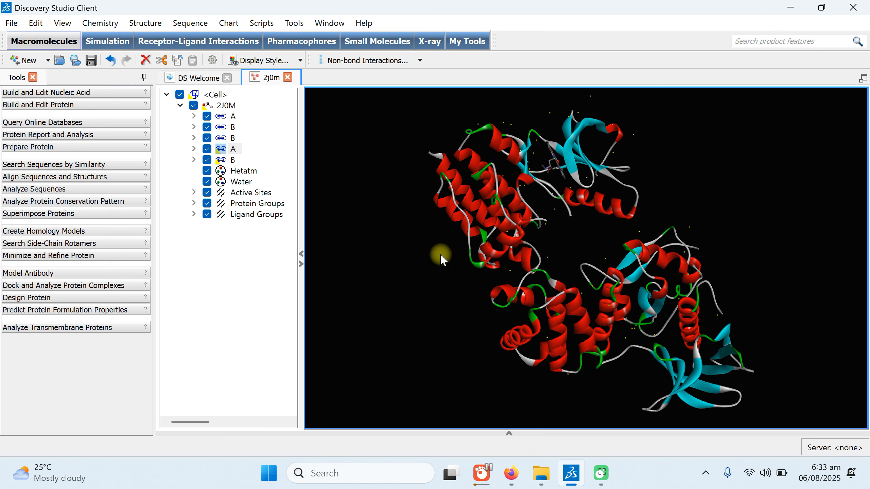
pyautogui.press('Delete')
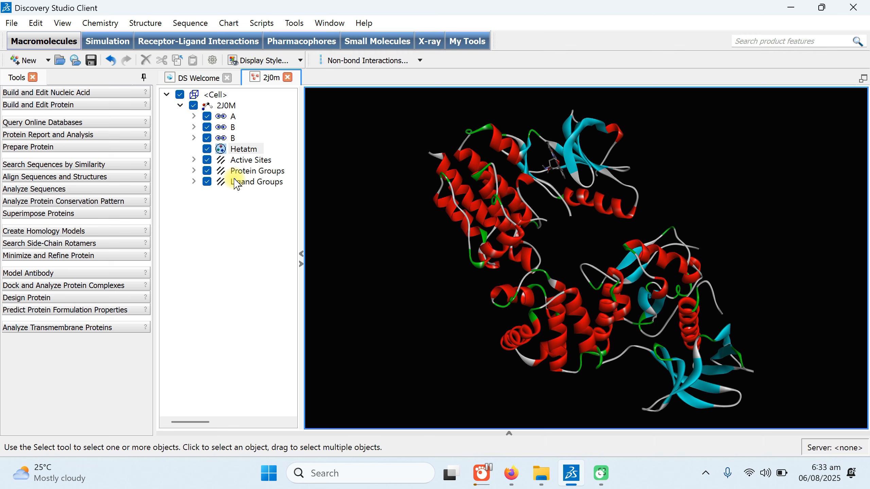
pyautogui.hotkey('ctrl', 'z')
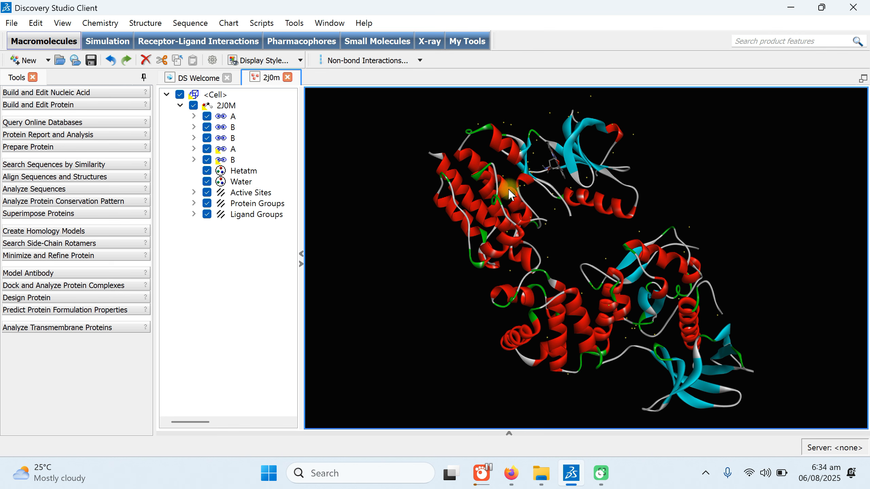
# - Run the Select Water Molecules script on 2J0M and delete the selected waters
pyautogui.click(260, 25)
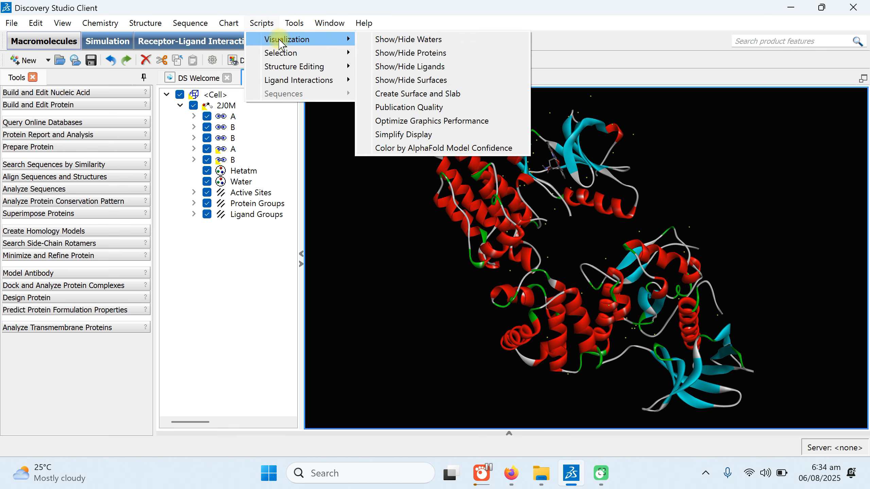
pyautogui.moveTo(294, 55)
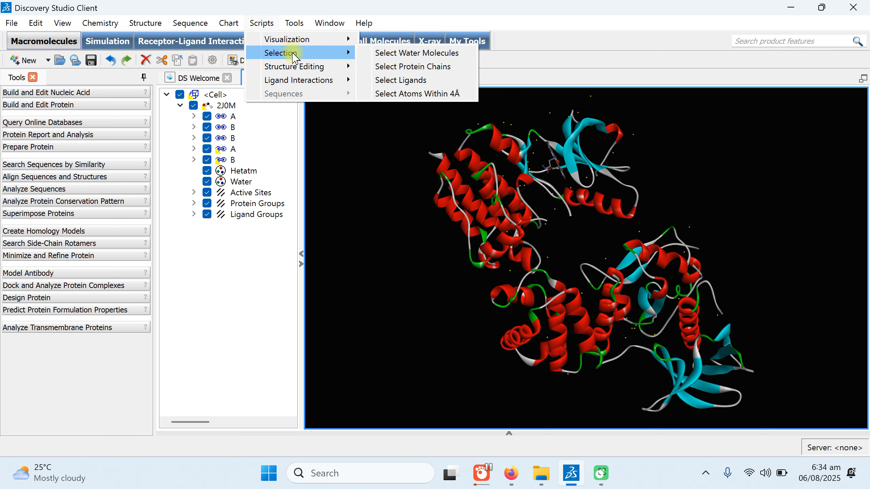
pyautogui.click(390, 51)
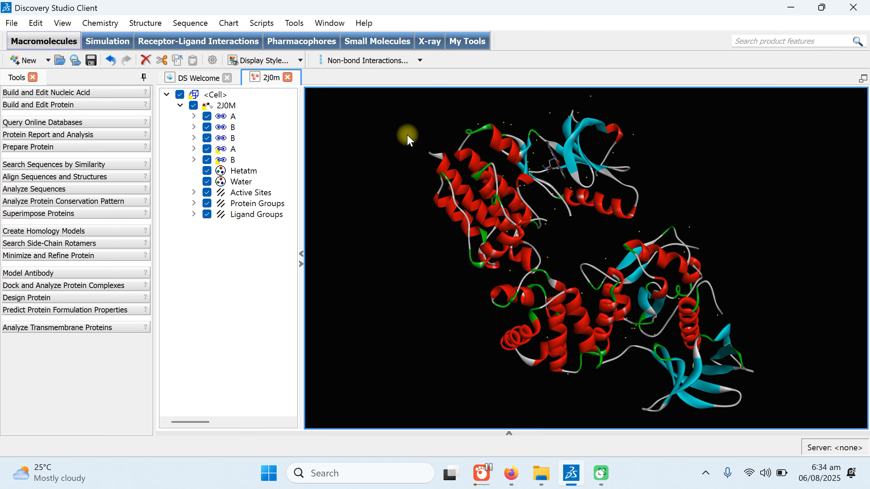
pyautogui.press('Delete')
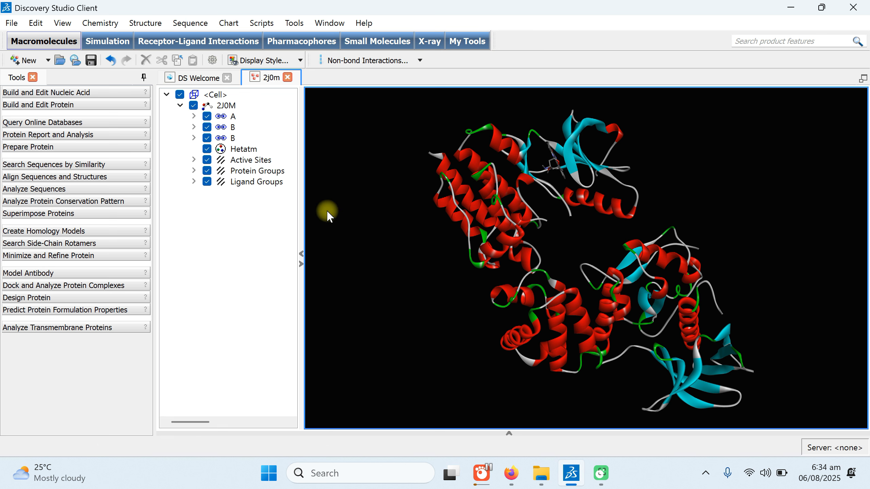
# - Hide the hierarchy view, then select all protein chains with the selection script and delete them to isolate the ligand
pyautogui.click(301, 254)
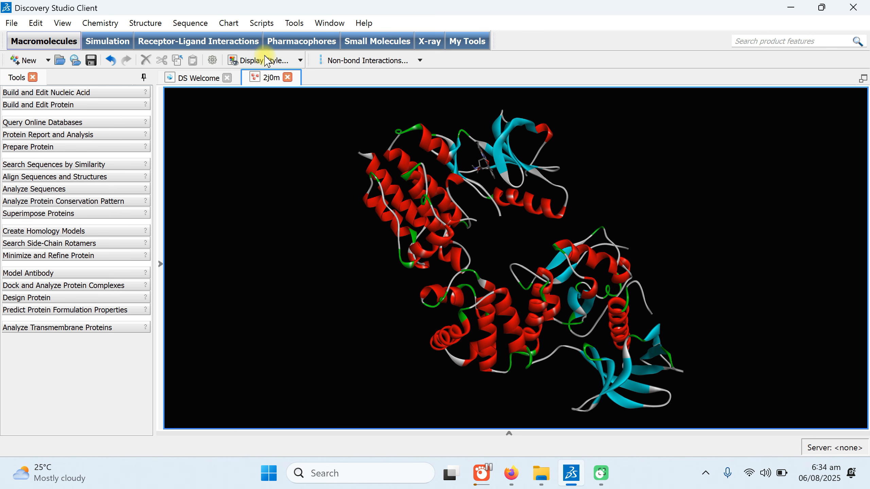
pyautogui.click(267, 25)
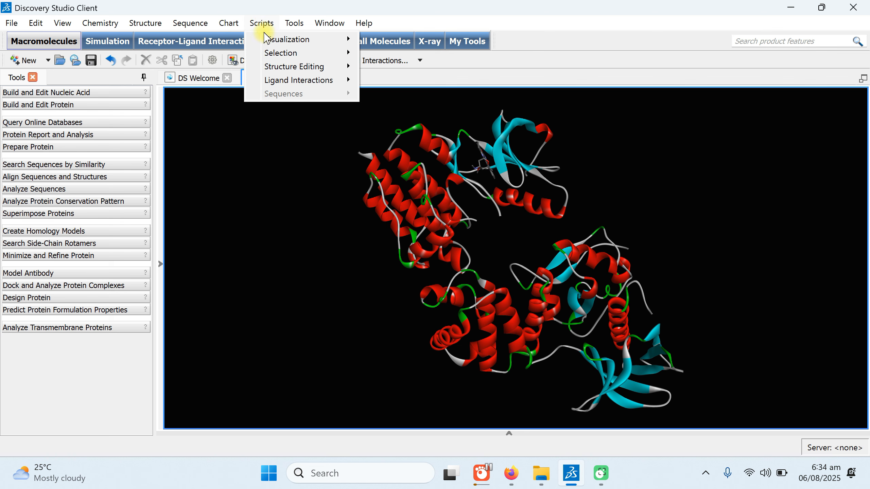
pyautogui.moveTo(264, 54)
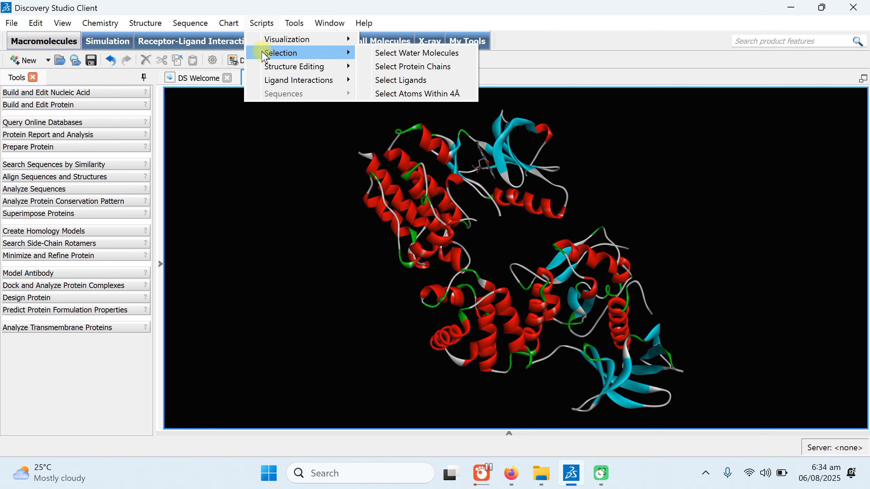
pyautogui.click(419, 66)
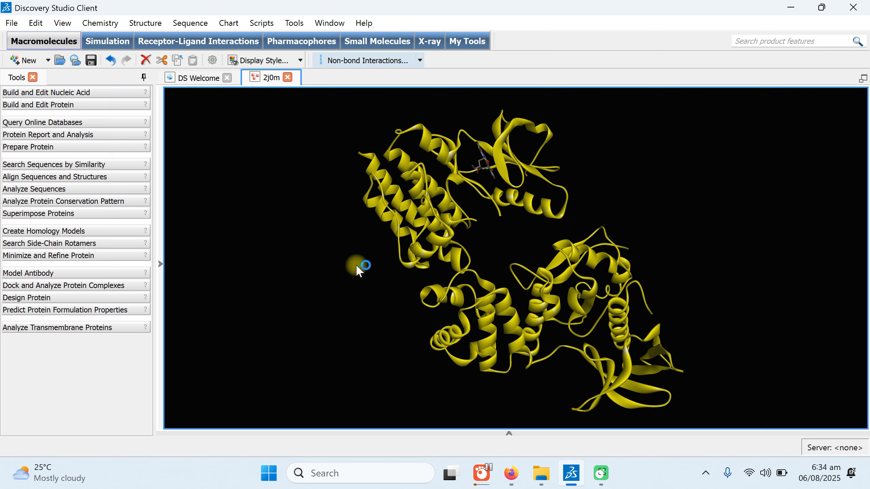
pyautogui.press('Delete')
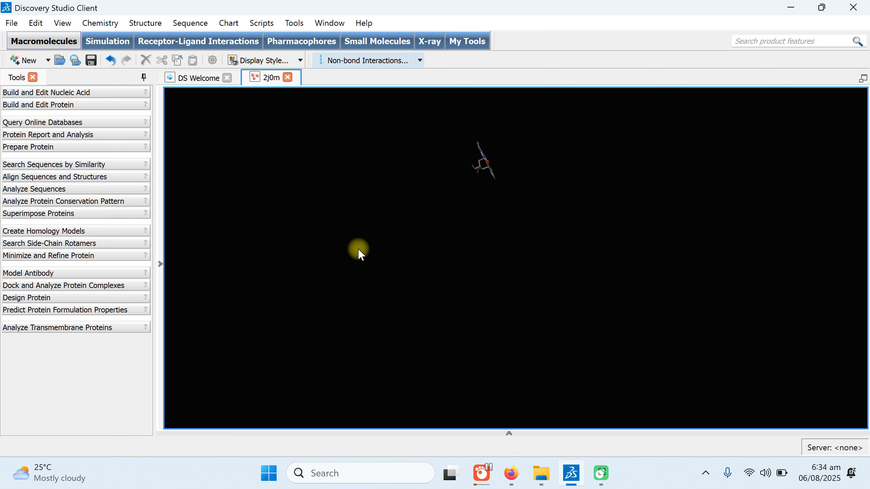
pyautogui.moveTo(359, 252); pyautogui.dragTo(479, 203, button='right')
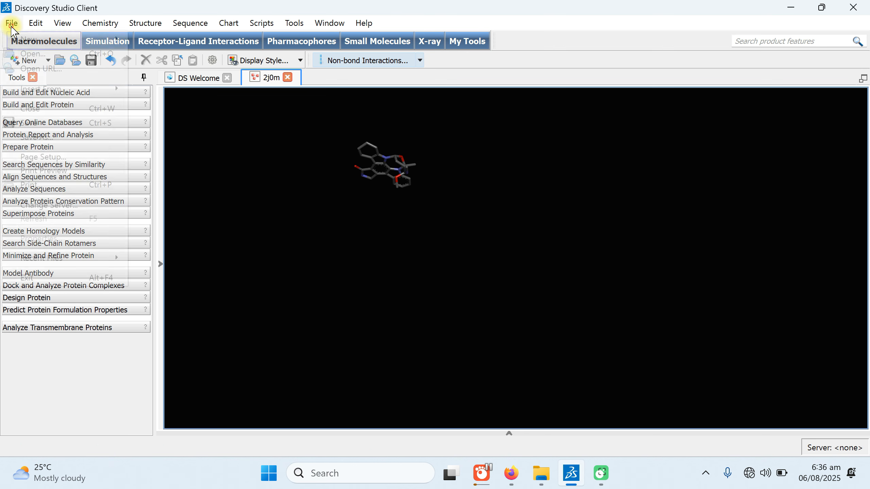
# - Save the isolated ligand as a Protein Data Bank file named ligand in the Demo folder on the desktop
pyautogui.click(12, 24)
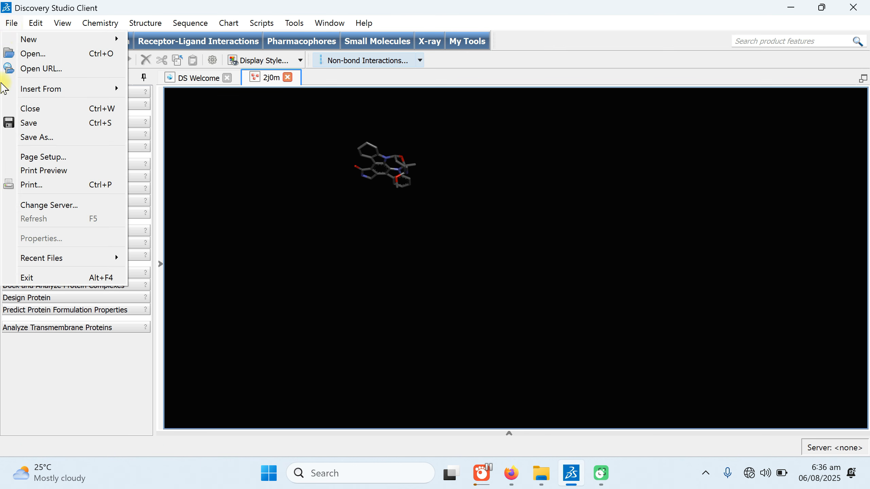
pyautogui.click(33, 138)
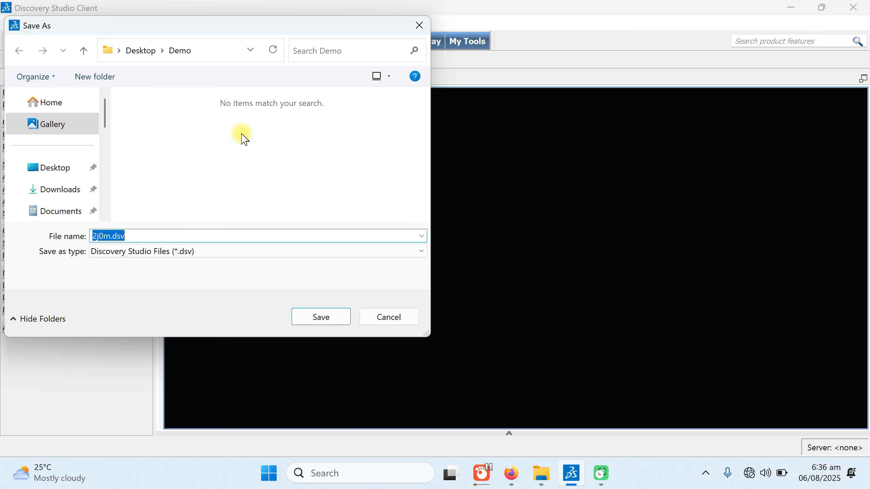
pyautogui.click(70, 167)
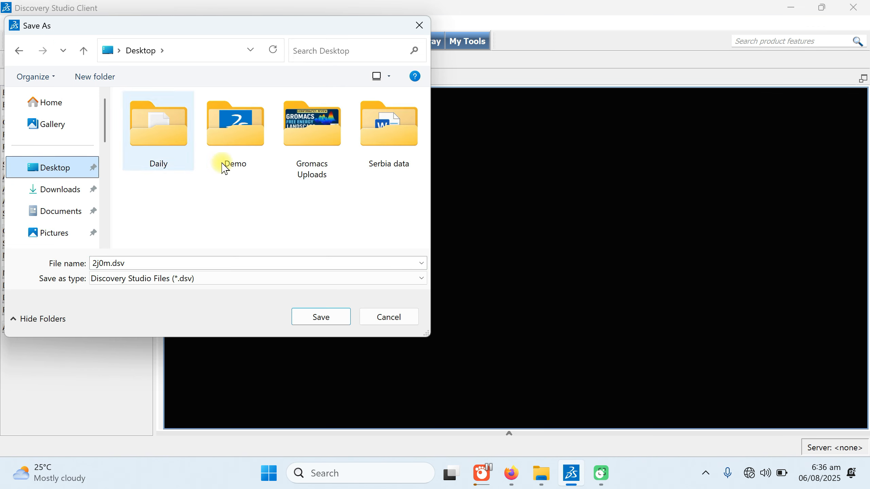
pyautogui.doubleClick(260, 149)
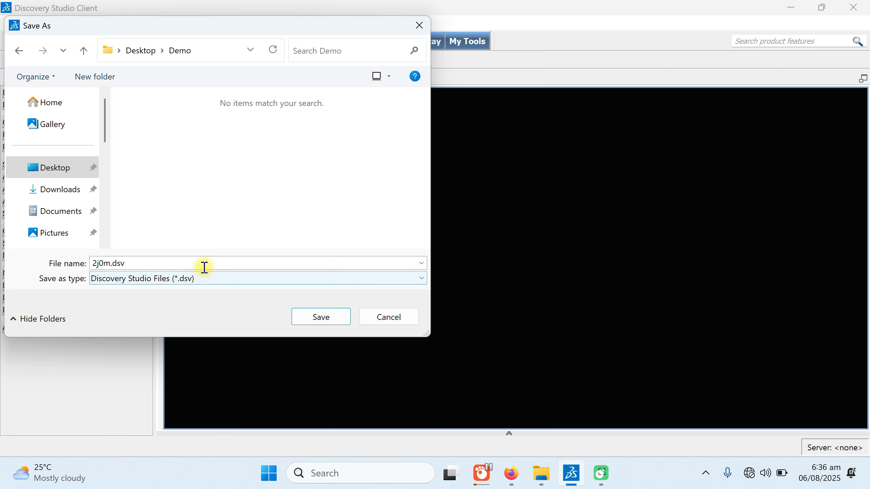
pyautogui.click(204, 268)
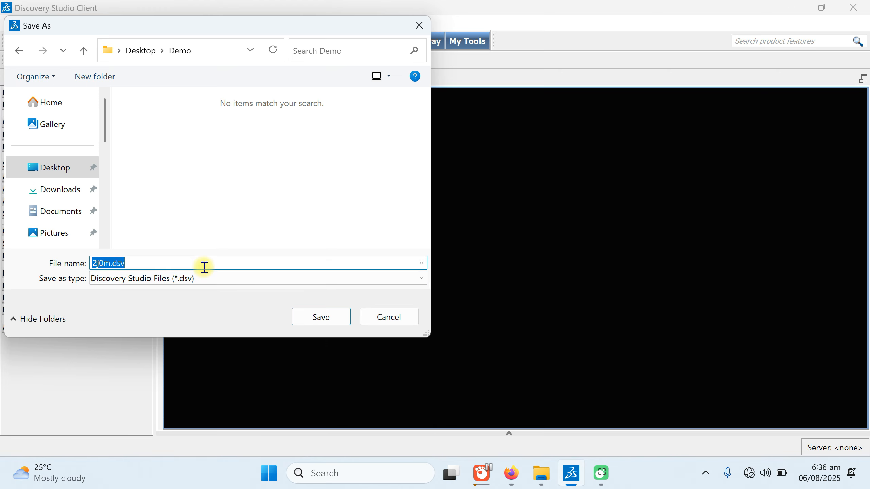
pyautogui.write('ligand')
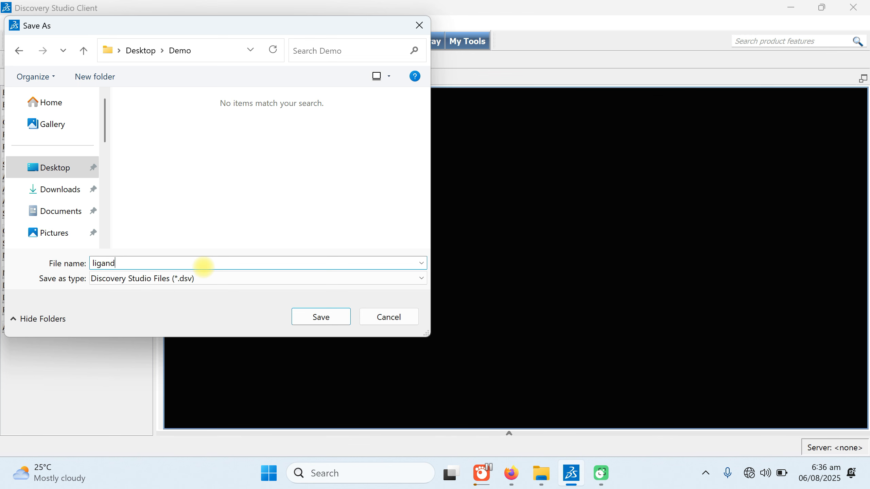
pyautogui.click(206, 279)
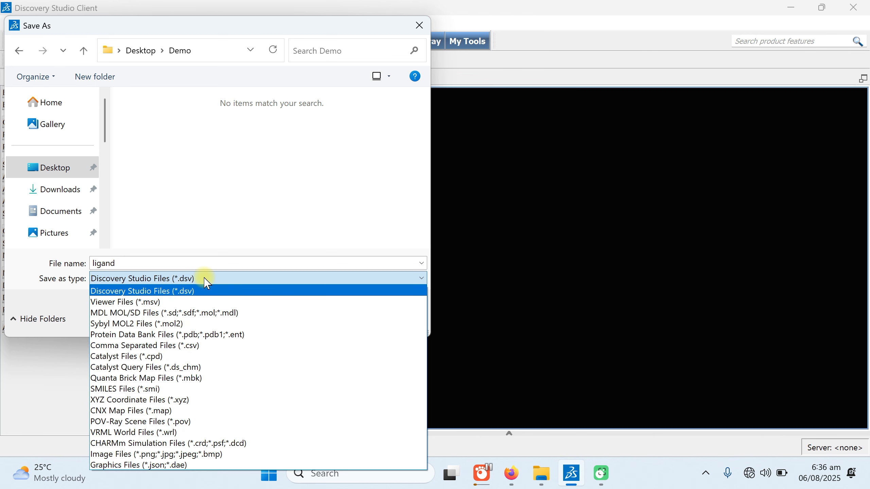
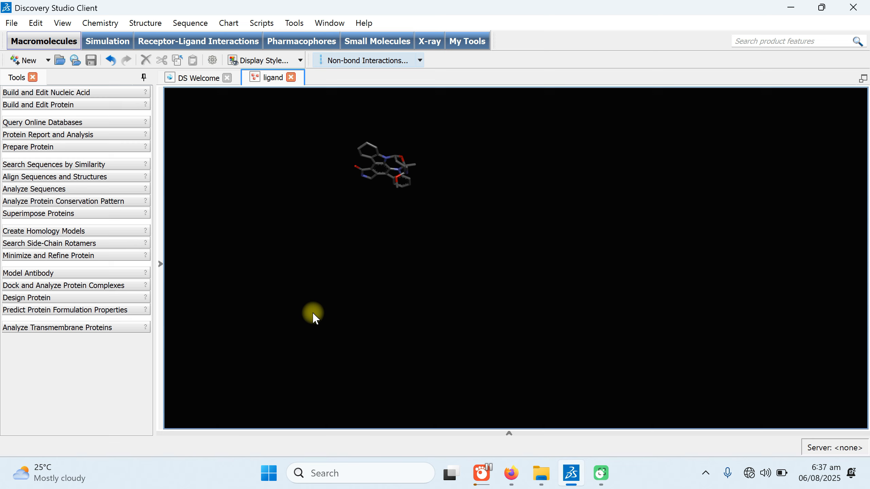
# - Minimize Discovery Studio and open the Demo folder in File Explorer to check for the saved ligand.pdb file
pyautogui.click(791, 8)
pyautogui.doubleClick(449, 37)
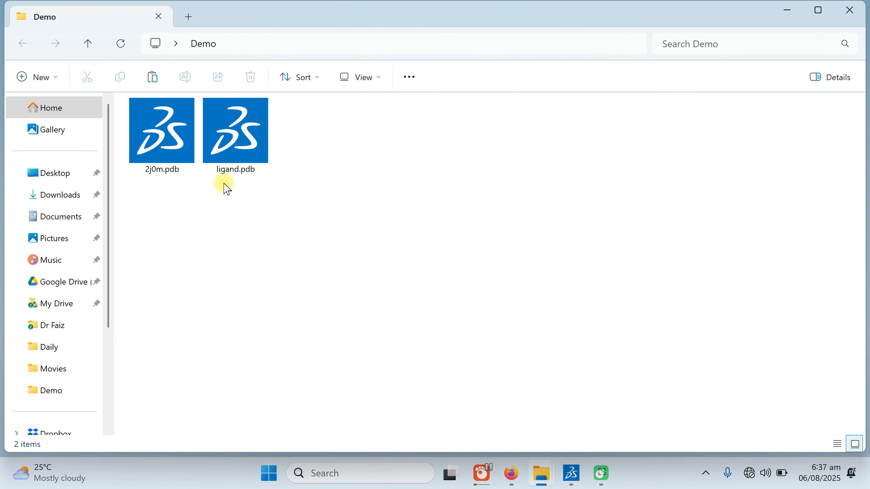
pyautogui.click(241, 138)
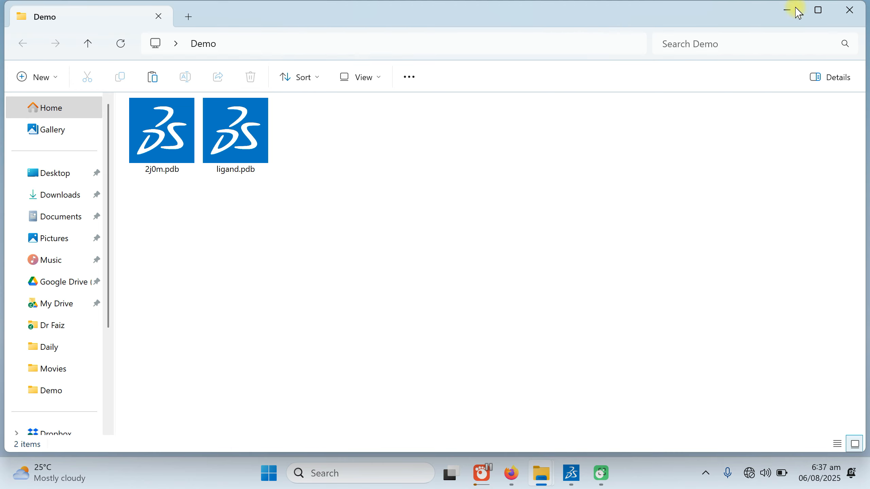
# - Minimize File Explorer, return to Discovery Studio, undo the deletion of the protein chains, and clear the selection
pyautogui.click(786, 14)
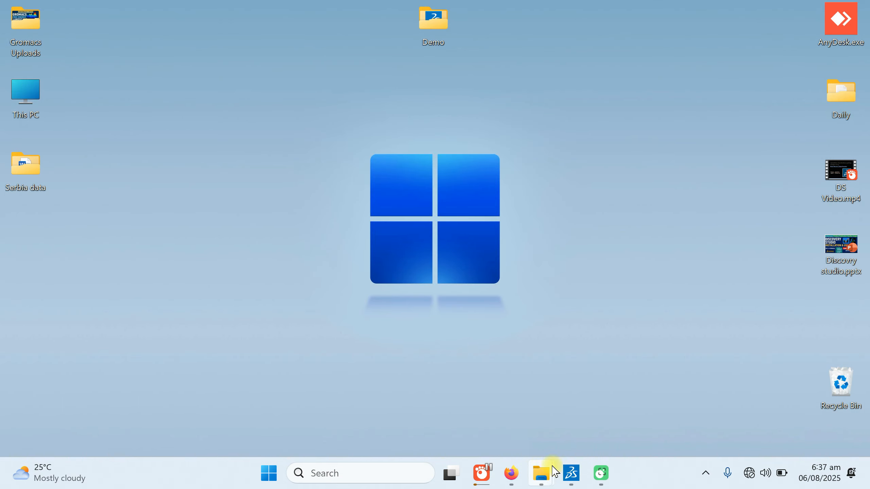
pyautogui.click(569, 473)
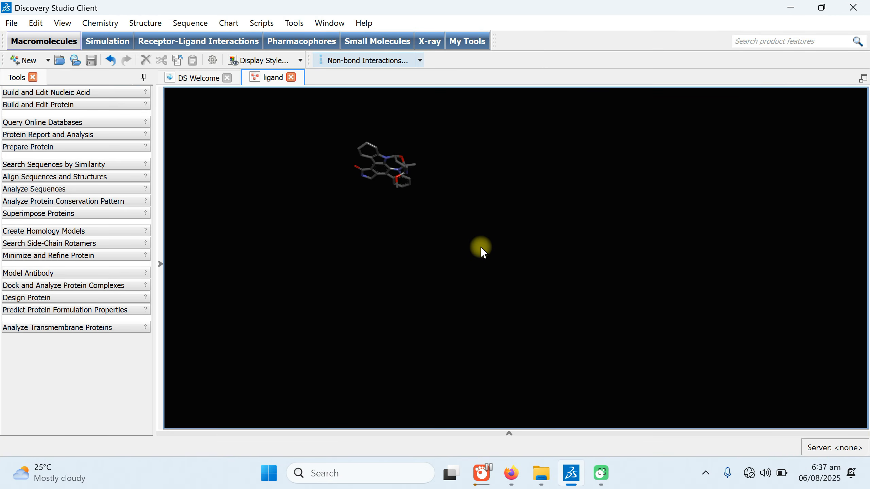
pyautogui.hotkey('ctrl', 'z')
pyautogui.hotkey('ctrl', 'z')
pyautogui.hotkey('ctrl', 'z')
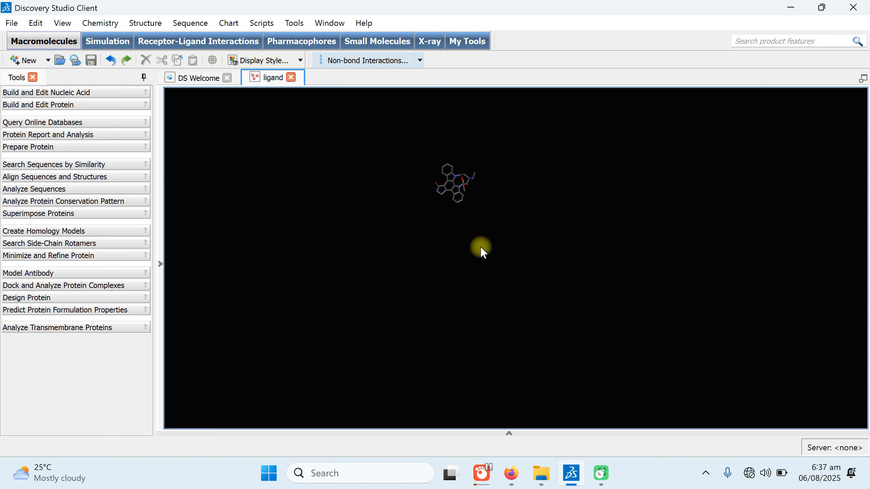
pyautogui.hotkey('ctrl', 'z')
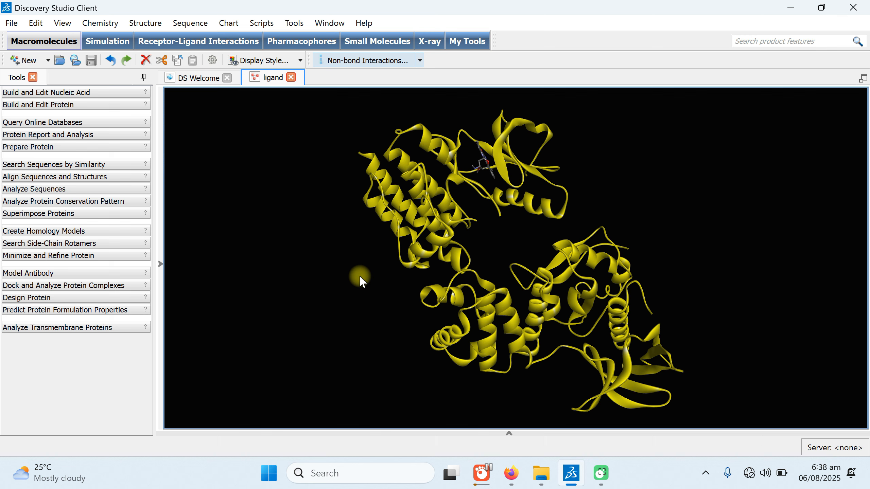
pyautogui.click(250, 288)
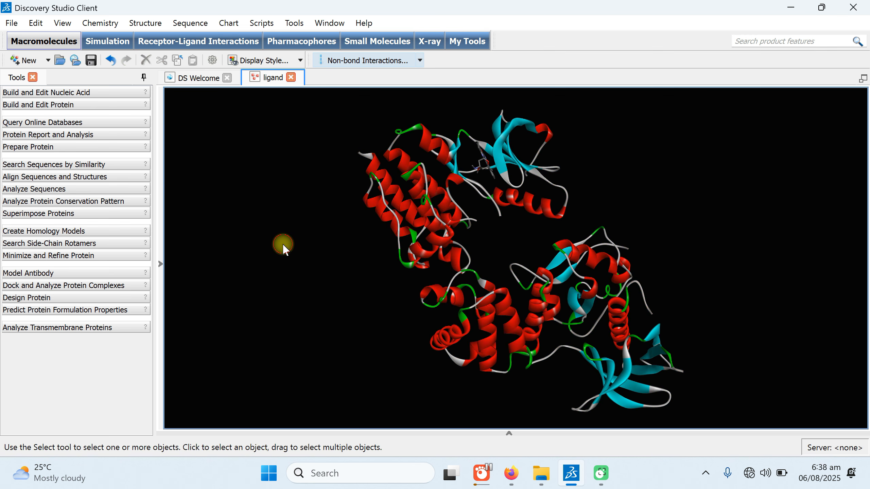
# - Run the Select Ligands script on the complex and delete the selected ligand from its binding site
pyautogui.click(261, 25)
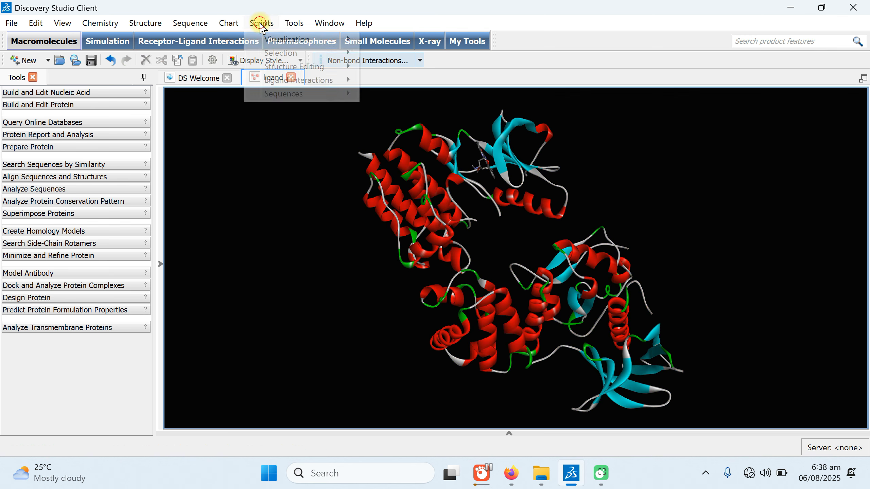
pyautogui.moveTo(272, 52)
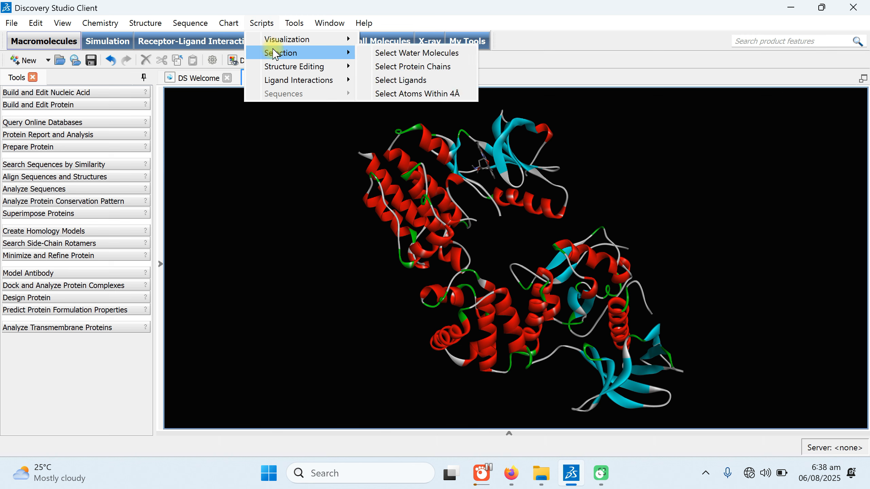
pyautogui.click(400, 82)
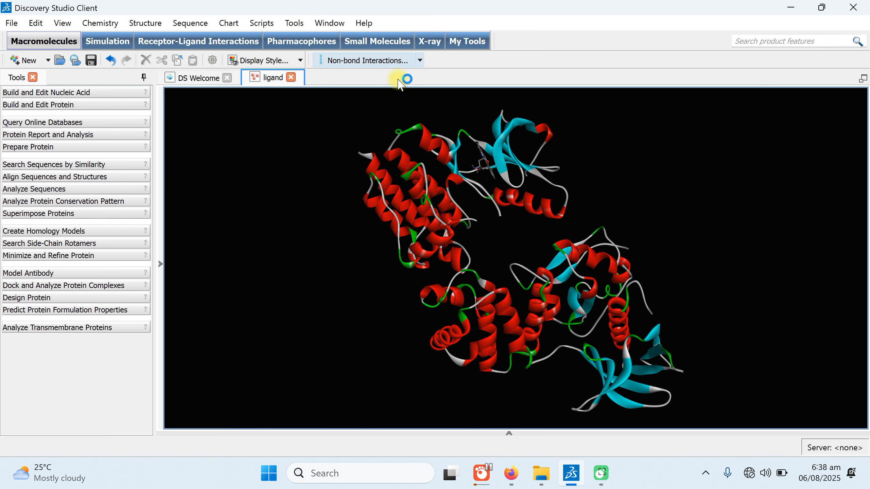
pyautogui.scroll(3, 468, 188)
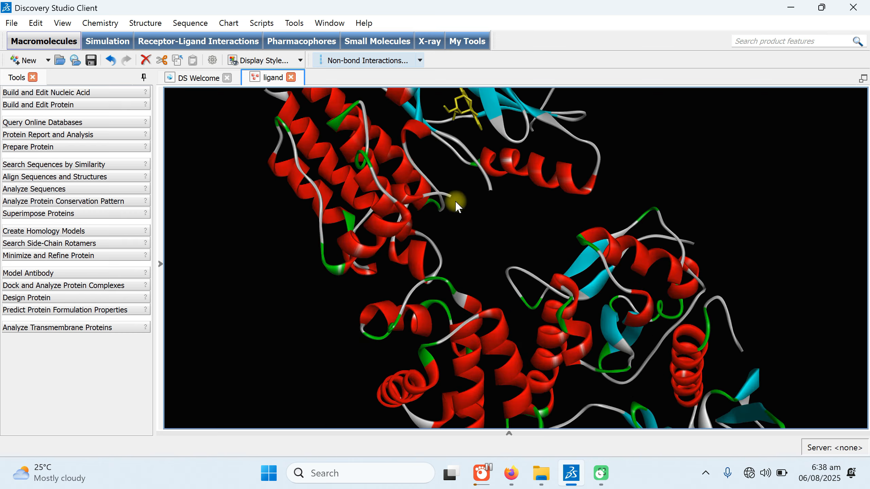
pyautogui.moveTo(654, 188); pyautogui.dragTo(673, 278)
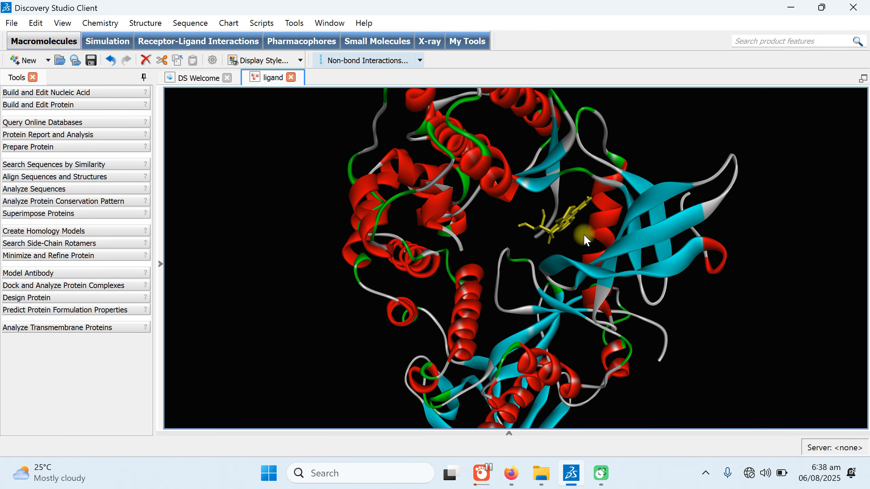
pyautogui.moveTo(613, 240); pyautogui.dragTo(573, 206)
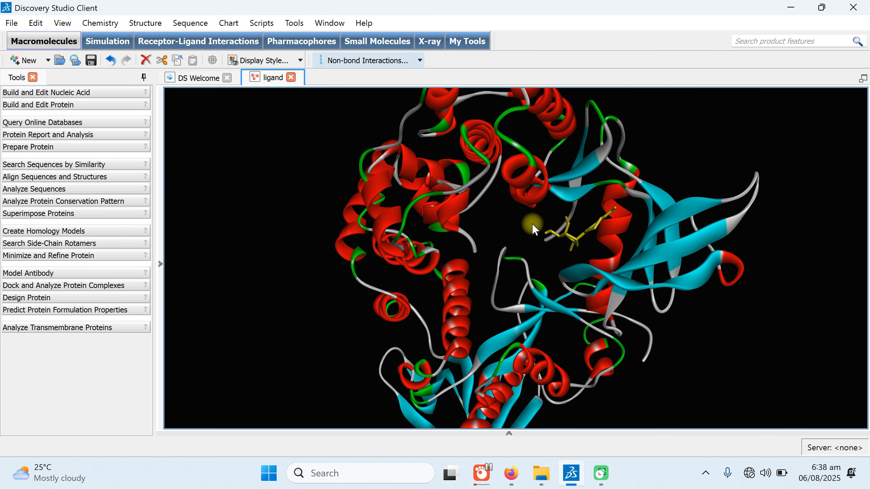
pyautogui.press('Delete')
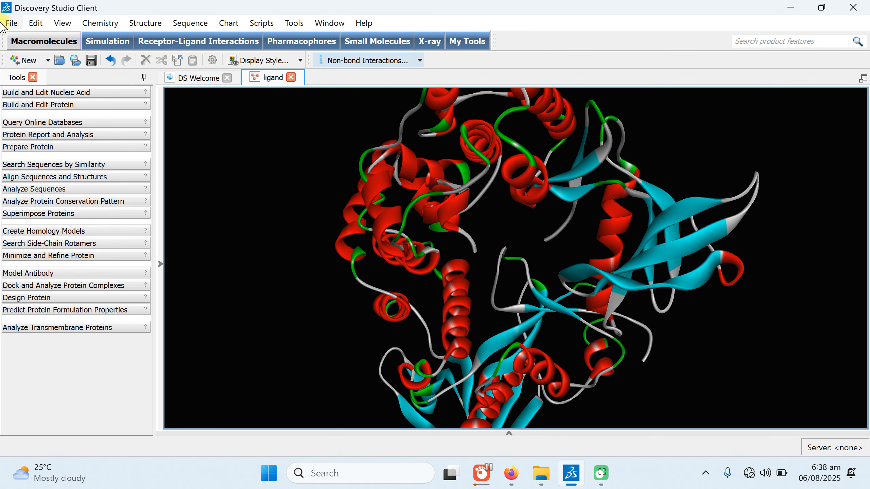
# - Save the ligand-free structure as a Protein Data Bank file named Protein in the Demo folder on the desktop
pyautogui.click(11, 23)
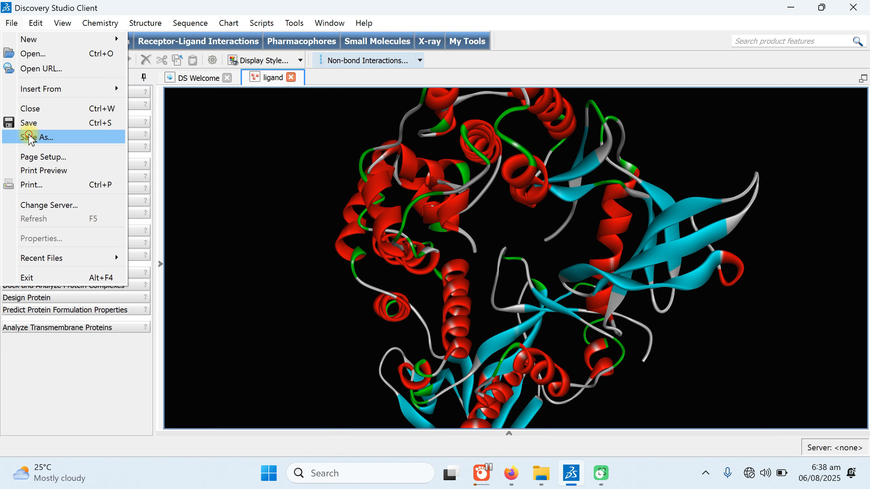
pyautogui.click(30, 137)
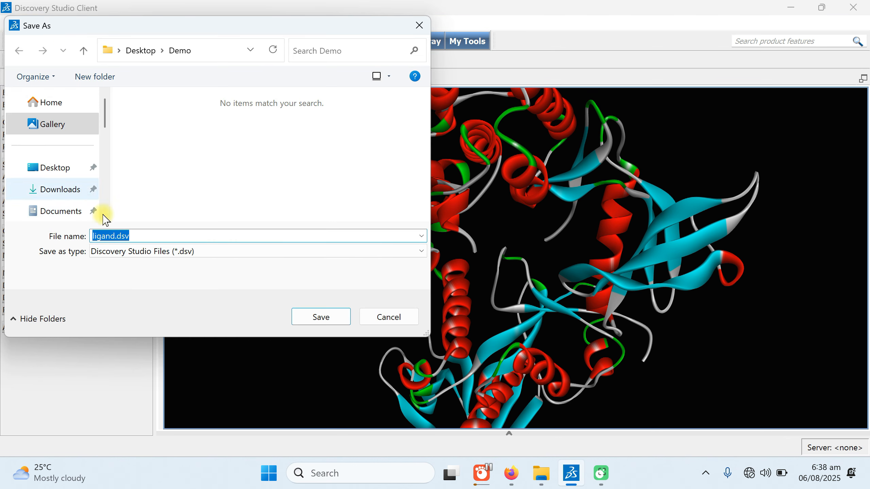
pyautogui.write('Prot')
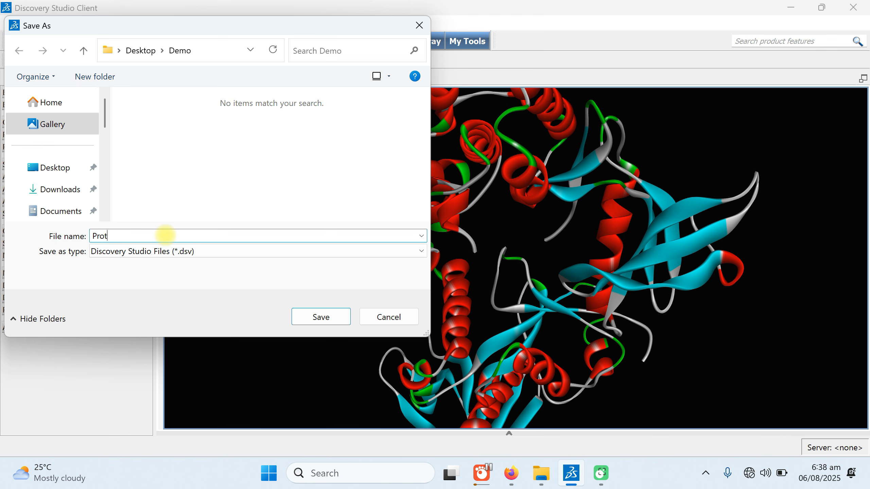
pyautogui.write('ein')
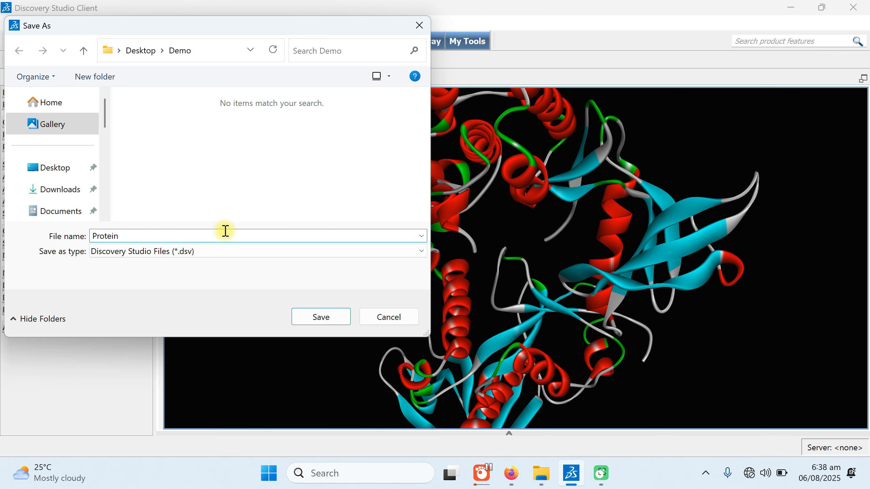
pyautogui.click(214, 252)
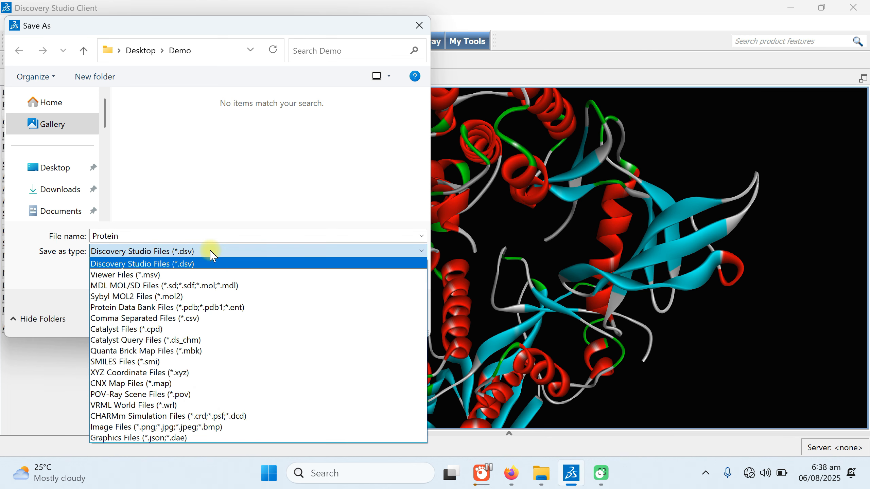
pyautogui.click(210, 308)
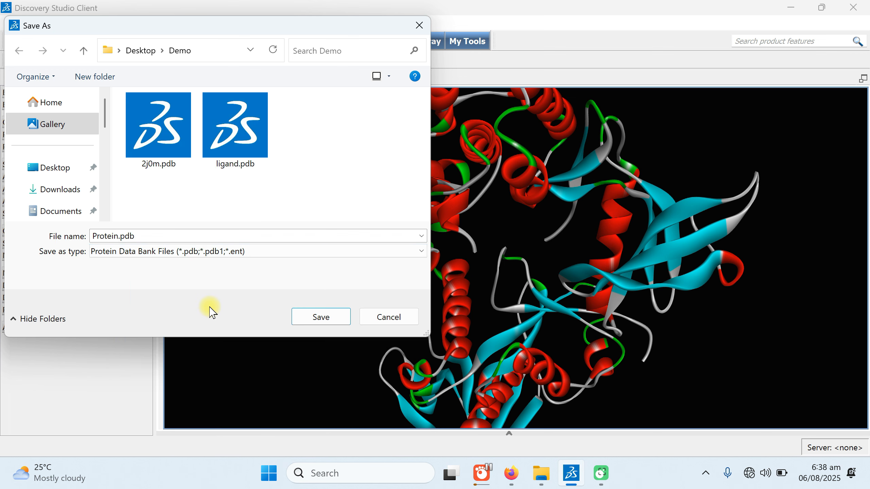
pyautogui.click(317, 320)
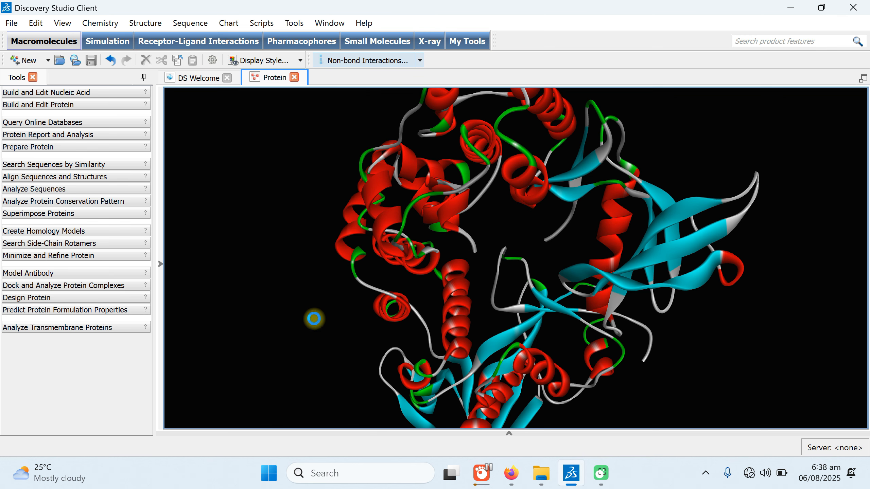
# - Undo the ligand deletion to restore the protein-ligand complex
pyautogui.hotkey('ctrl', 'z')
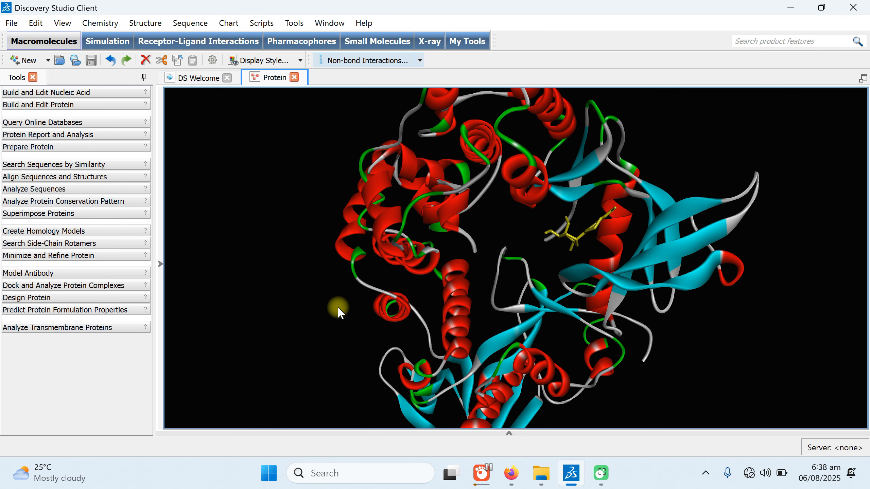
pyautogui.scroll(2, 313, 243)
pyautogui.scroll(-2, 313, 243)
pyautogui.scroll(-1, 313, 243)
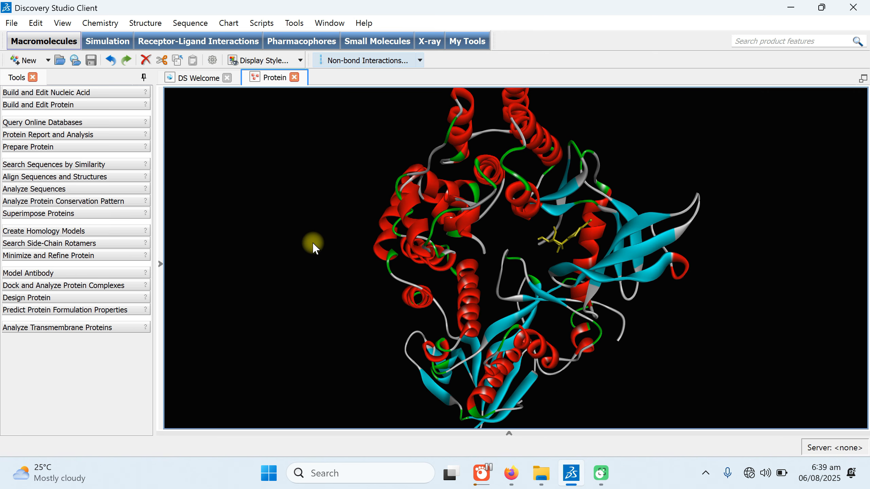
# - Show the hierarchy view, delete protein chain A from 2J0M, and undo that deletion
pyautogui.hotkey('ctrl', 'h')
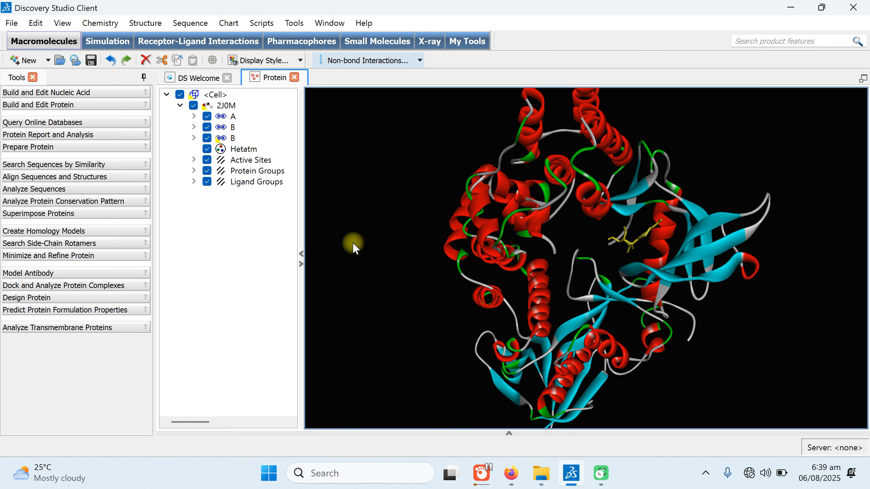
pyautogui.click(232, 116)
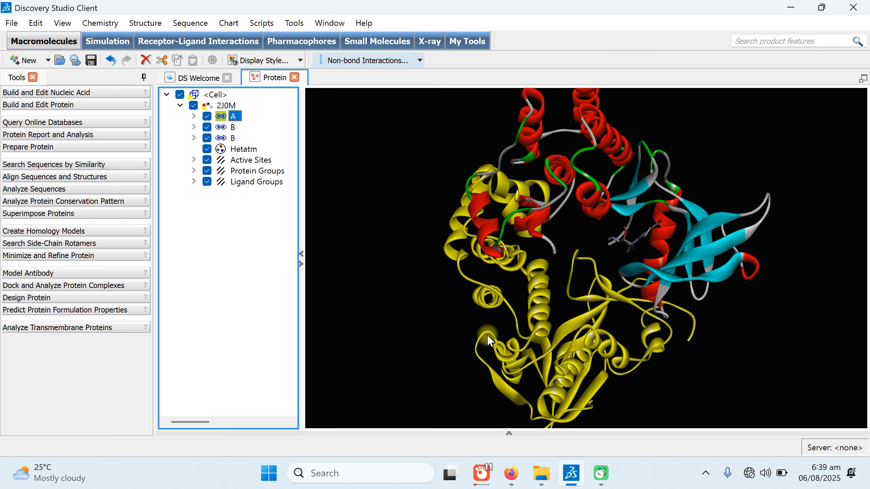
pyautogui.press('Delete')
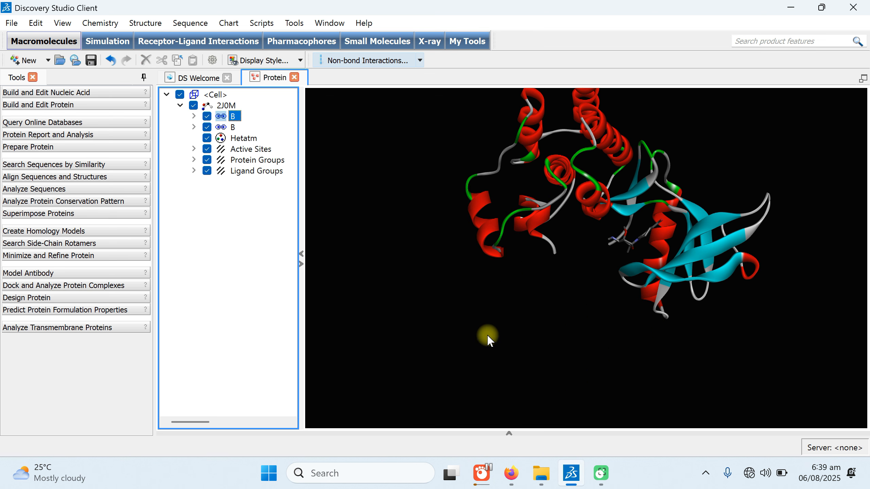
pyautogui.hotkey('ctrl', 'z')
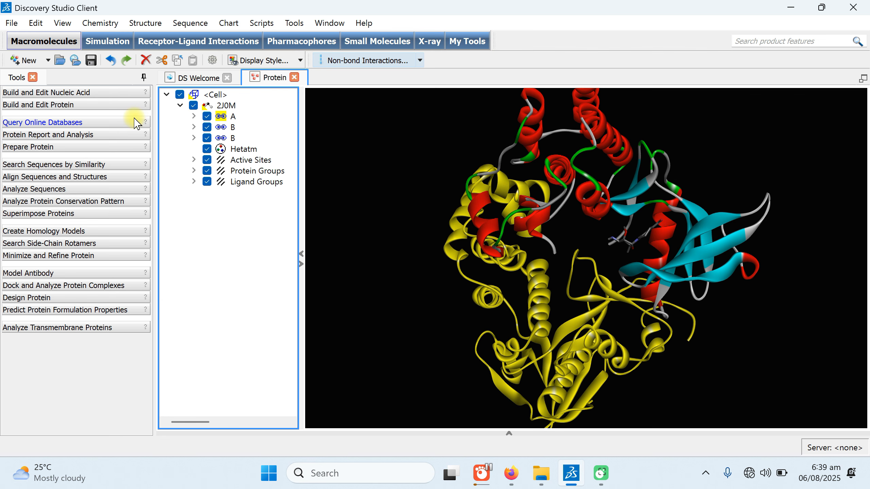
# - Expand chain A to locate residues ALA32 and GLU34 in the structure, then collapse 2J0M and hide the hierarchy view
pyautogui.click(193, 116)
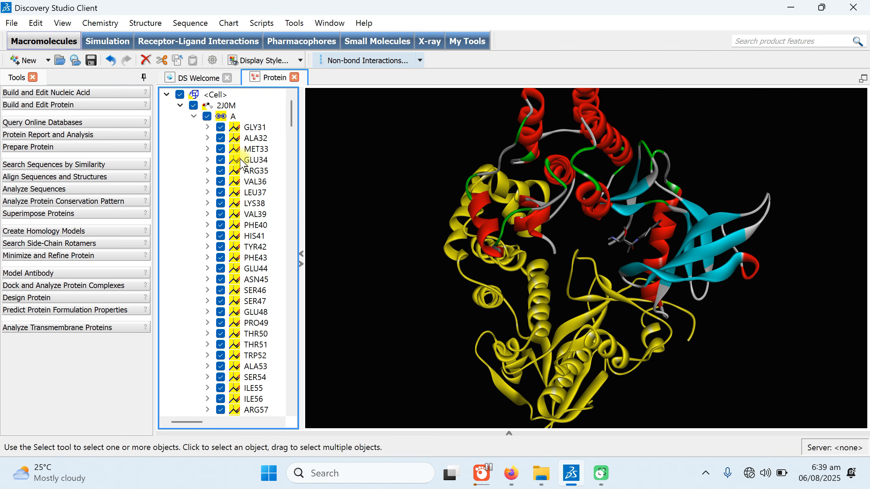
pyautogui.doubleClick(255, 138)
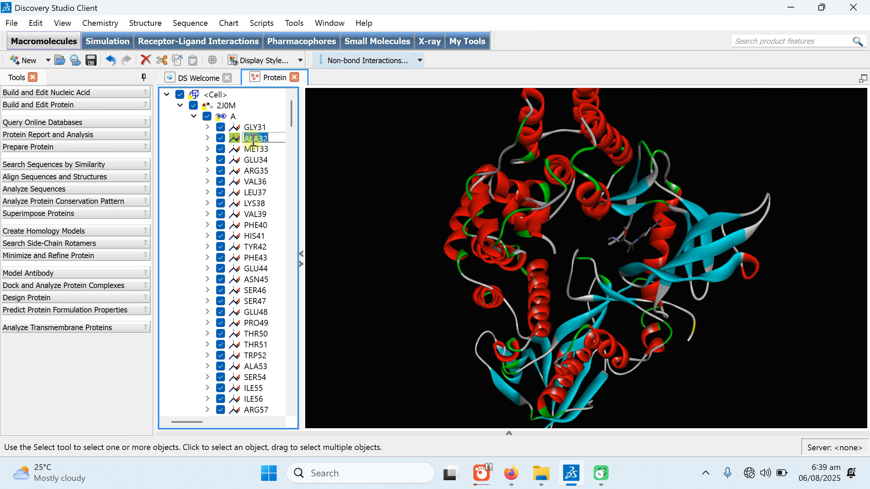
pyautogui.click(253, 161)
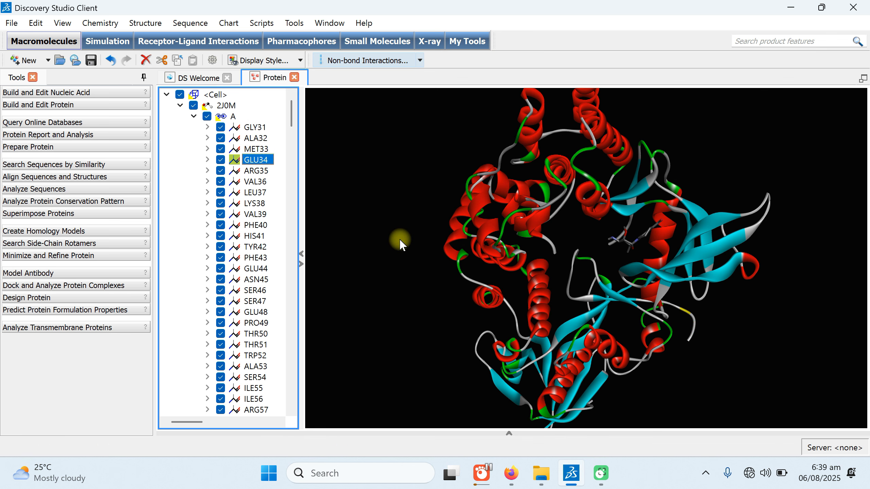
pyautogui.click(180, 106)
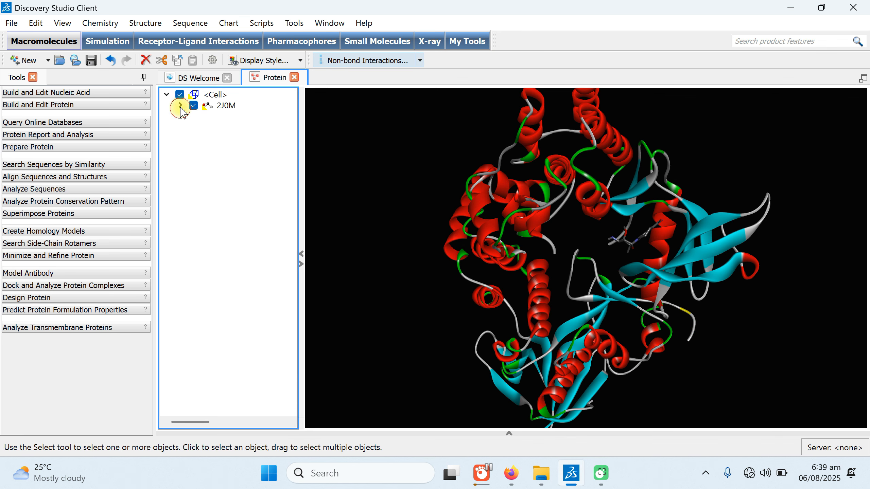
pyautogui.click(302, 256)
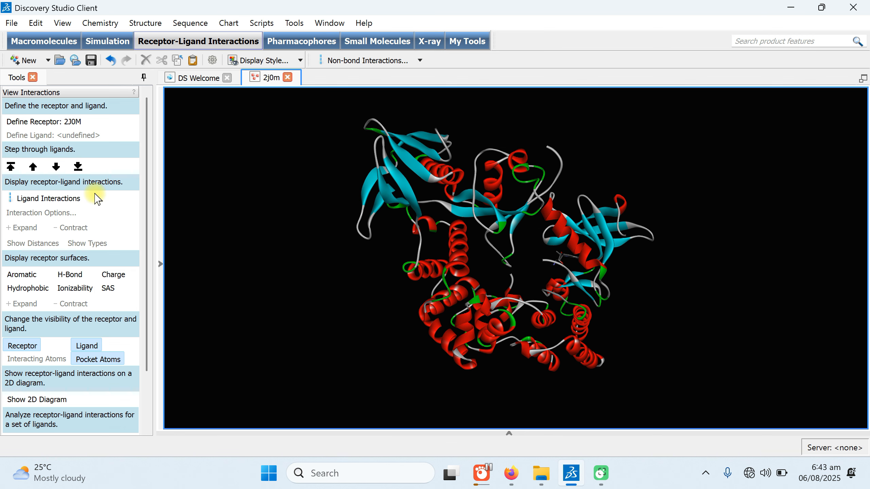
# - Open ligand.pdb and Protein.pdb together from the Demo folder
pyautogui.click(12, 23)
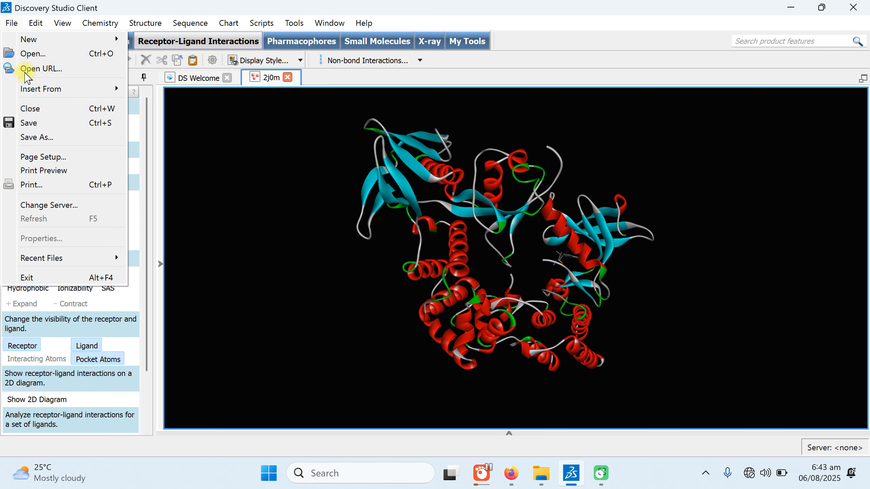
pyautogui.click(25, 53)
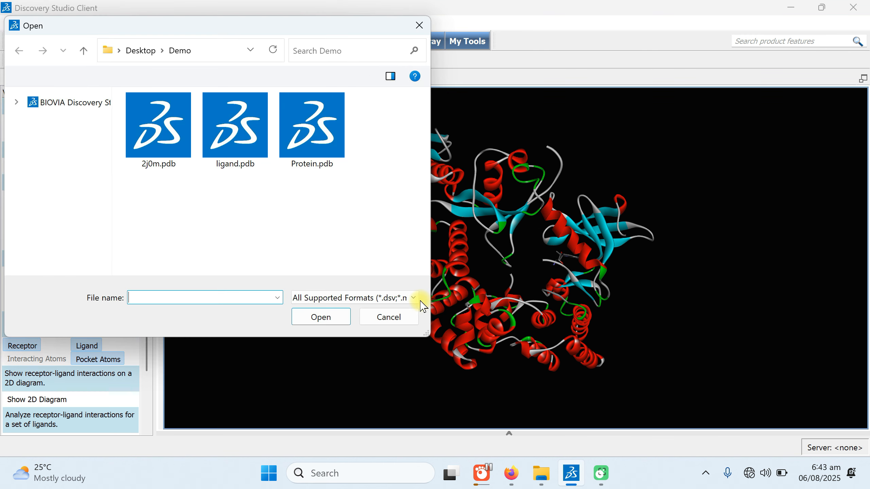
pyautogui.click(310, 154)
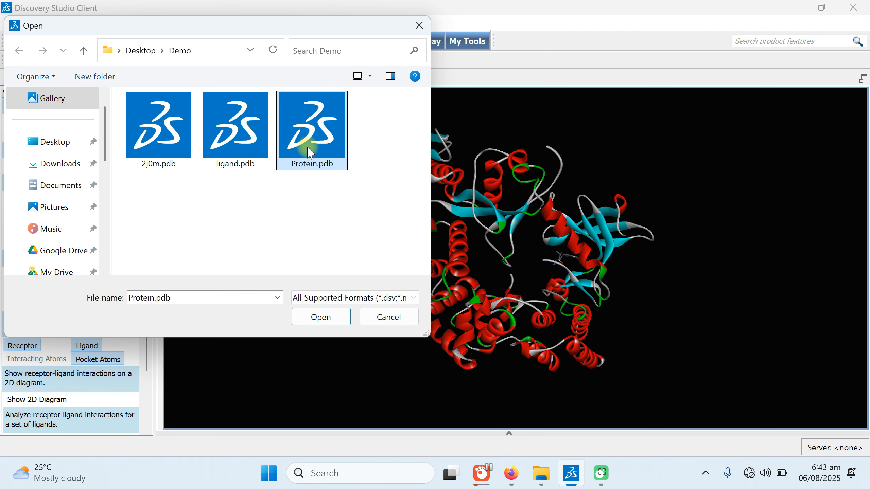
pyautogui.keyDown('ctrl'); pyautogui.click(224, 146); pyautogui.keyUp('ctrl')
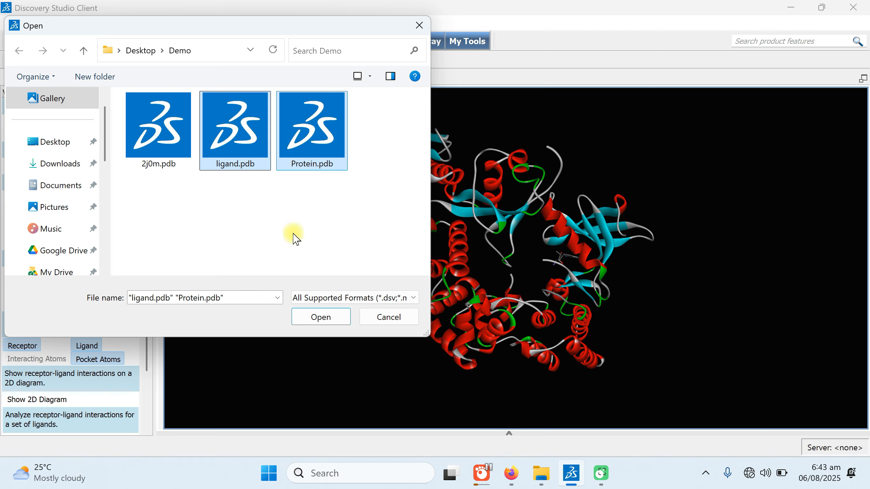
pyautogui.click(315, 327)
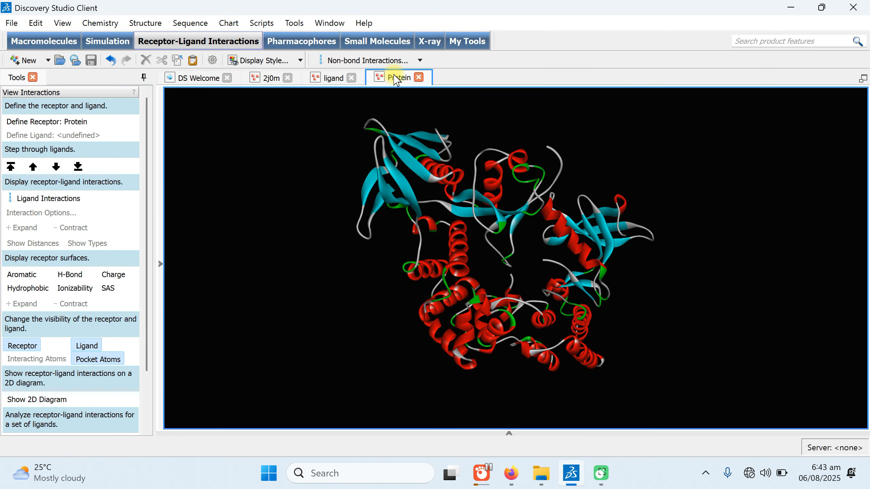
# - Rotate the ligand structure to face its rings, and show the hierarchy view for both the Protein and ligand structures
pyautogui.click(330, 80)
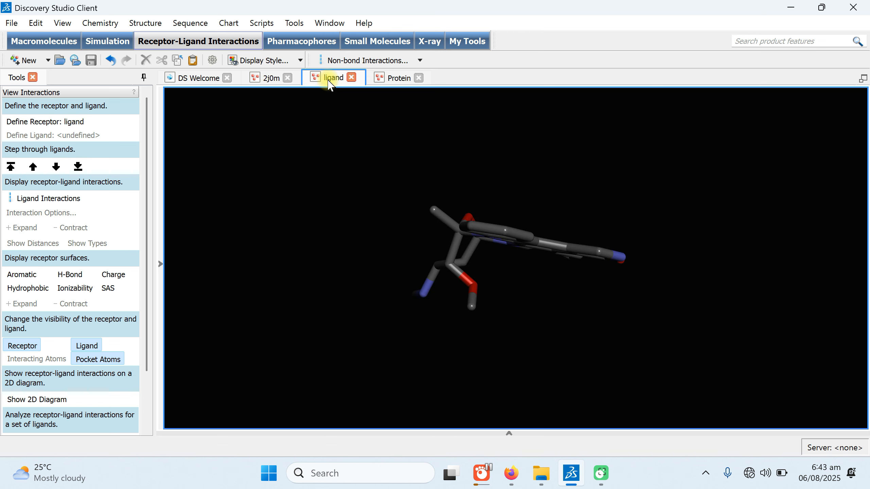
pyautogui.moveTo(421, 254); pyautogui.dragTo(393, 188, button='right')
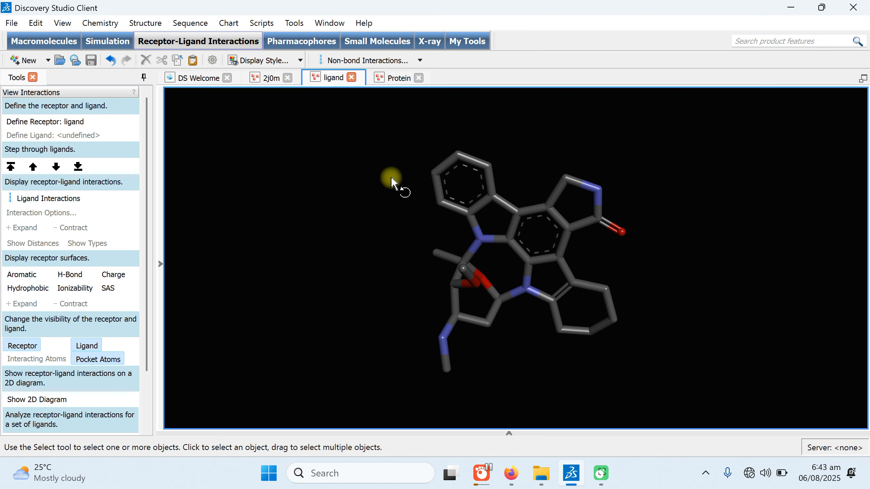
pyautogui.click(396, 78)
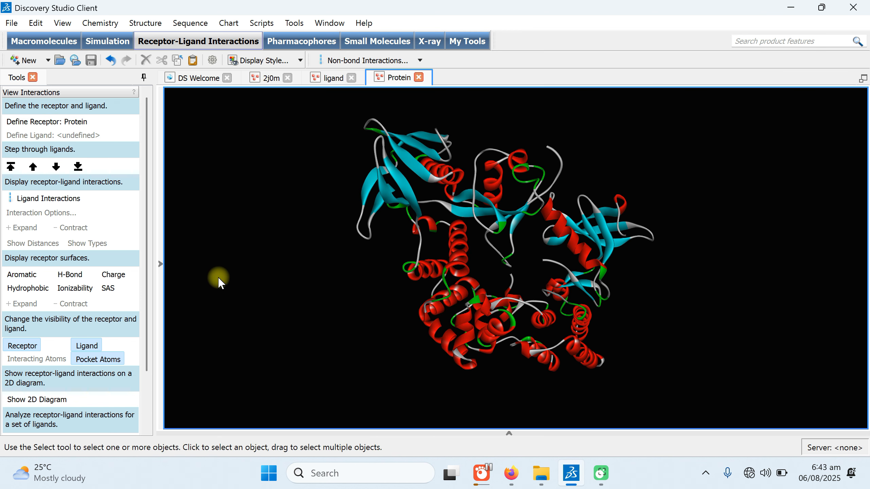
pyautogui.click(161, 265)
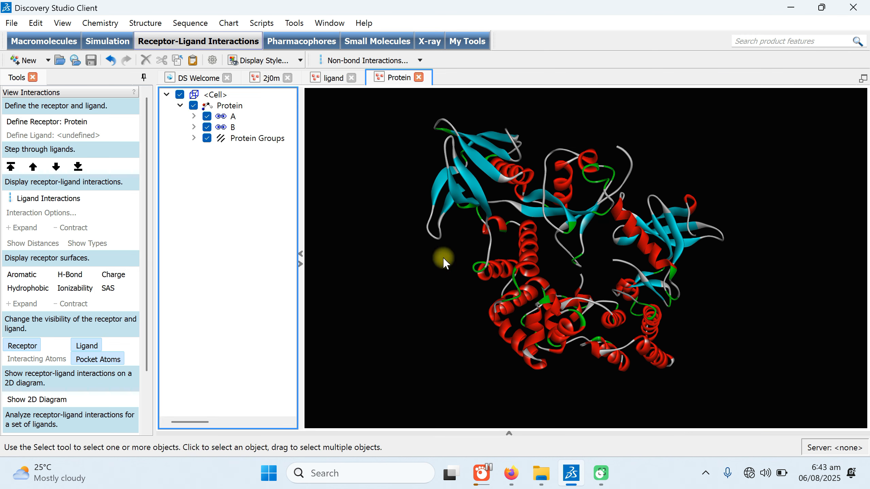
pyautogui.click(334, 83)
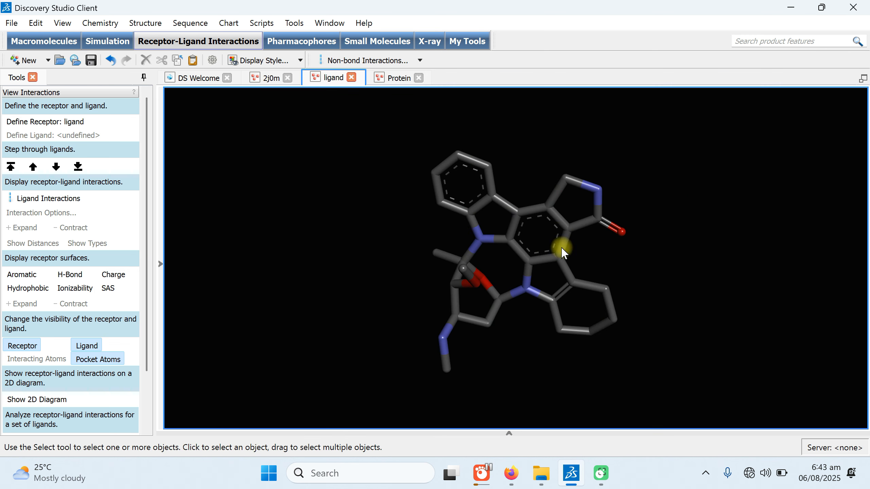
pyautogui.click(160, 265)
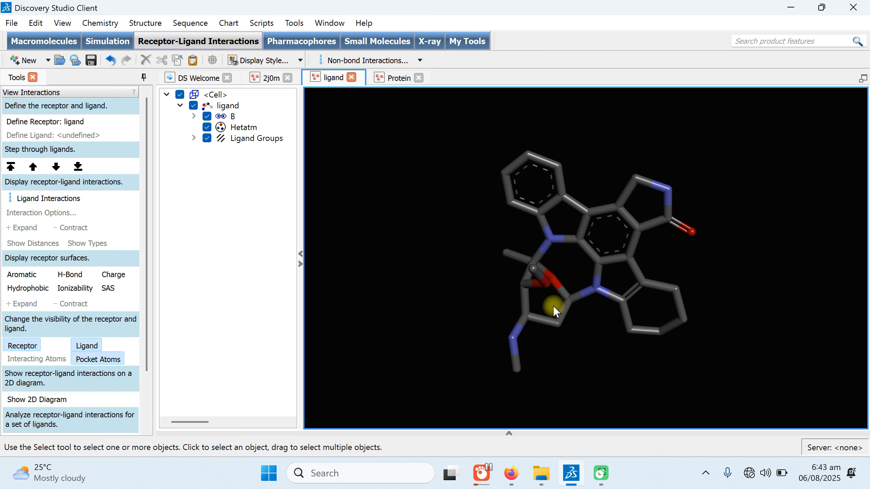
# - Select the entire ligand entry in its hierarchy and copy it
pyautogui.doubleClick(227, 106)
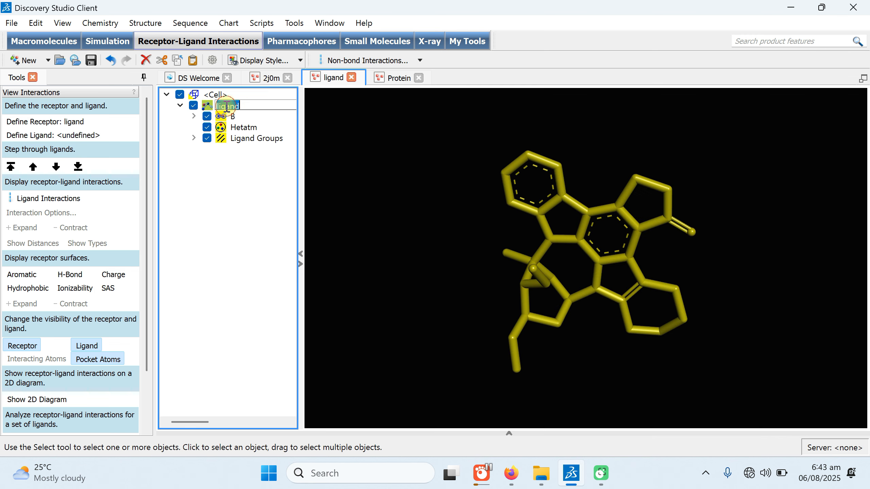
pyautogui.click(248, 112)
pyautogui.click(241, 107)
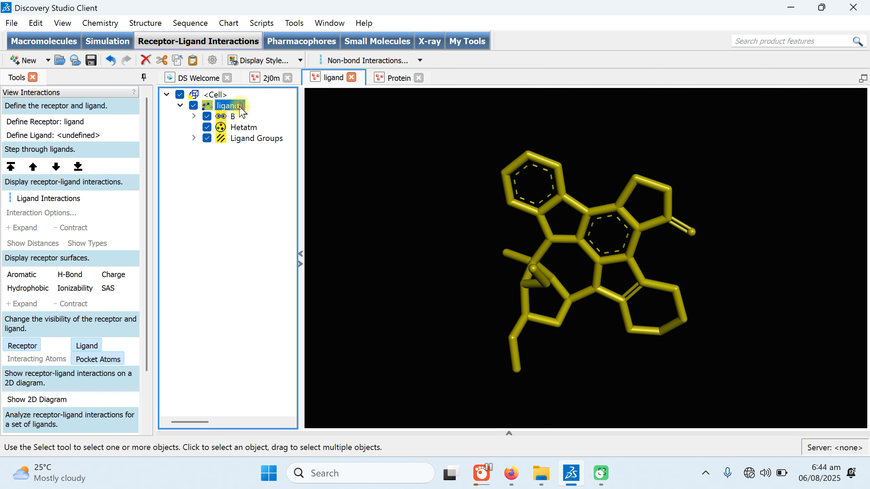
pyautogui.click(207, 108)
pyautogui.rightClick(226, 107)
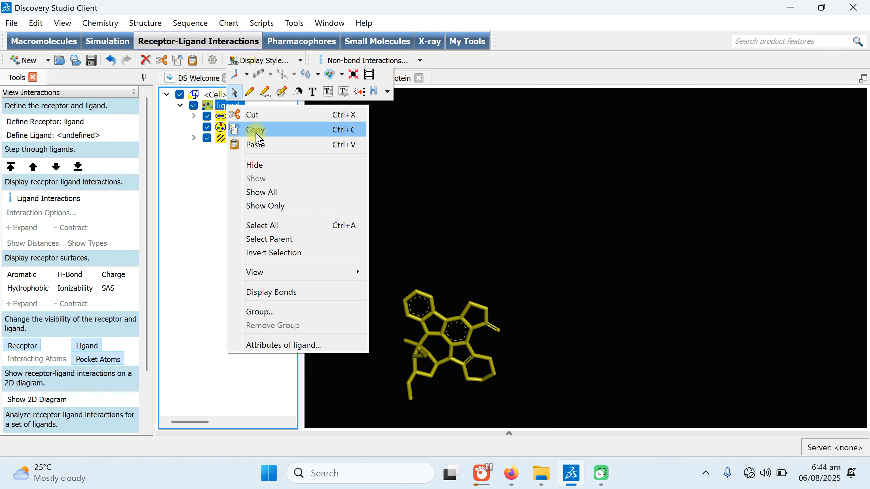
pyautogui.click(566, 221)
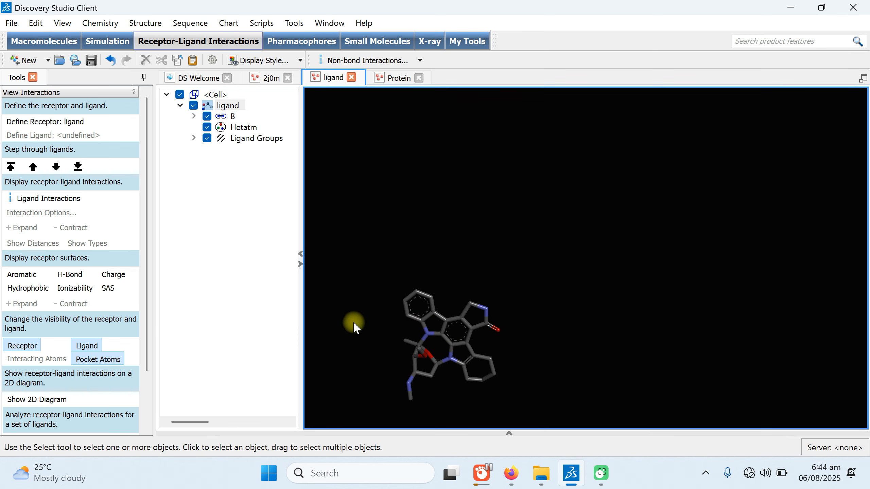
# - Paste the copied ligand into the Protein structure to combine both molecules in one window
pyautogui.click(393, 82)
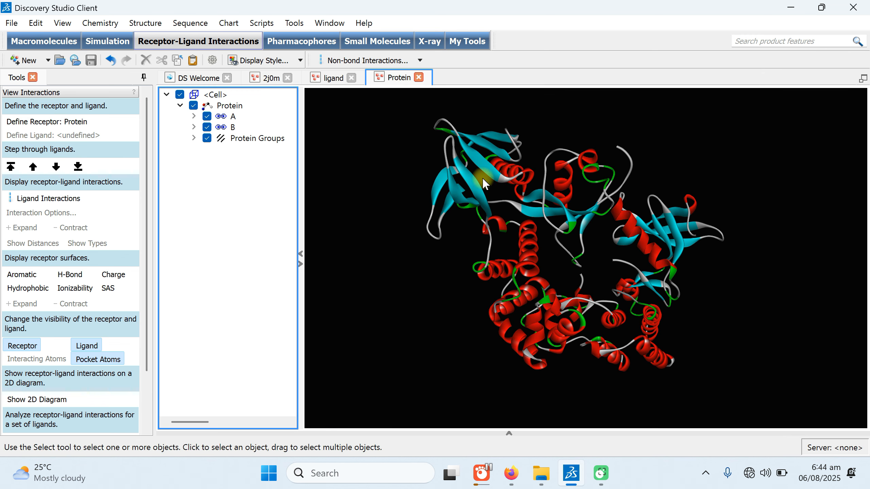
pyautogui.rightClick(200, 209)
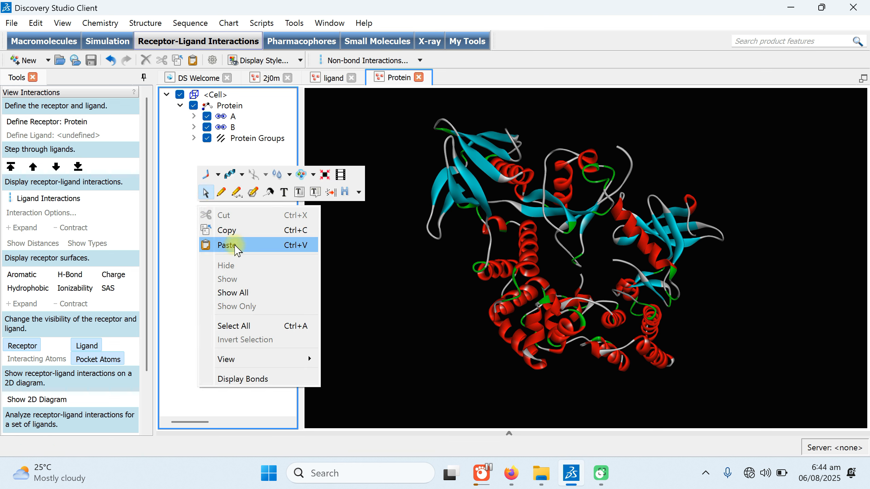
pyautogui.click(235, 249)
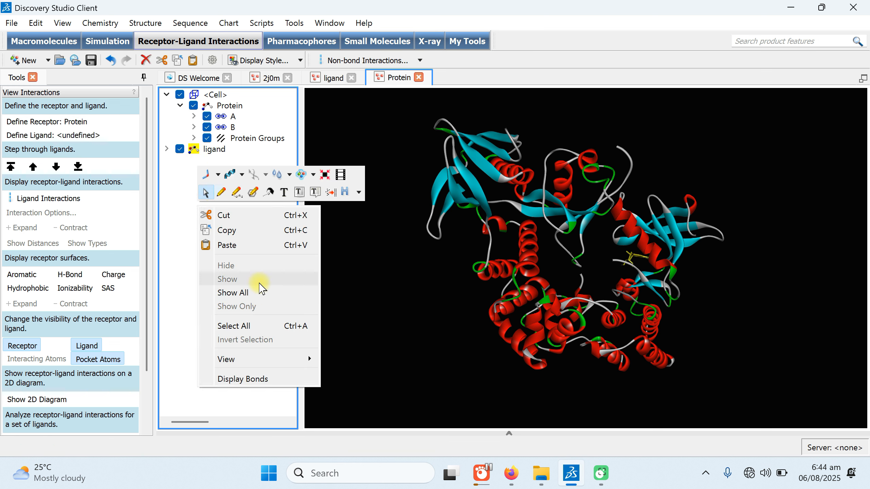
pyautogui.click(395, 350)
# - Highlight the pasted ligand and examine its position within the protein up close, clearing the selection when done
pyautogui.click(200, 152)
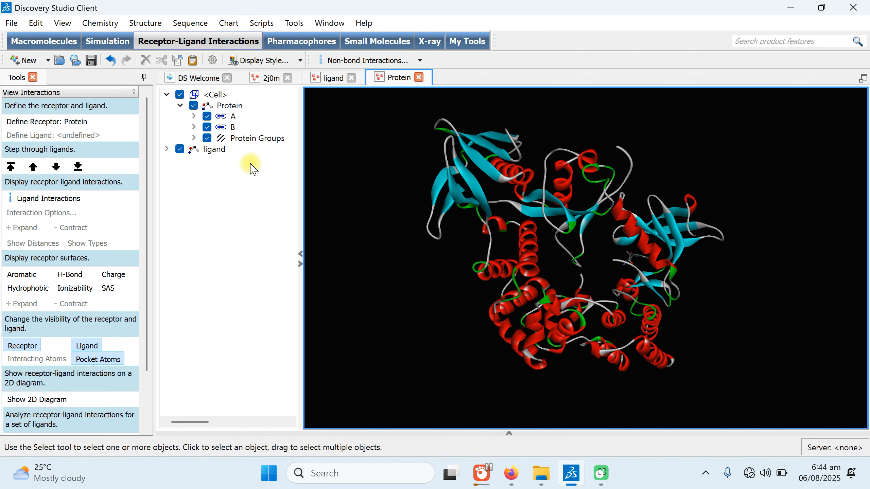
pyautogui.click(222, 153)
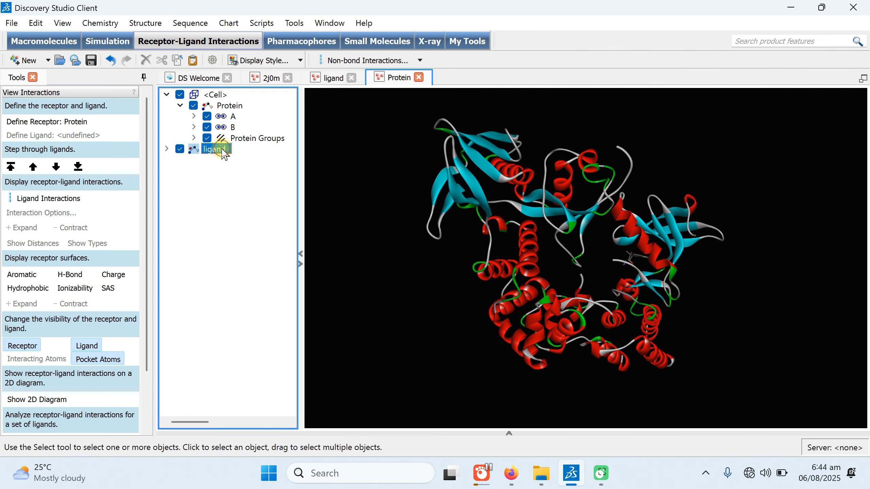
pyautogui.moveTo(698, 297)
pyautogui.mouseDown(button='right')
pyautogui.moveTo(684, 240)
pyautogui.moveTo(697, 293)
pyautogui.mouseUp(button='right')
pyautogui.scroll(5, 700, 296)
pyautogui.scroll(2, 701, 296)
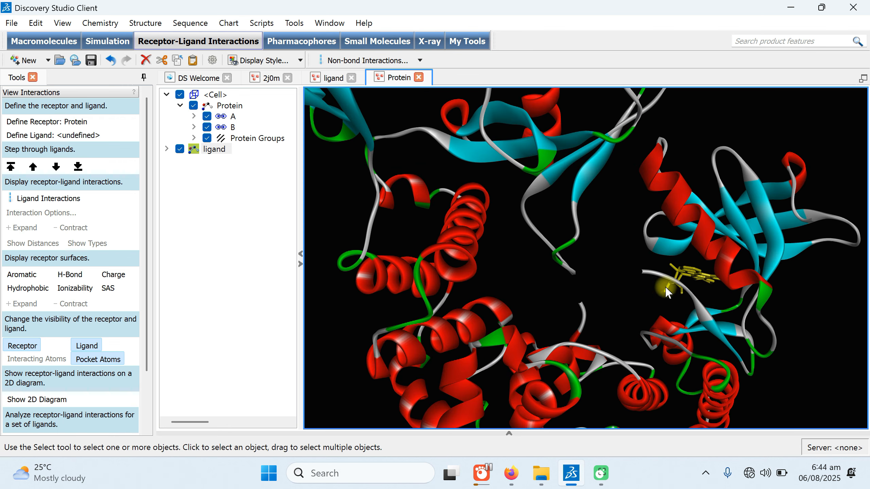
pyautogui.scroll(3, 721, 306)
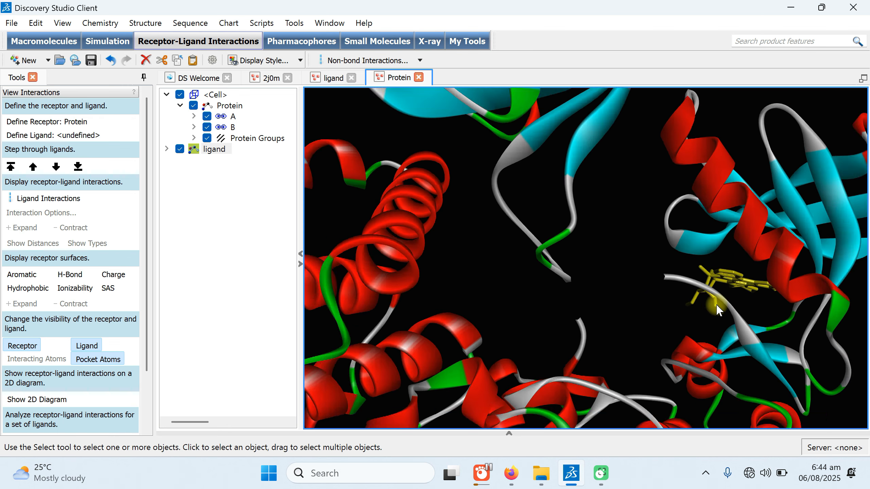
pyautogui.scroll(-3, 719, 311)
pyautogui.scroll(-5, 717, 308)
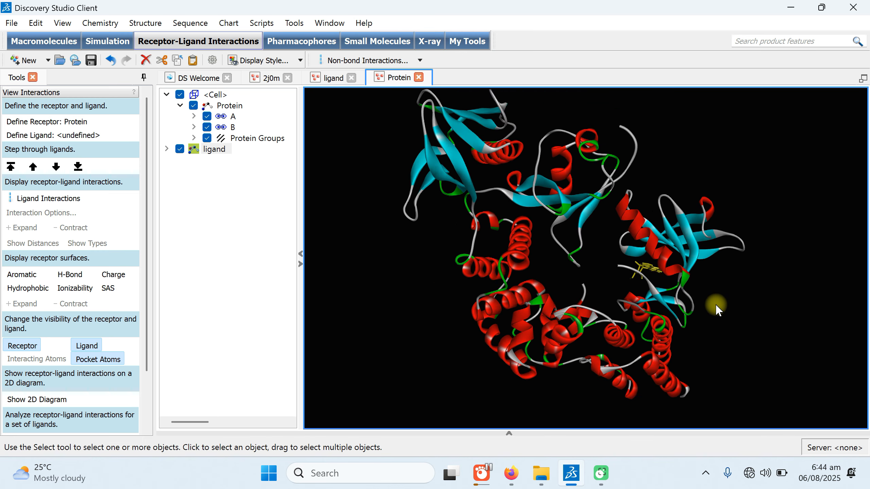
pyautogui.click(649, 319)
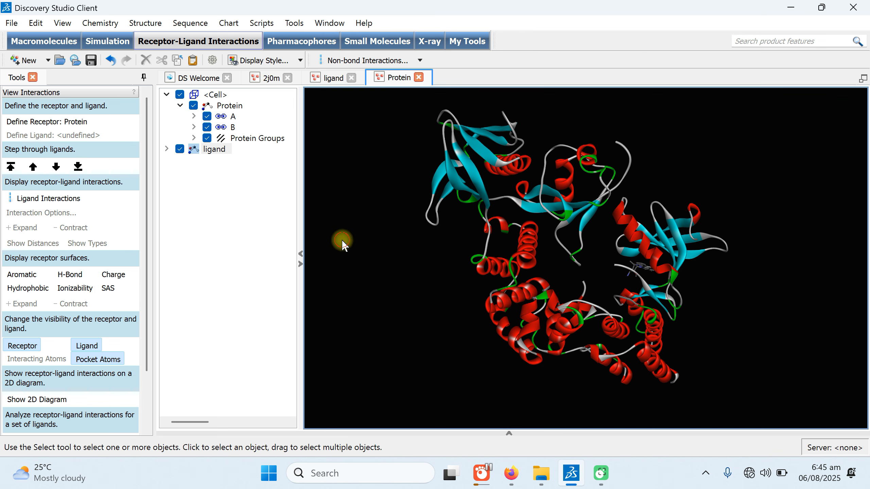
# - Collapse the Protein entry, select the whole protein, and apply the solid ribbon display preset to it
pyautogui.click(180, 106)
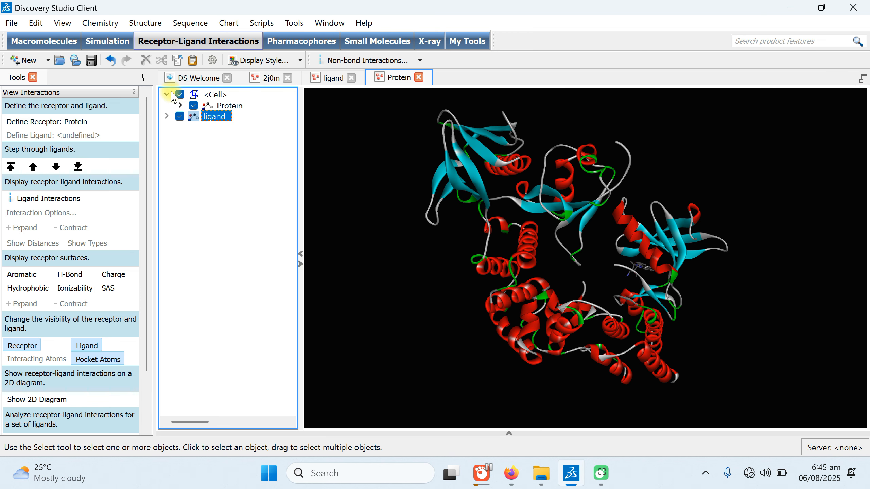
pyautogui.click(167, 94)
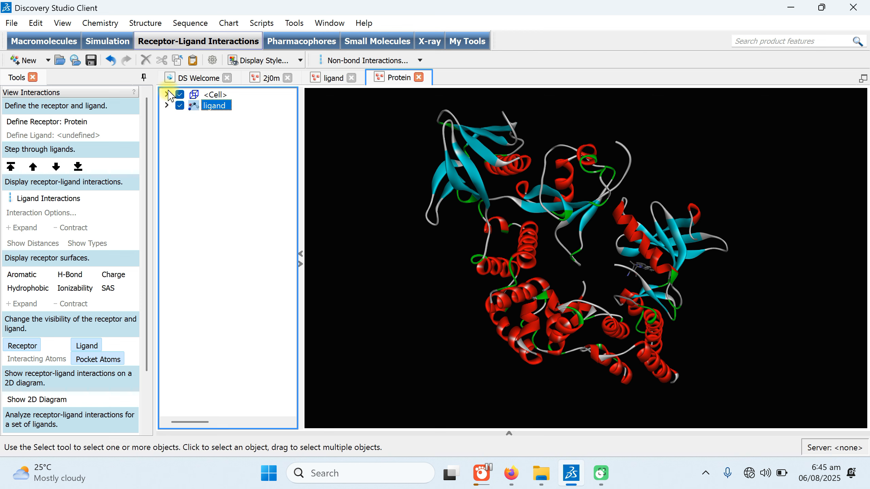
pyautogui.click(167, 94)
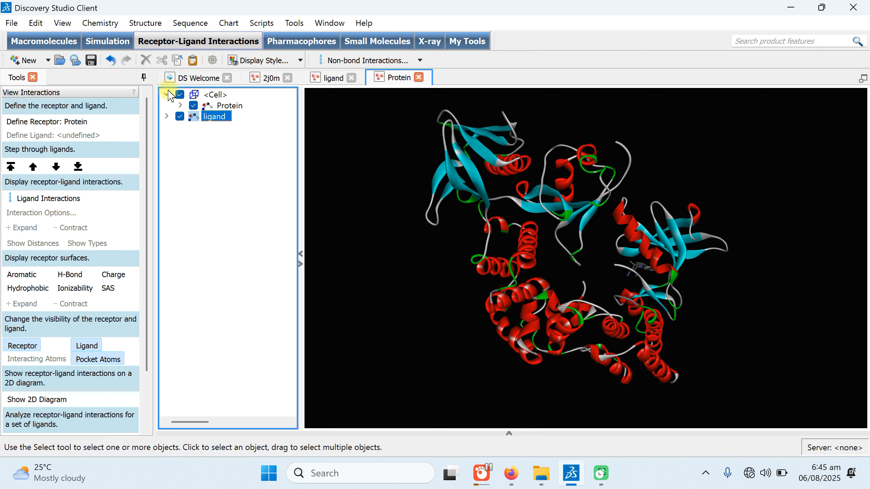
pyautogui.click(229, 105)
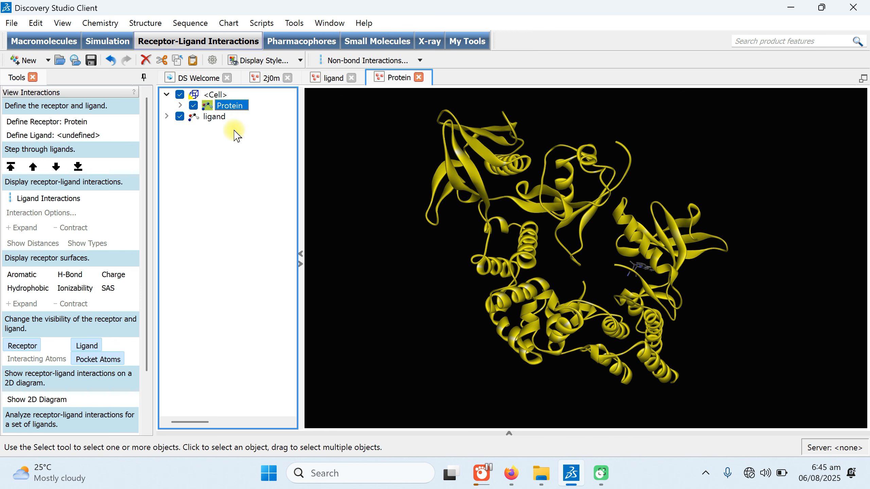
pyautogui.click(300, 60)
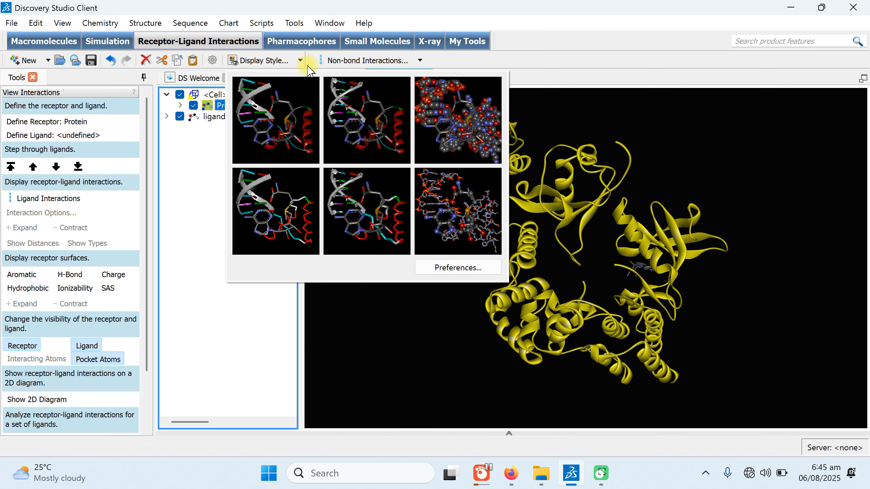
pyautogui.click(279, 134)
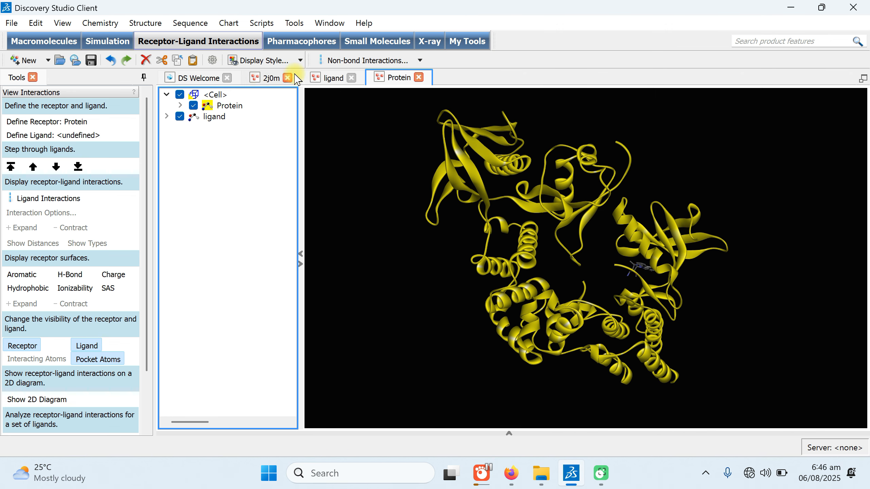
# - Try the space-filling display preset and the ball-and-stick preset on the selected protein
pyautogui.click(297, 63)
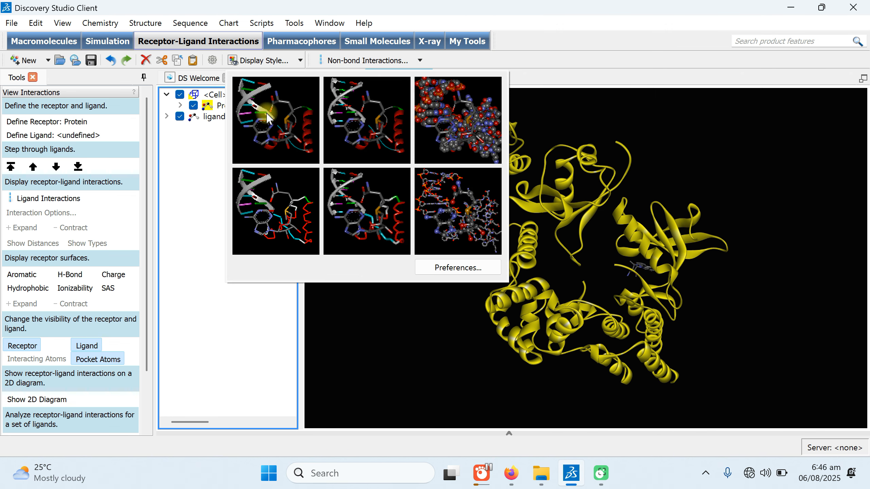
pyautogui.click(422, 113)
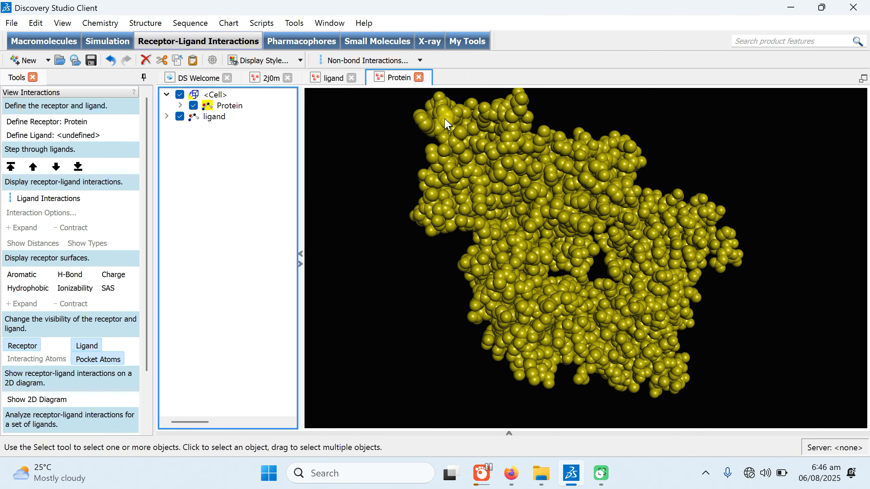
pyautogui.click(300, 61)
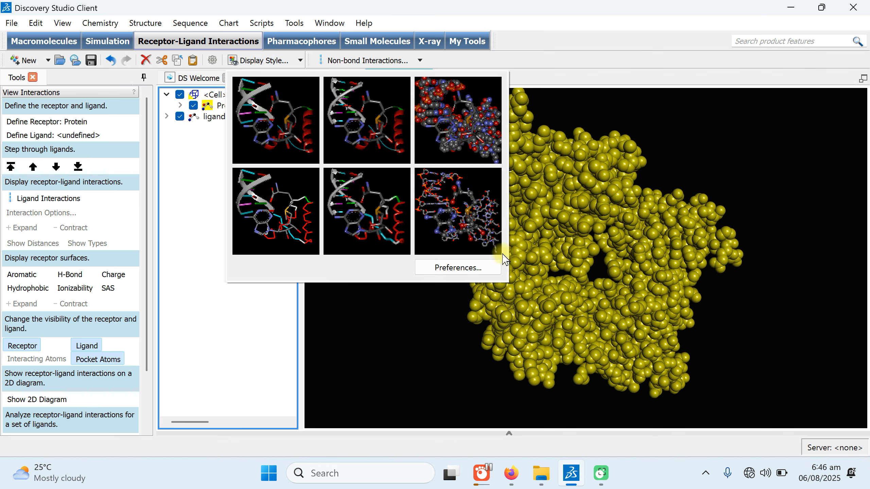
pyautogui.click(470, 223)
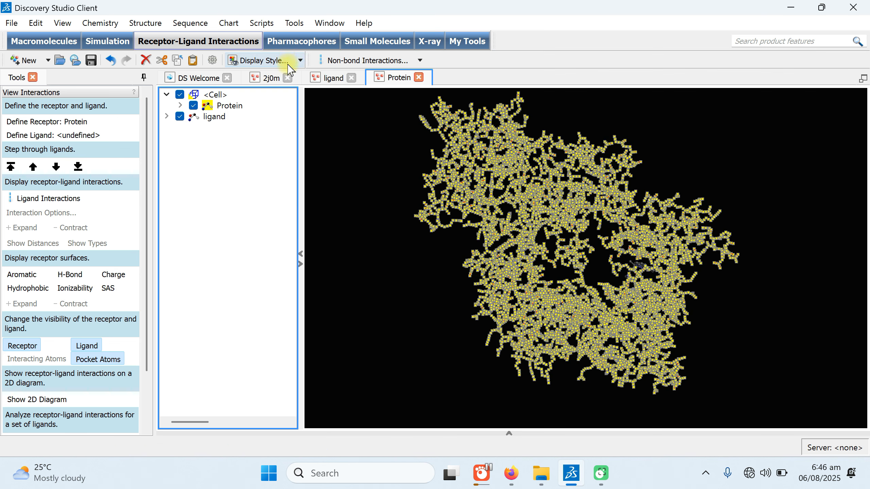
pyautogui.click(291, 68)
pyautogui.click(303, 88)
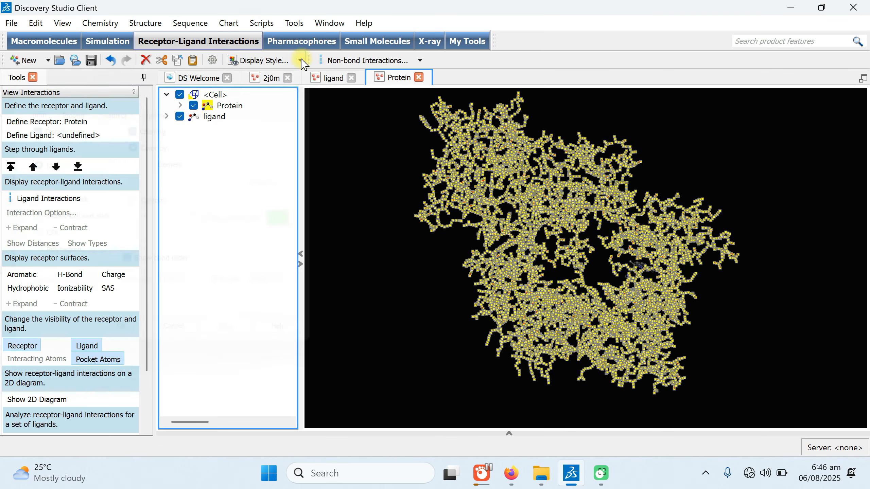
# - Try the tube display preset on the protein and return it to the solid ribbon preset
pyautogui.click(302, 62)
pyautogui.click(355, 194)
pyautogui.click(341, 130)
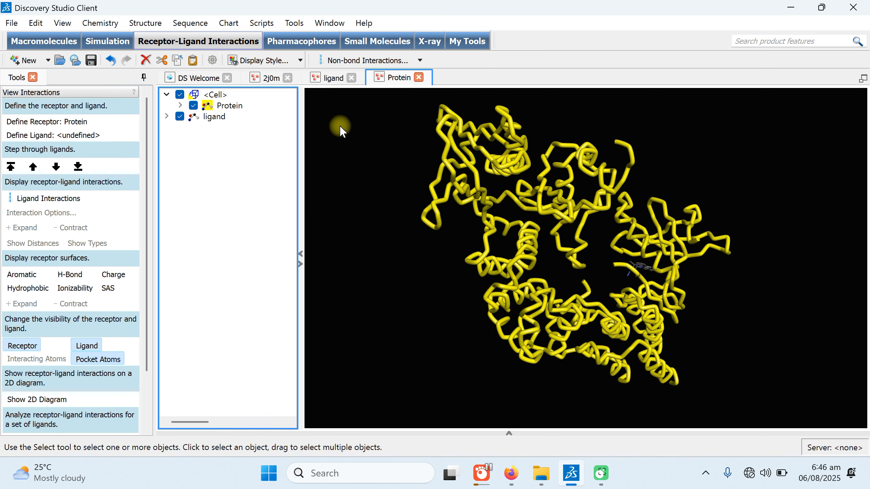
pyautogui.click(301, 60)
pyautogui.click(295, 134)
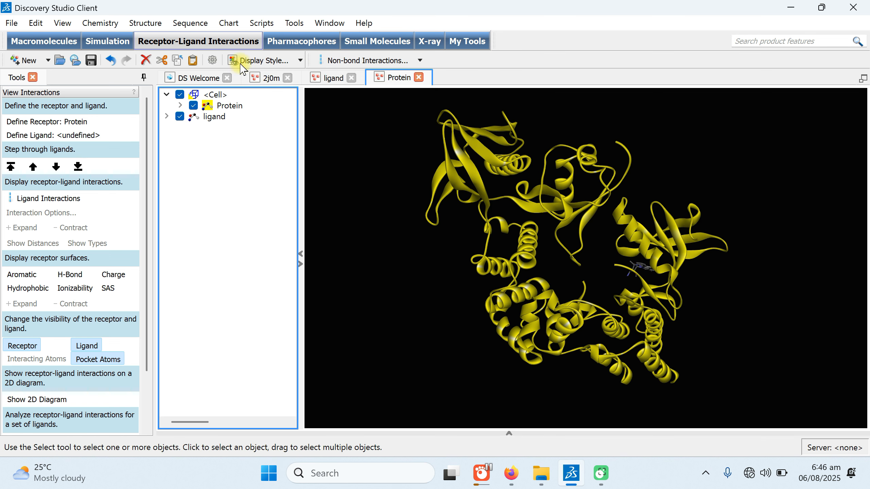
# - Apply the Stick atom display style to the selected protein, keeping coloring by element
pyautogui.click(272, 62)
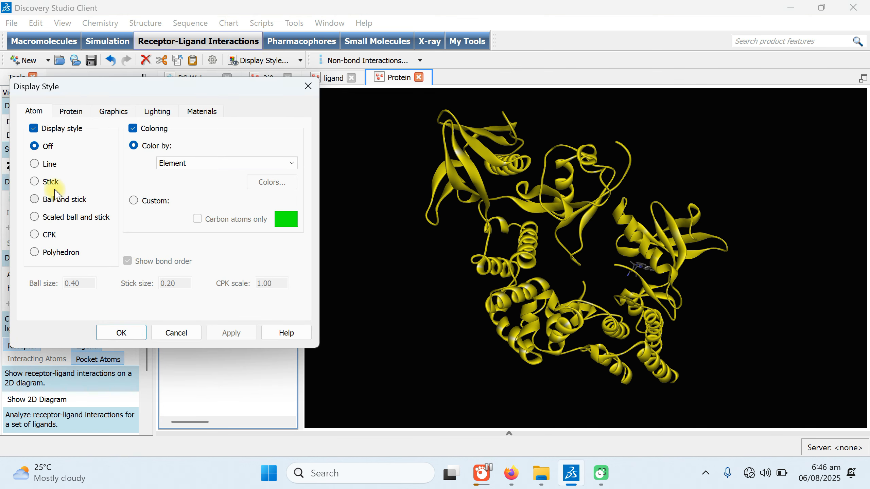
pyautogui.click(35, 183)
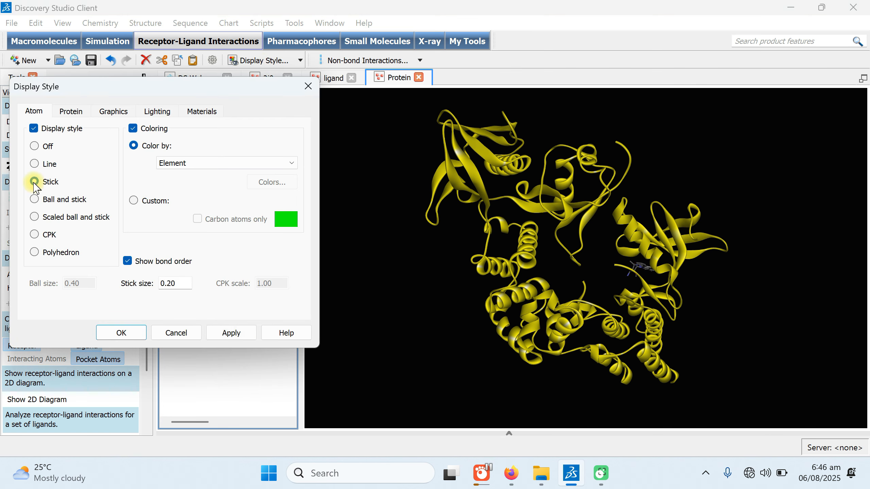
pyautogui.click(229, 333)
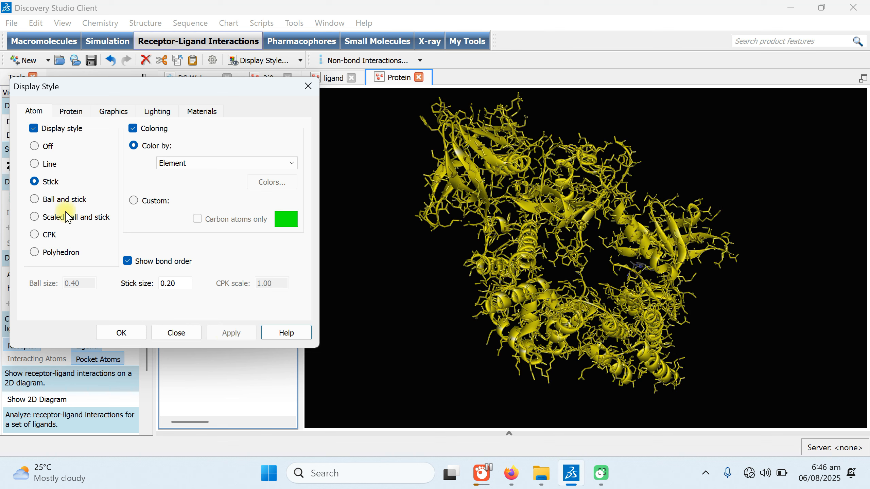
# - Apply the Ball and stick, Scaled ball and stick, and Polyhedron atom display styles in turn to the selected protein
pyautogui.click(51, 200)
pyautogui.click(222, 331)
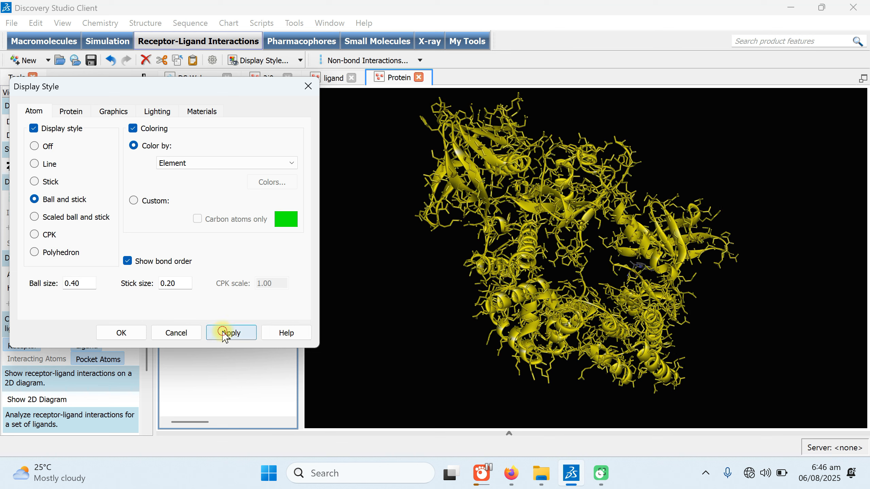
pyautogui.click(34, 217)
pyautogui.click(230, 333)
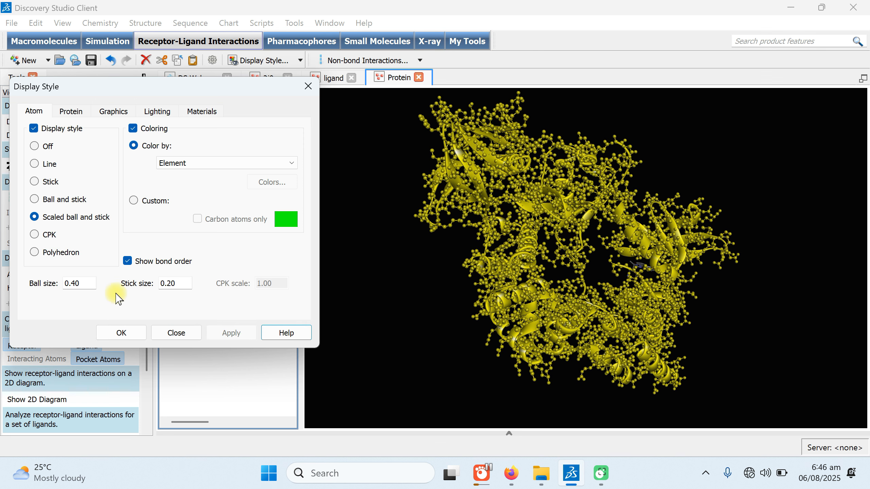
pyautogui.click(35, 252)
pyautogui.click(222, 333)
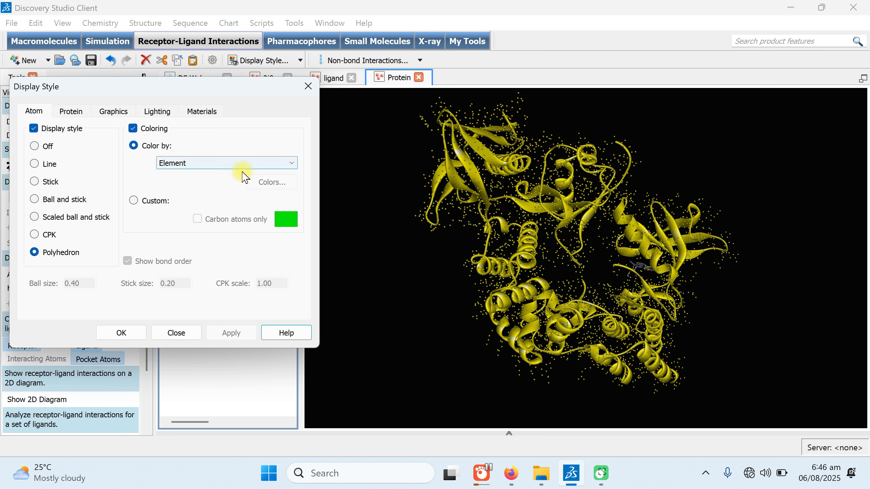
# - Review the atom coloring schemes, choose Carbons Only, and switch the atom coloring to Custom
pyautogui.click(202, 164)
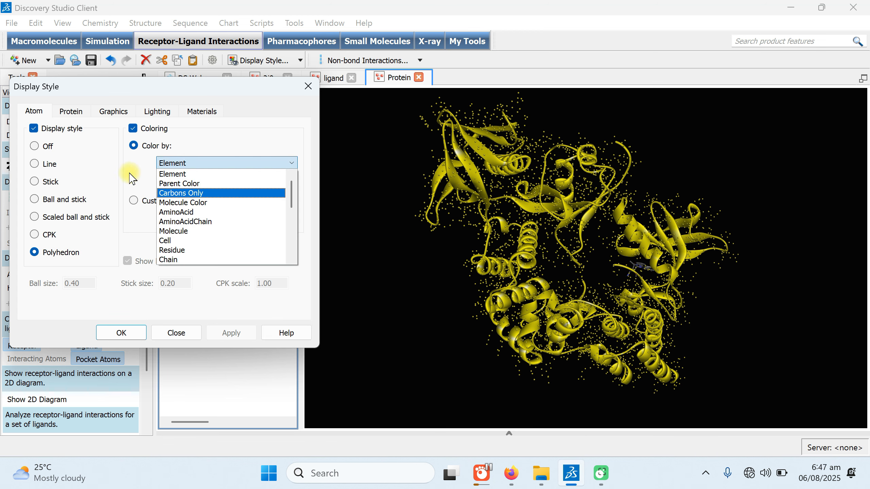
pyautogui.click(111, 150)
pyautogui.click(71, 113)
pyautogui.click(34, 112)
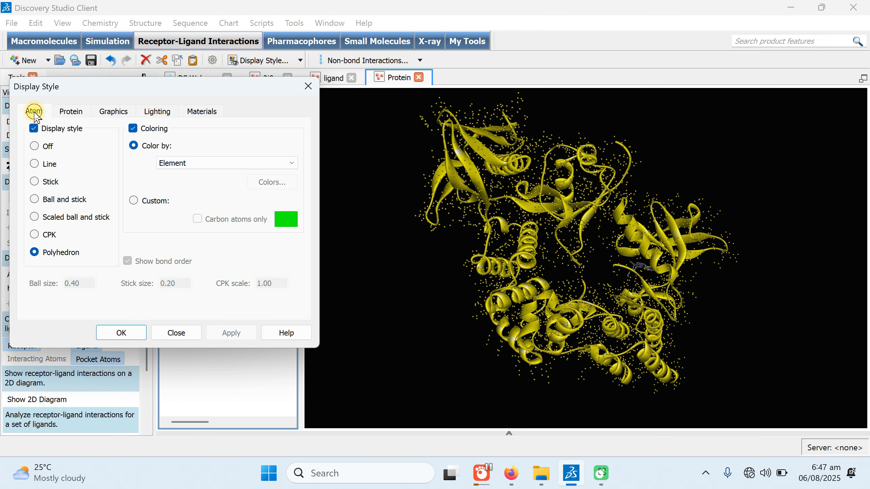
pyautogui.click(187, 164)
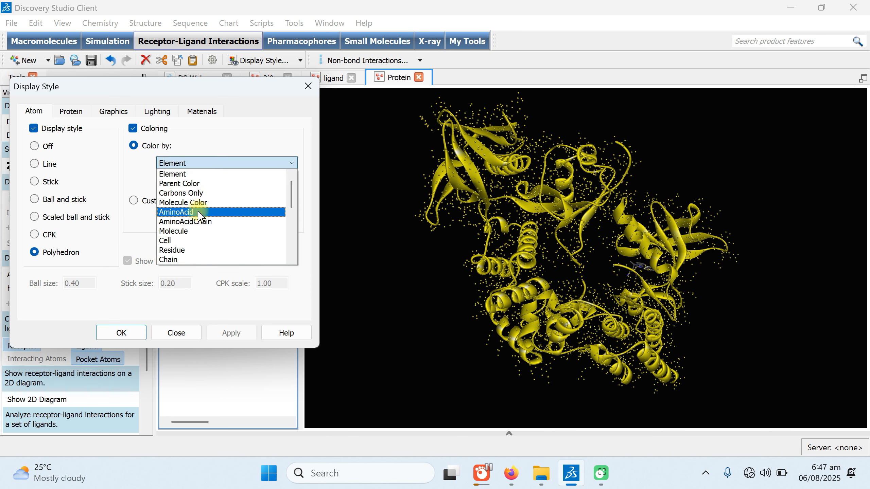
pyautogui.click(193, 193)
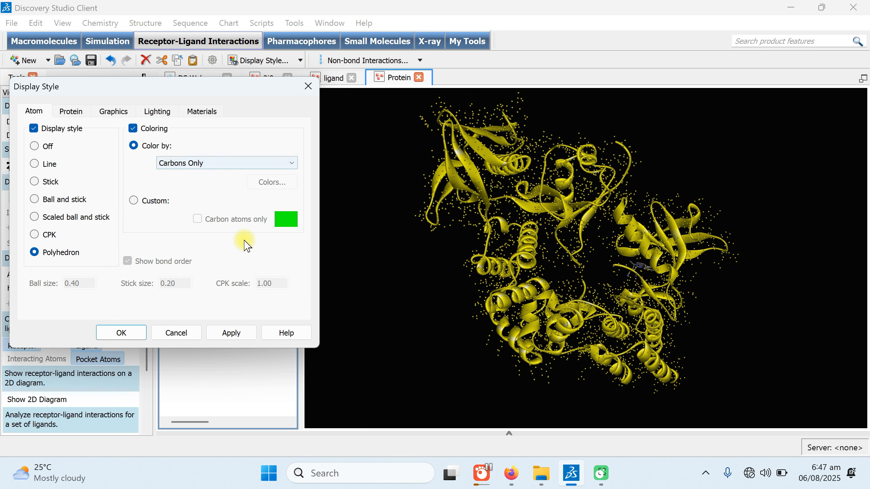
pyautogui.click(134, 201)
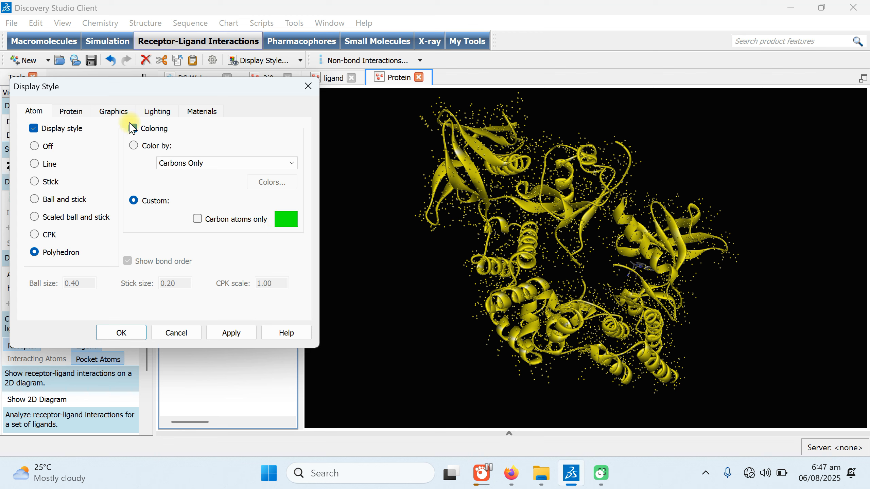
# - Set the background color of the protein view to white (#ffffff) in the graphics settings and apply it
pyautogui.click(71, 111)
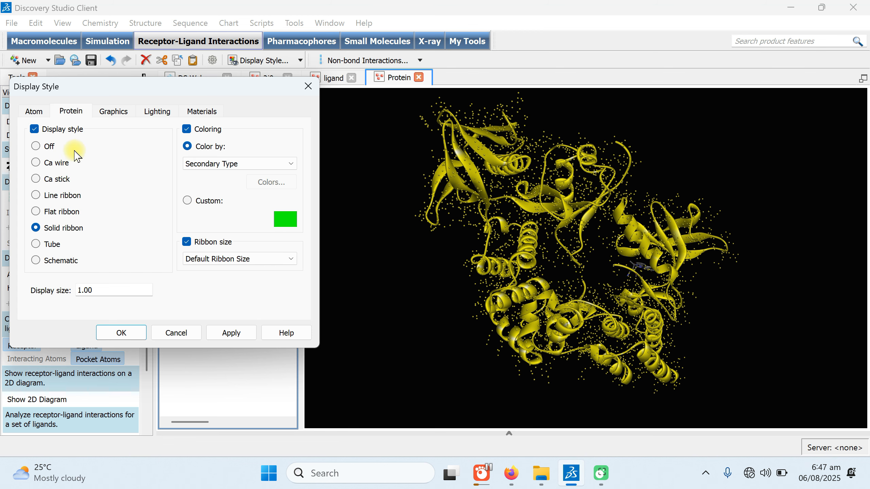
pyautogui.click(111, 112)
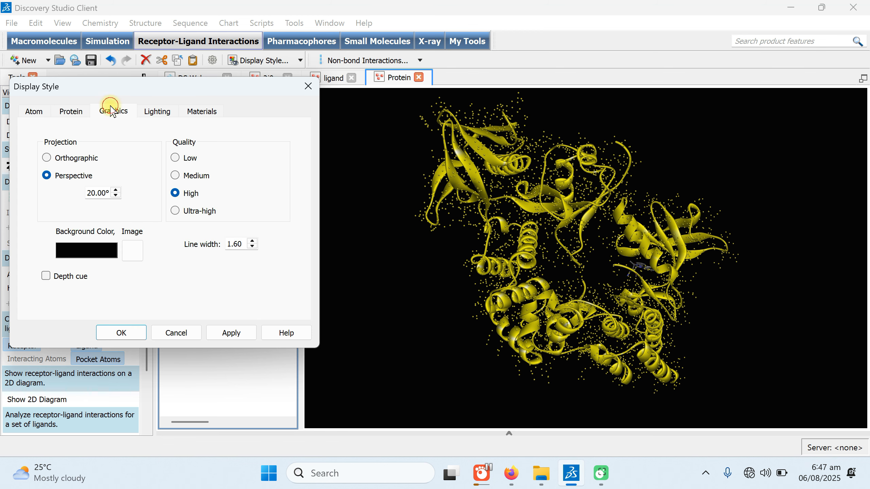
pyautogui.click(137, 257)
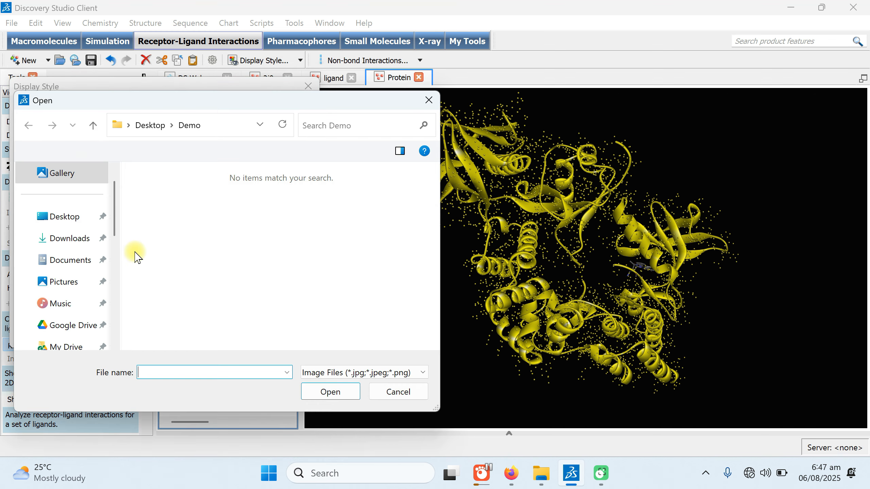
pyautogui.click(426, 96)
pyautogui.click(72, 253)
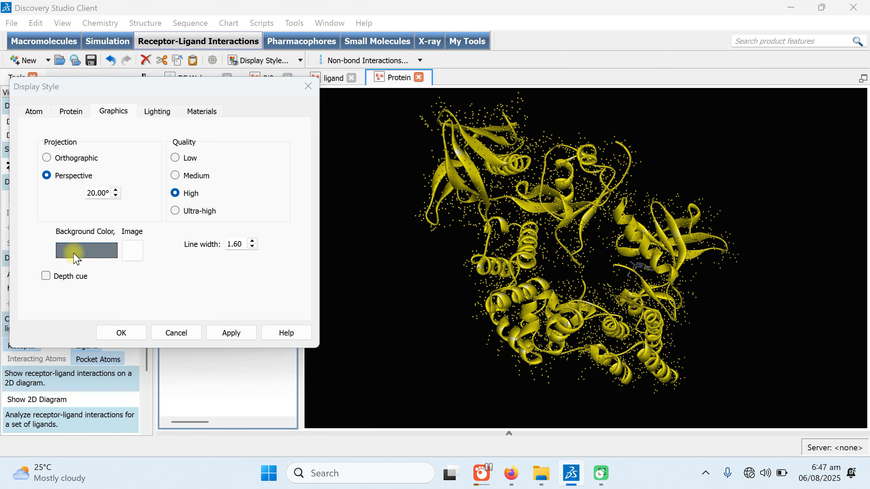
pyautogui.click(153, 201)
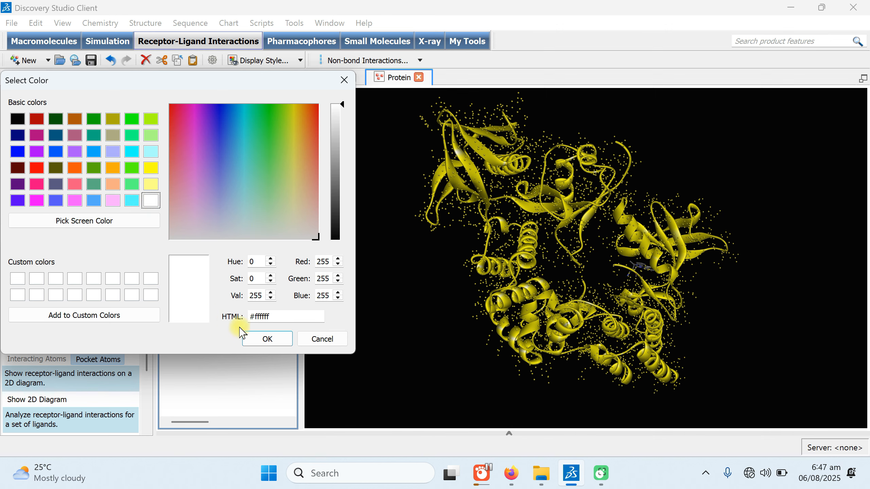
pyautogui.click(261, 337)
pyautogui.click(244, 331)
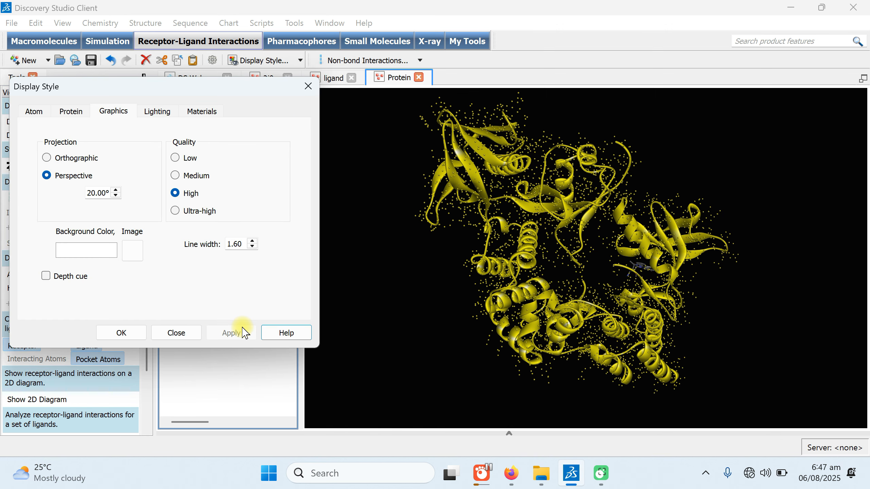
# - Change the background color of the protein view back to black (#000000) and apply it
pyautogui.click(96, 254)
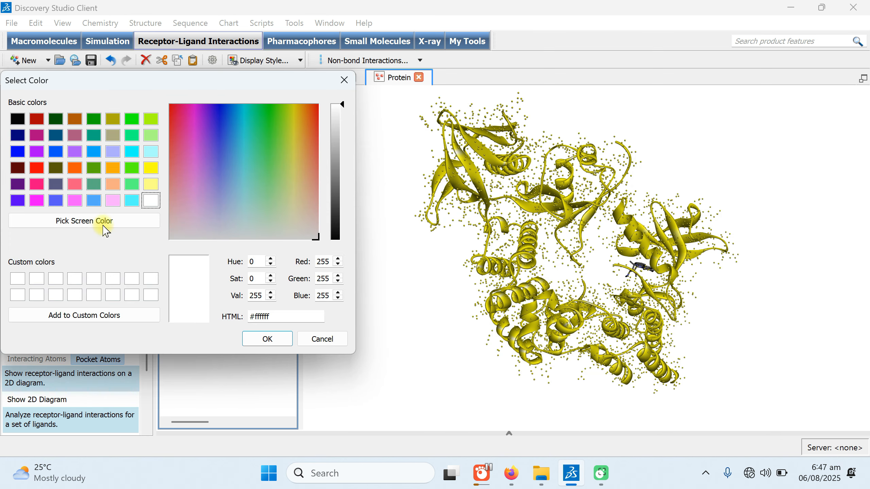
pyautogui.click(17, 120)
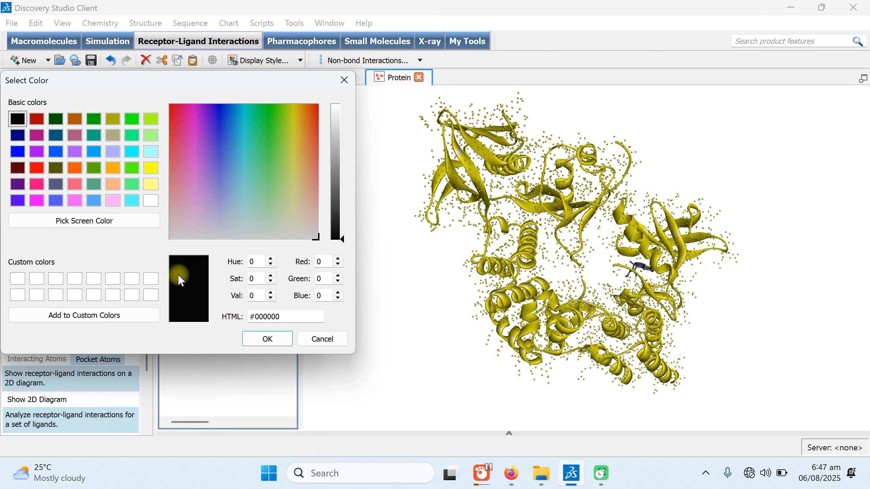
pyautogui.click(249, 339)
pyautogui.click(236, 332)
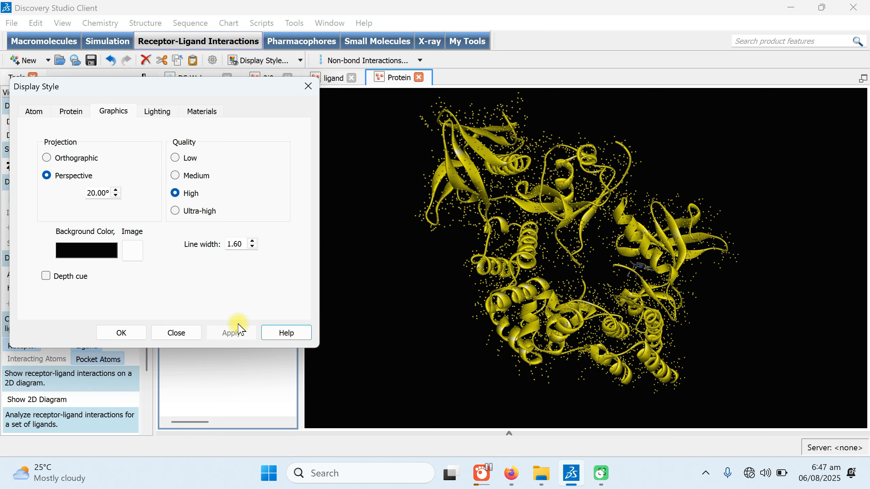
# - Set the graphics quality to Ultra-high with the Perspective projection
pyautogui.click(183, 159)
pyautogui.click(174, 211)
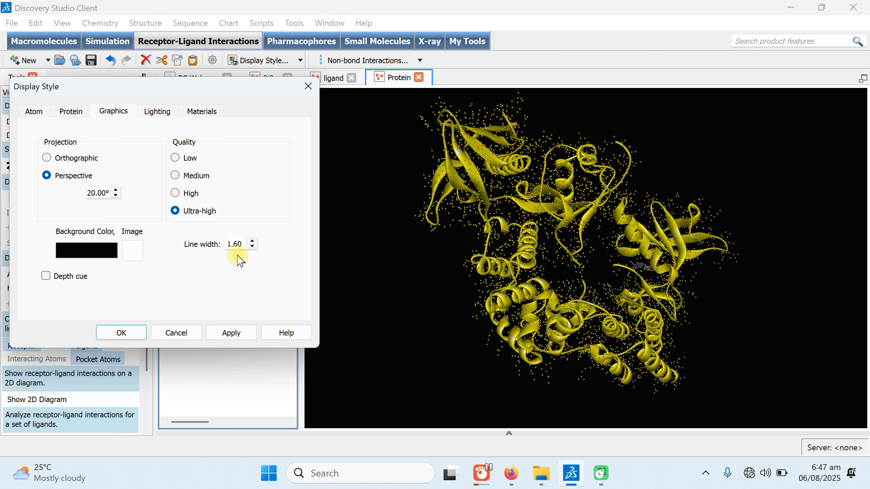
pyautogui.click(47, 176)
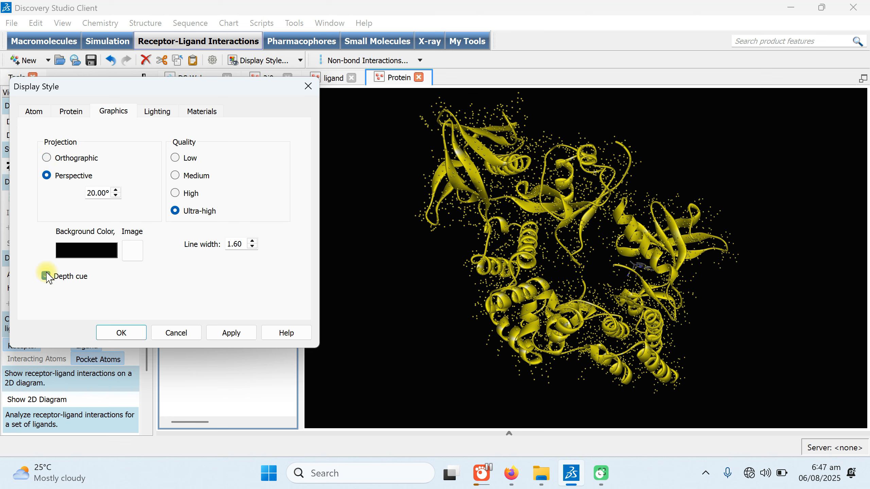
# - Turn on Light 2 in the lighting settings of the display style
pyautogui.click(156, 113)
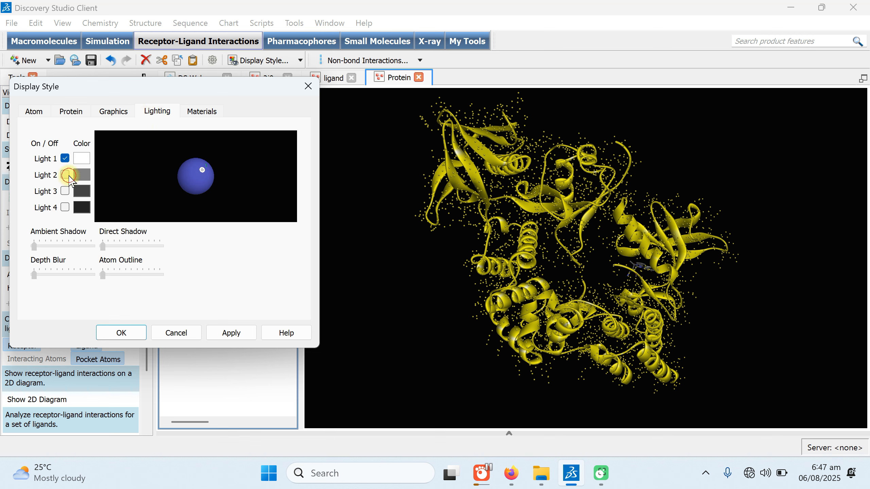
pyautogui.click(67, 175)
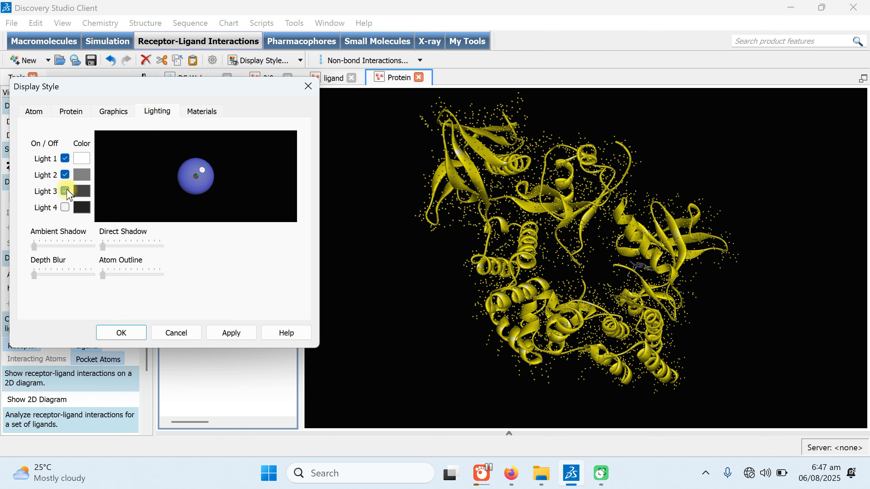
# - Apply the Light 3 lighting change and the Rubber material preset to the protein structure
pyautogui.click(229, 333)
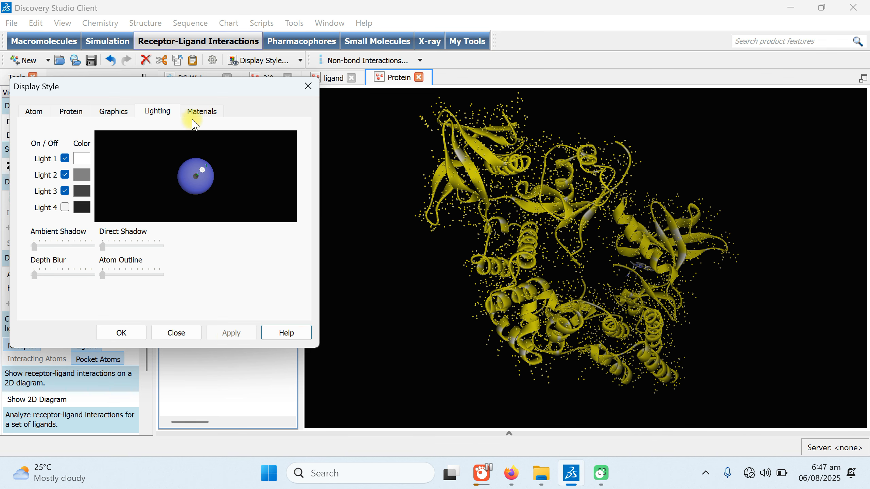
pyautogui.click(202, 111)
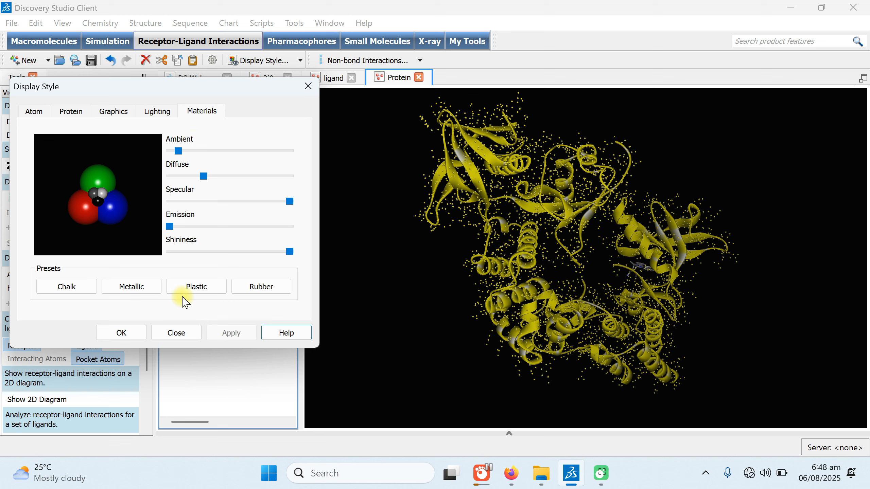
pyautogui.click(268, 290)
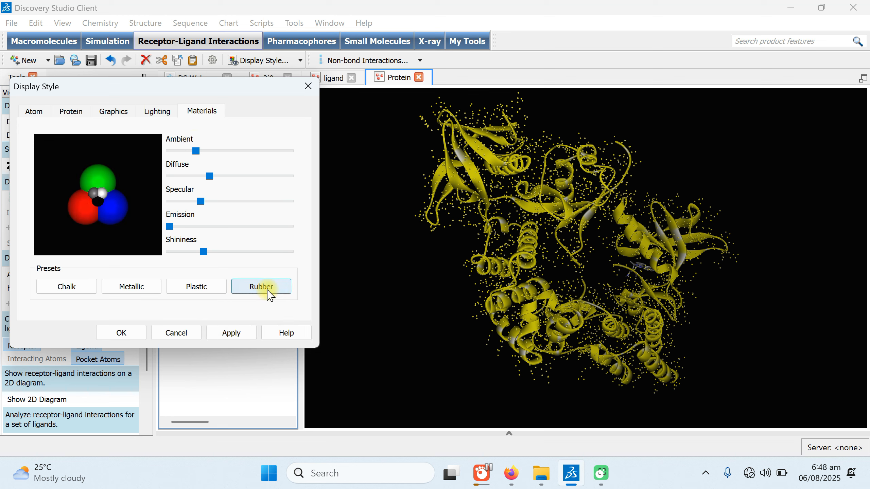
pyautogui.click(231, 334)
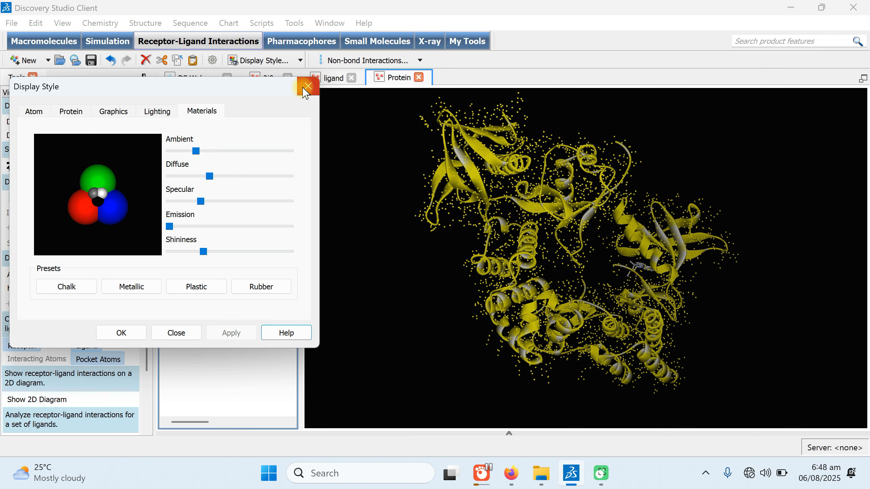
pyautogui.click(371, 237)
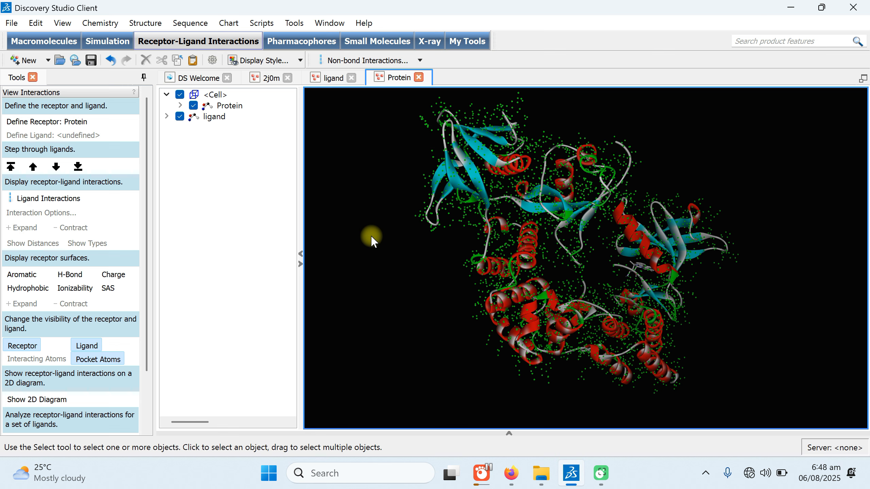
# - Collapse the hierarchy pane to enlarge the 3D view of the protein
pyautogui.click(292, 65)
pyautogui.click(288, 100)
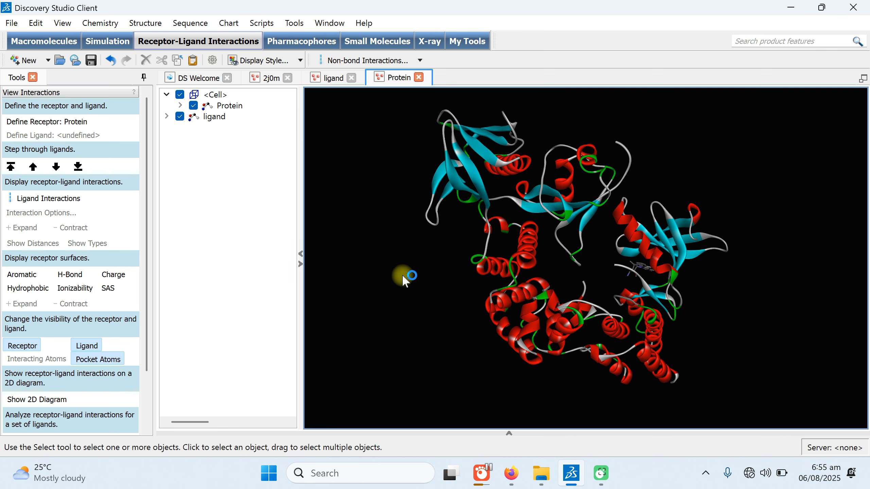
pyautogui.click(301, 256)
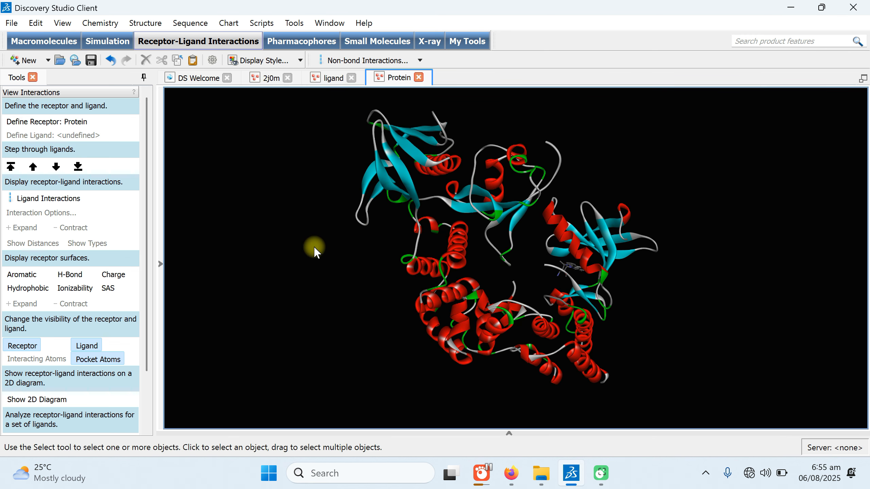
# - Set the 3D view's background color to white (#ffffff) in the display style's graphics settings
pyautogui.click(282, 62)
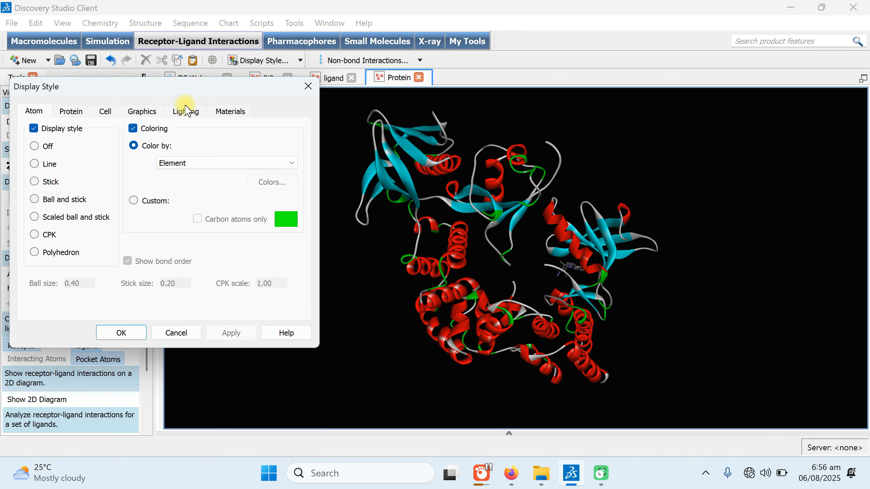
pyautogui.click(107, 112)
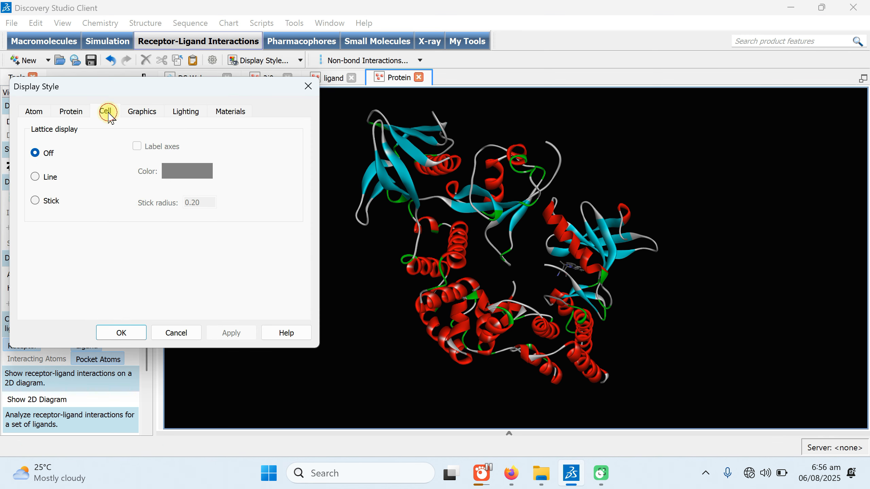
pyautogui.click(143, 113)
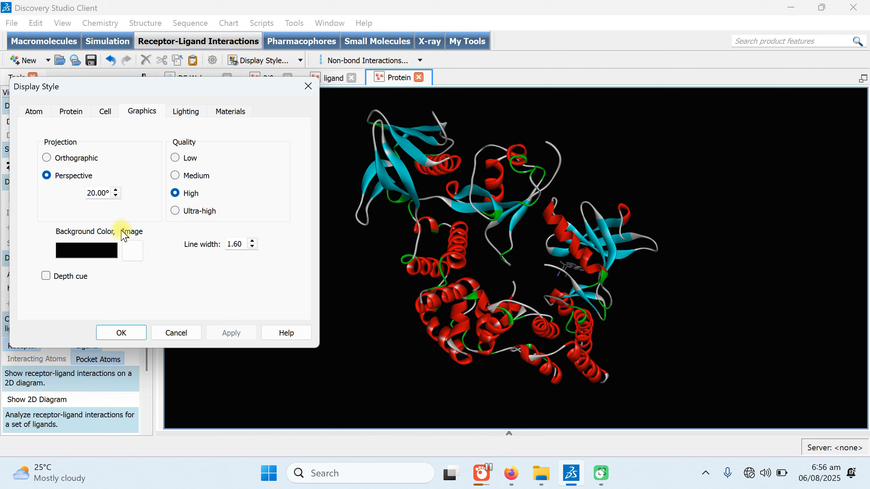
pyautogui.click(107, 249)
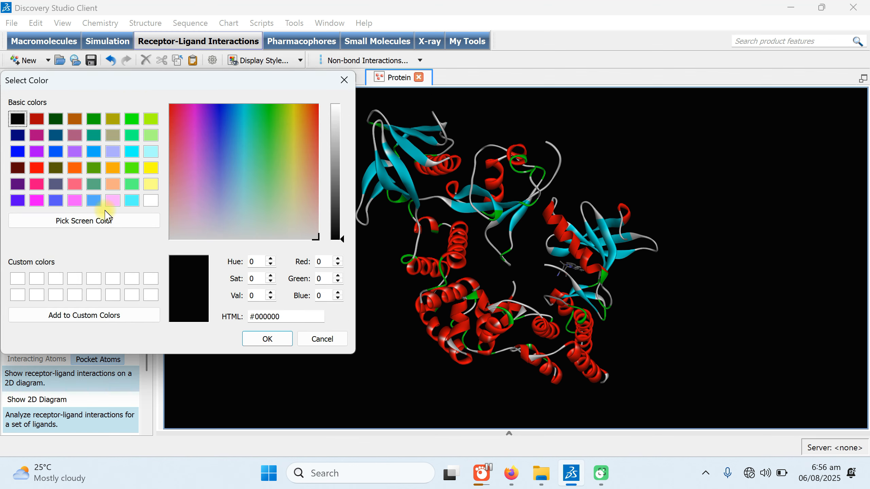
pyautogui.click(149, 202)
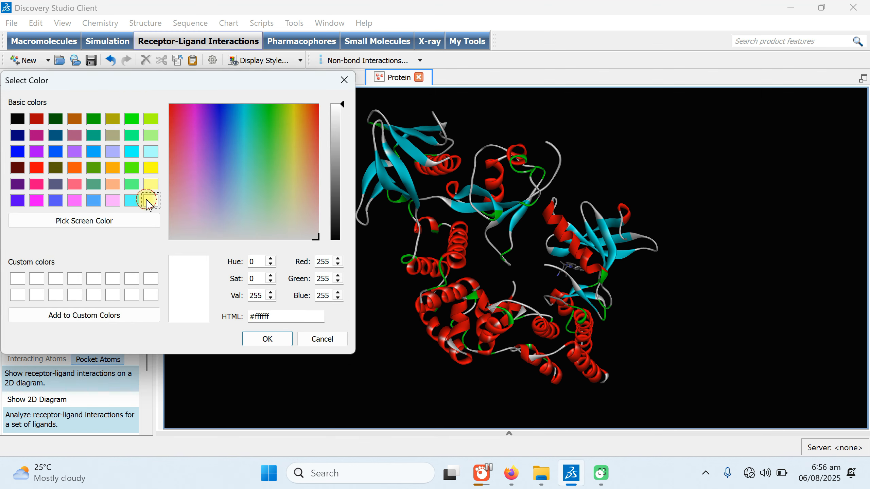
pyautogui.click(260, 339)
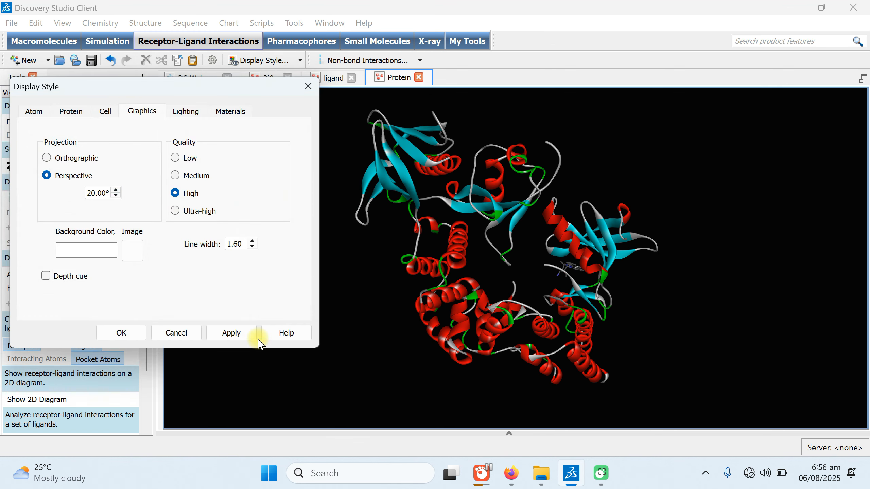
pyautogui.click(214, 334)
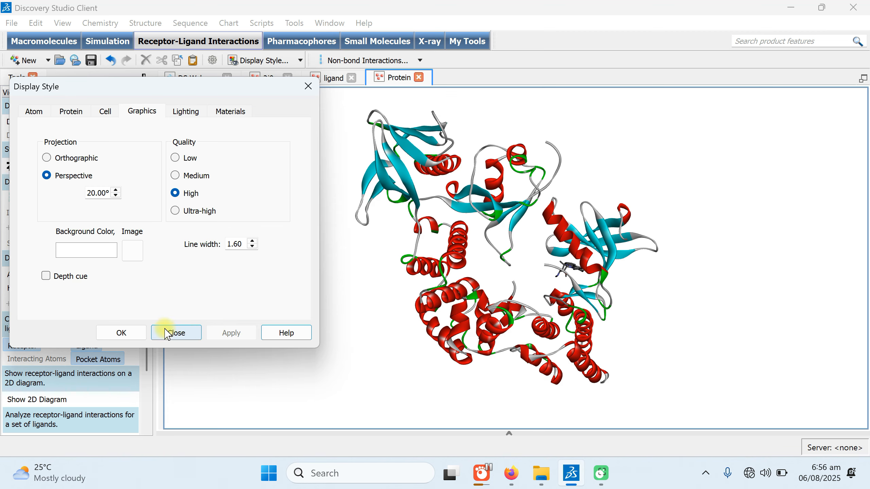
pyautogui.click(118, 332)
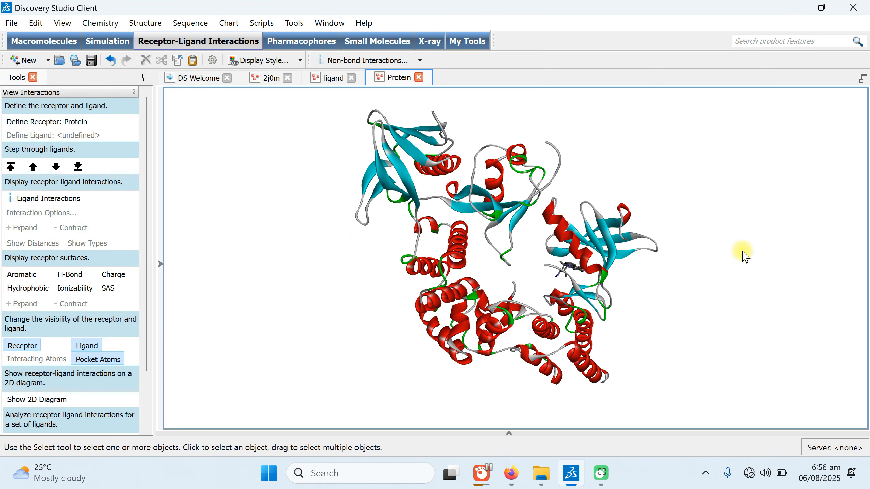
# - Select the ligand bound in the protein's binding pocket and display its ligand interactions
pyautogui.moveTo(732, 255); pyautogui.dragTo(233, 148, button='right')
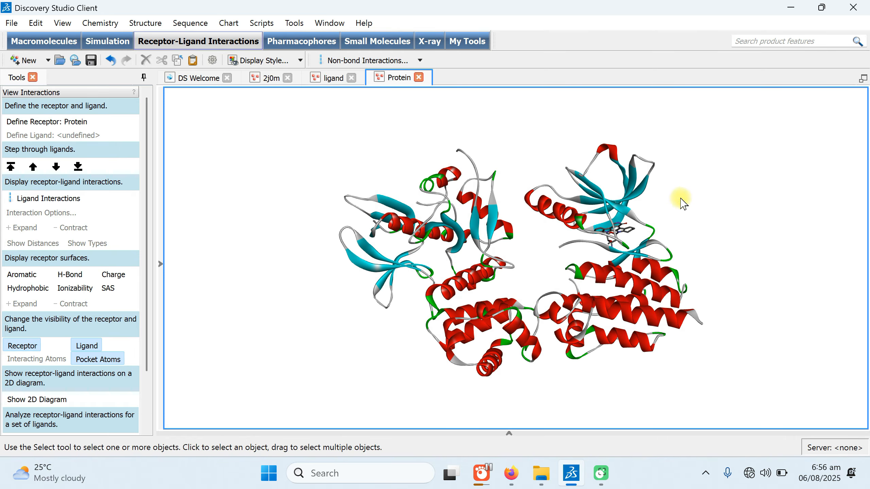
pyautogui.moveTo(680, 198)
pyautogui.mouseDown()
pyautogui.moveTo(616, 274)
pyautogui.moveTo(665, 216)
pyautogui.moveTo(579, 262)
pyautogui.moveTo(791, 249)
pyautogui.moveTo(664, 259)
pyautogui.mouseUp()
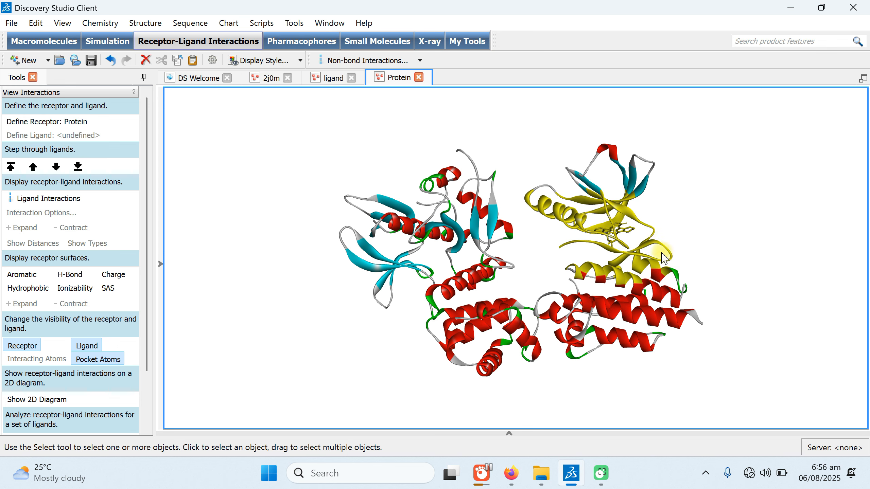
pyautogui.click(630, 233)
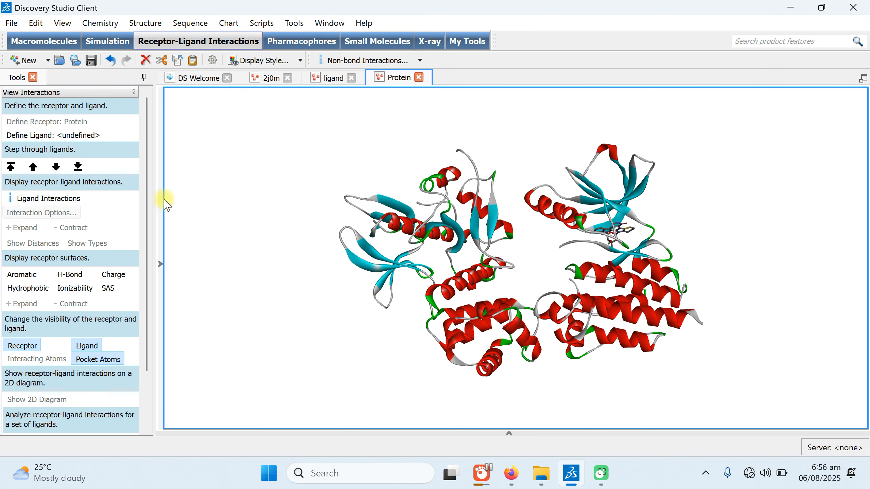
pyautogui.click(59, 204)
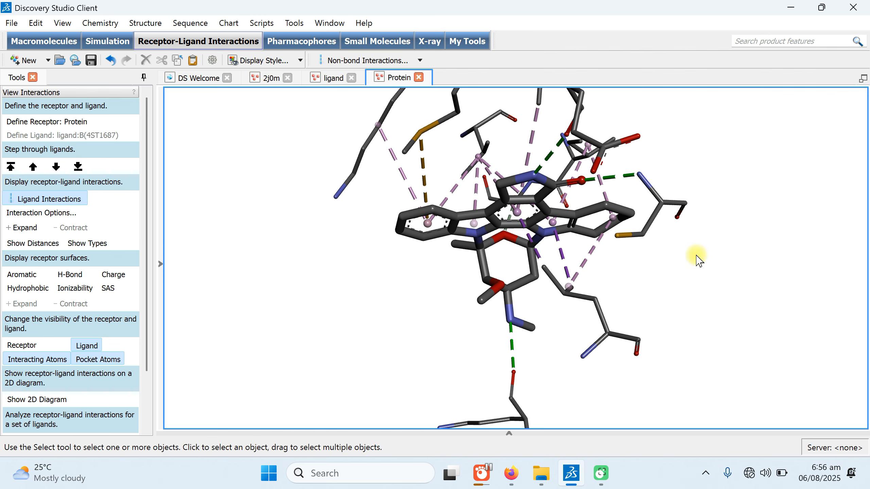
# - Start adding labels to the ligand interaction view, with AminoAcid as the labelled object
pyautogui.moveTo(716, 283); pyautogui.dragTo(590, 352, button='right')
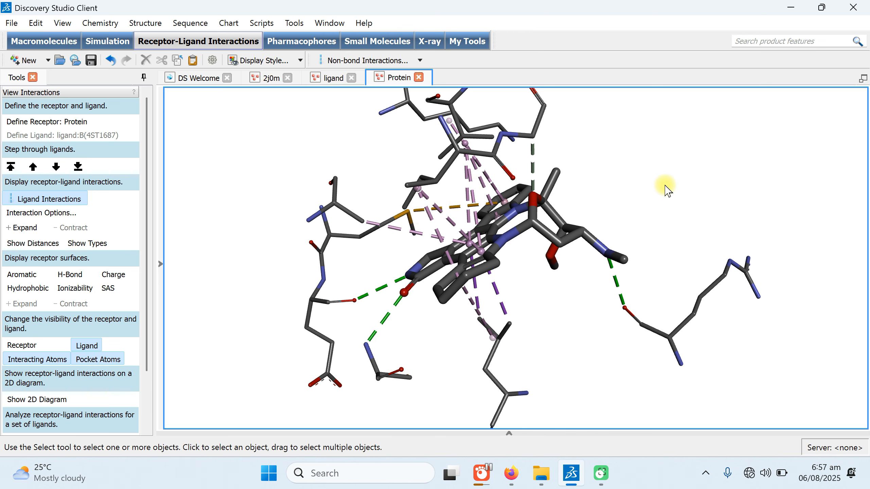
pyautogui.scroll(-3, 679, 199)
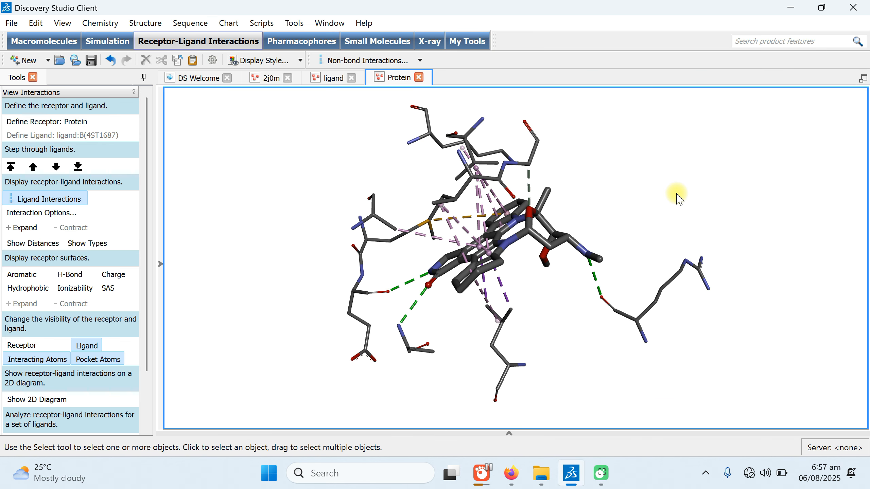
pyautogui.rightClick(279, 185)
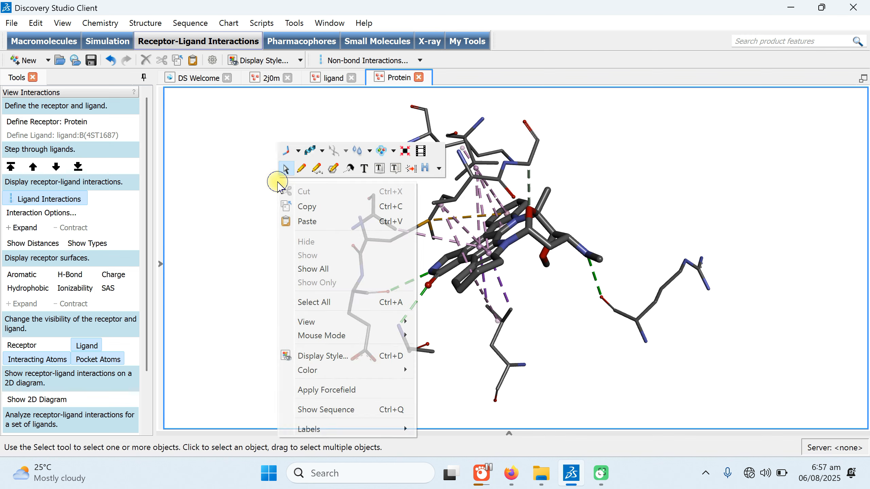
pyautogui.click(214, 152)
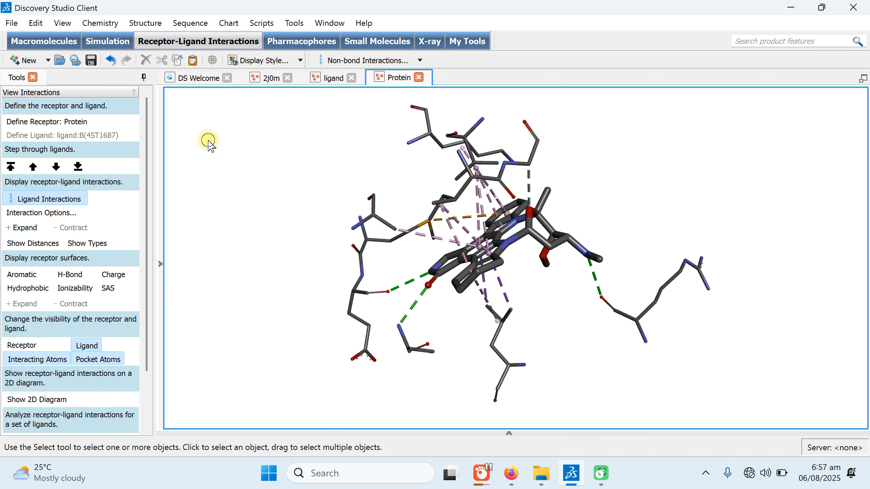
pyautogui.rightClick(211, 146)
pyautogui.moveTo(247, 387)
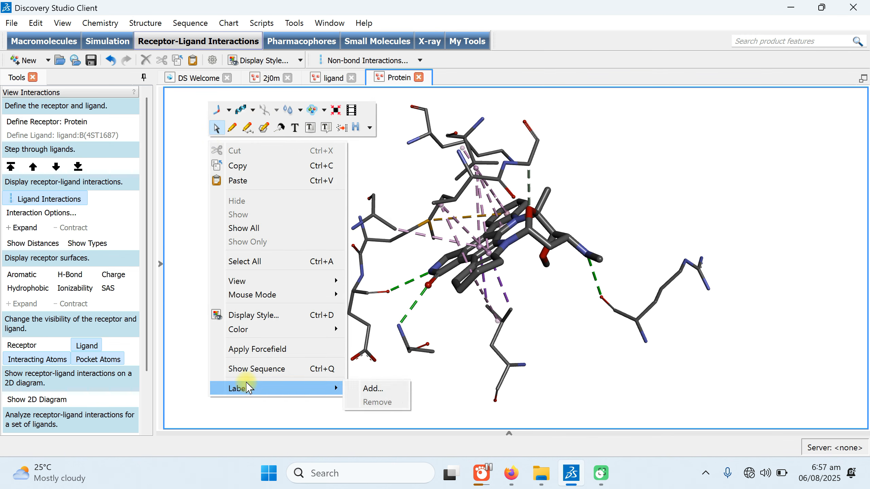
pyautogui.click(382, 391)
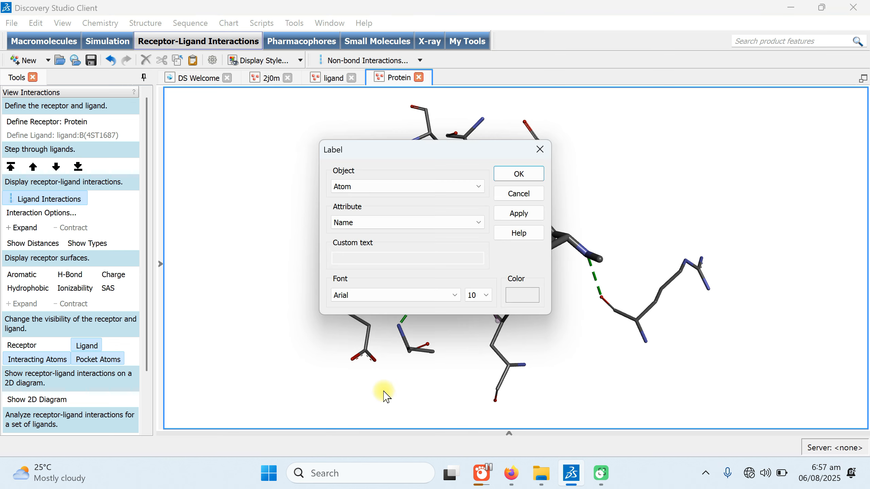
pyautogui.moveTo(401, 153); pyautogui.dragTo(161, 131)
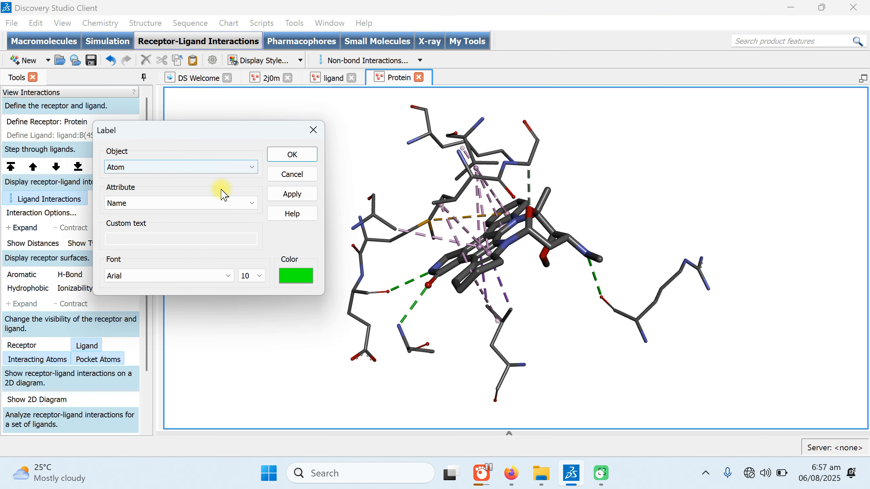
pyautogui.click(143, 173)
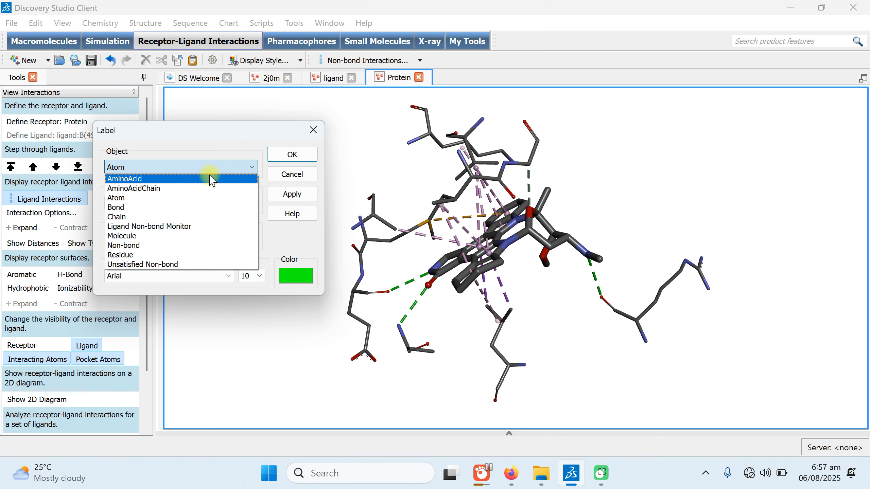
pyautogui.click(167, 179)
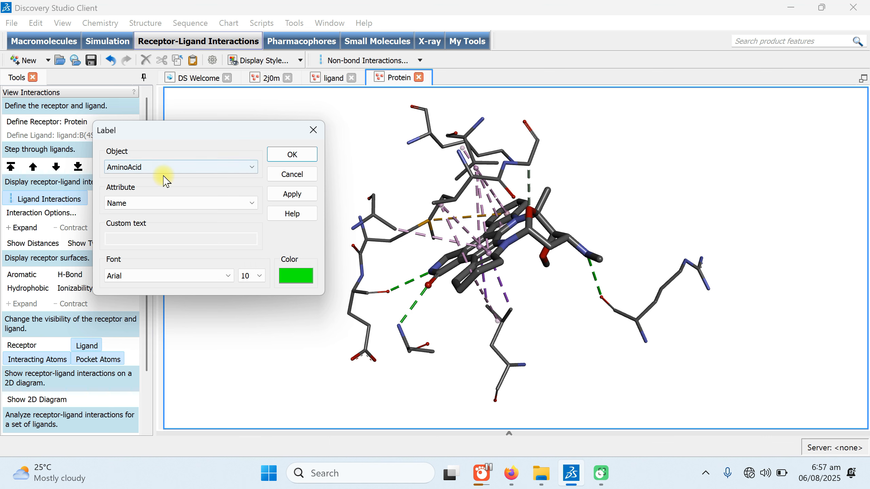
# - Set the label attribute to 3-Letter & ID# and apply the labels to the interacting amino acids
pyautogui.click(167, 207)
pyautogui.scroll(1, 172, 280)
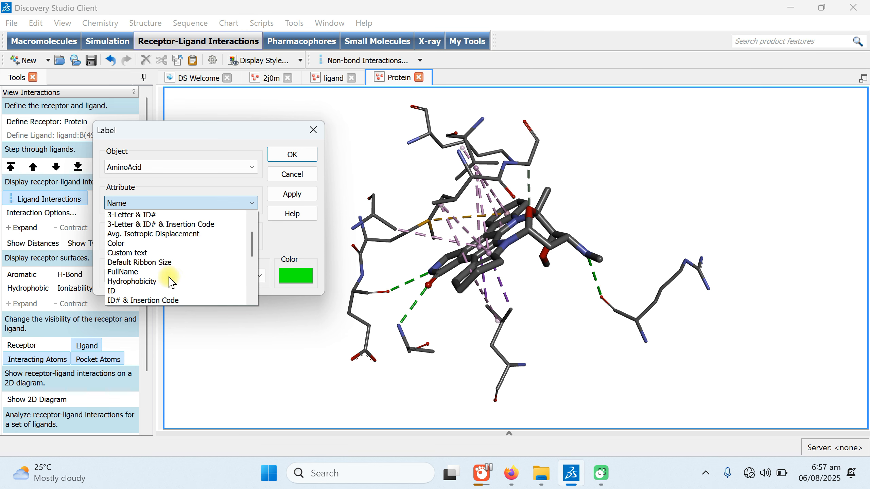
pyautogui.scroll(-4, 172, 282)
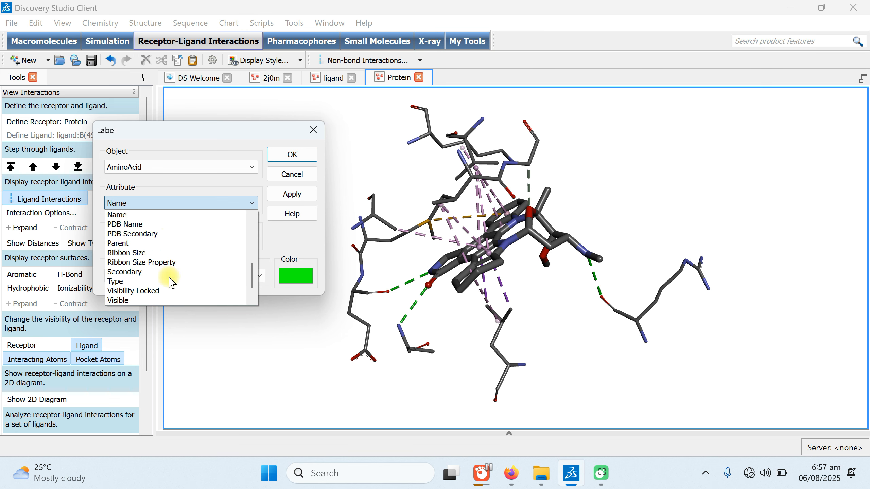
pyautogui.scroll(2, 172, 283)
pyautogui.scroll(-3, 172, 282)
pyautogui.scroll(4, 172, 283)
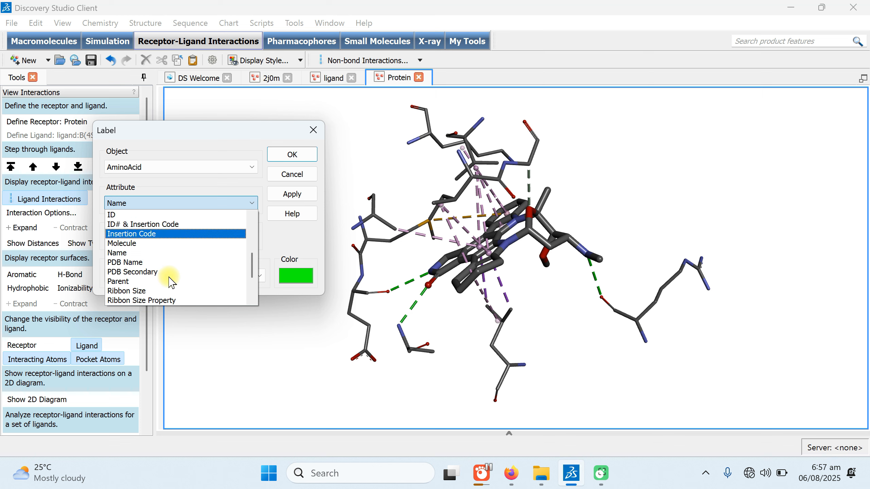
pyautogui.scroll(1, 172, 282)
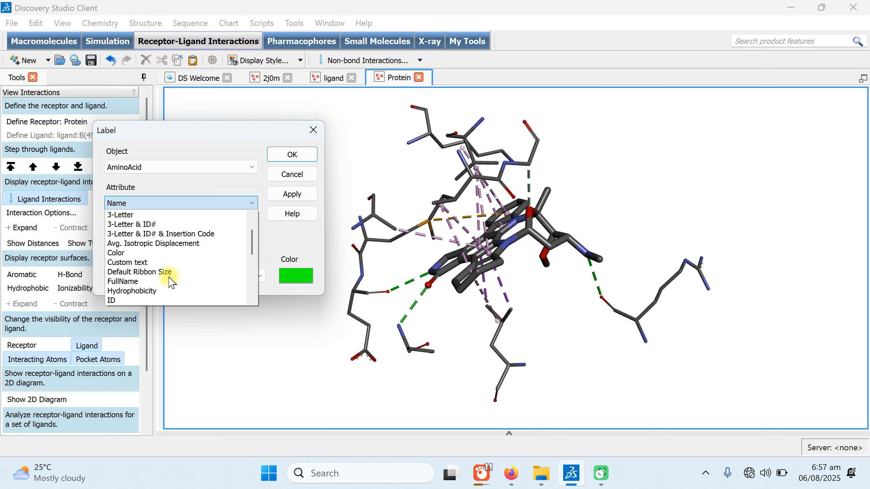
pyautogui.click(146, 225)
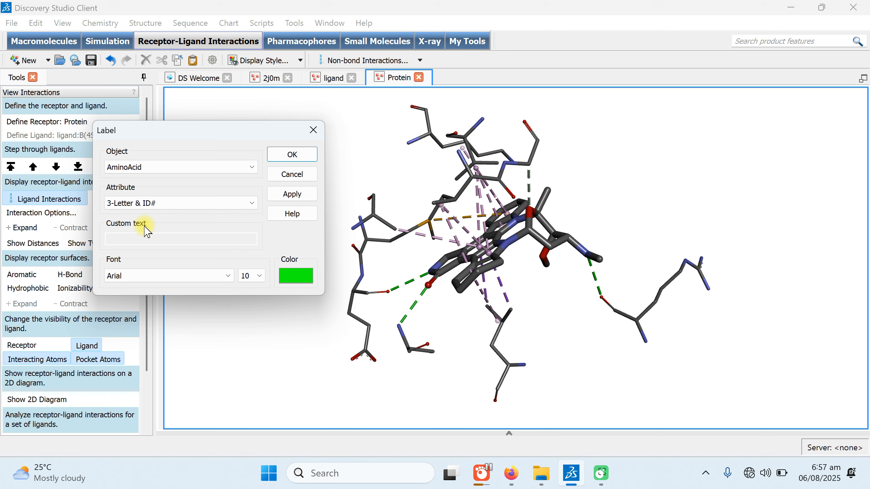
pyautogui.click(639, 205)
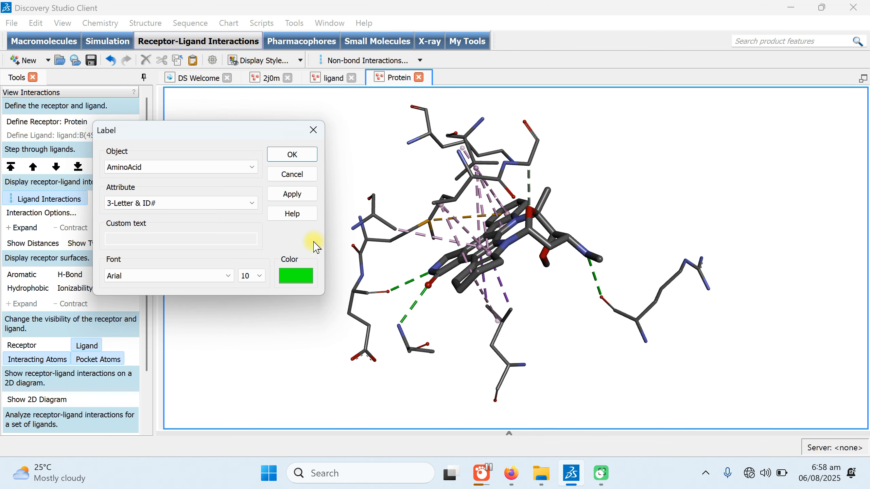
pyautogui.click(287, 194)
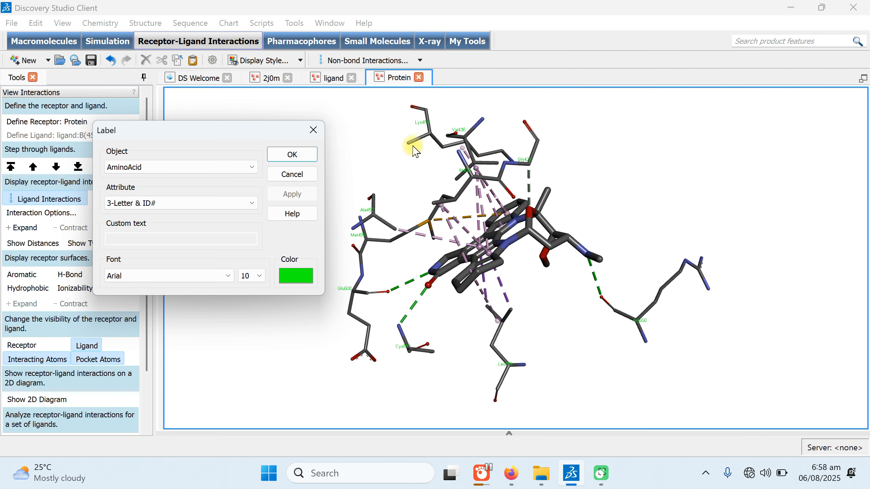
# - Set the color of the amino acid labels to dark red (#aa0000) and apply it
pyautogui.click(287, 277)
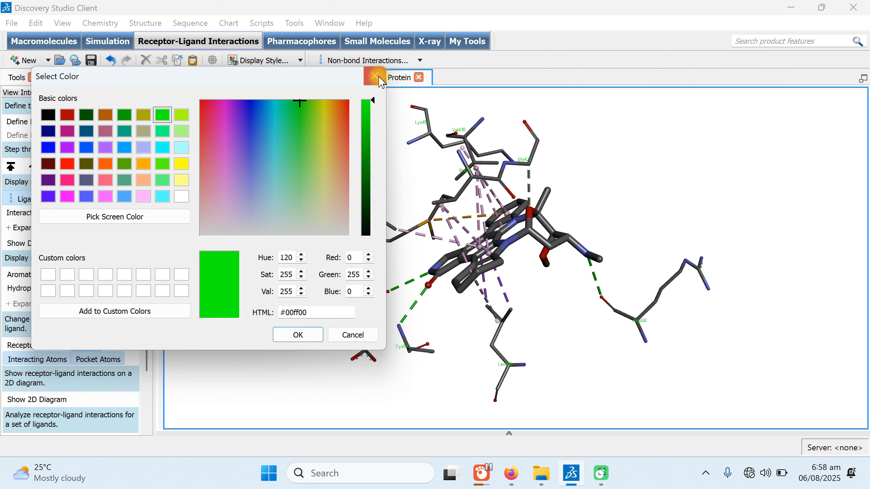
pyautogui.click(376, 76)
pyautogui.click(298, 277)
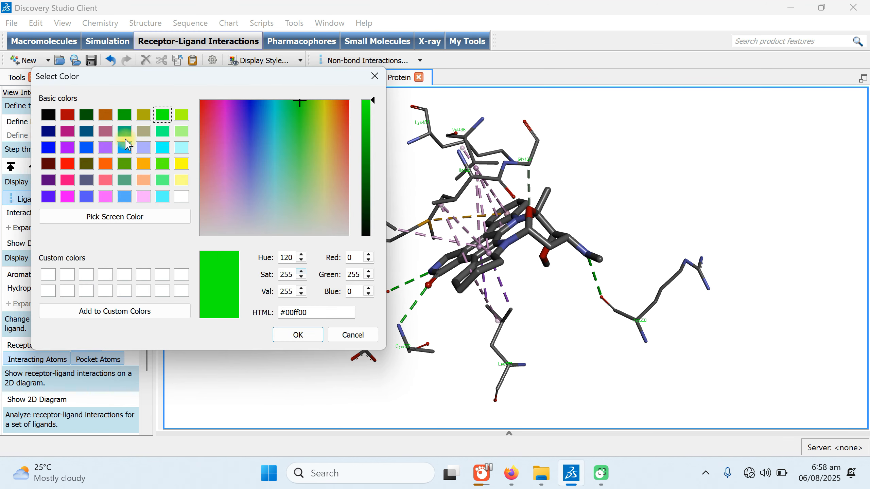
pyautogui.click(67, 116)
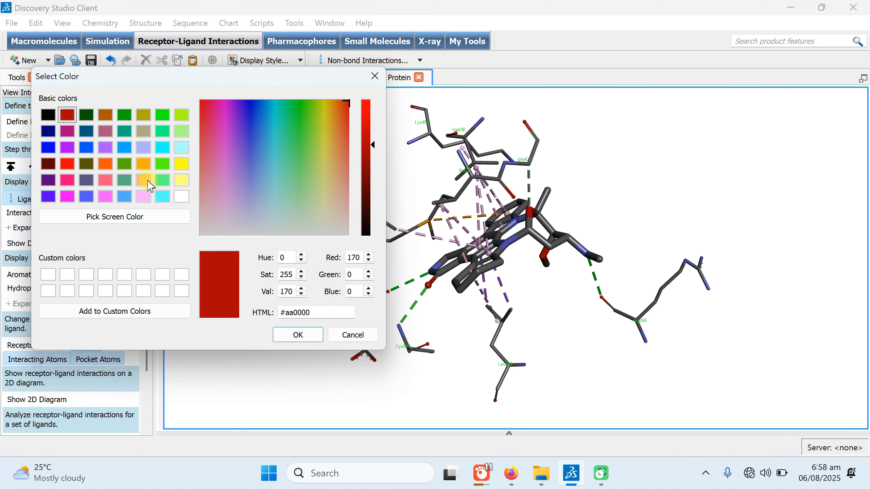
pyautogui.click(290, 335)
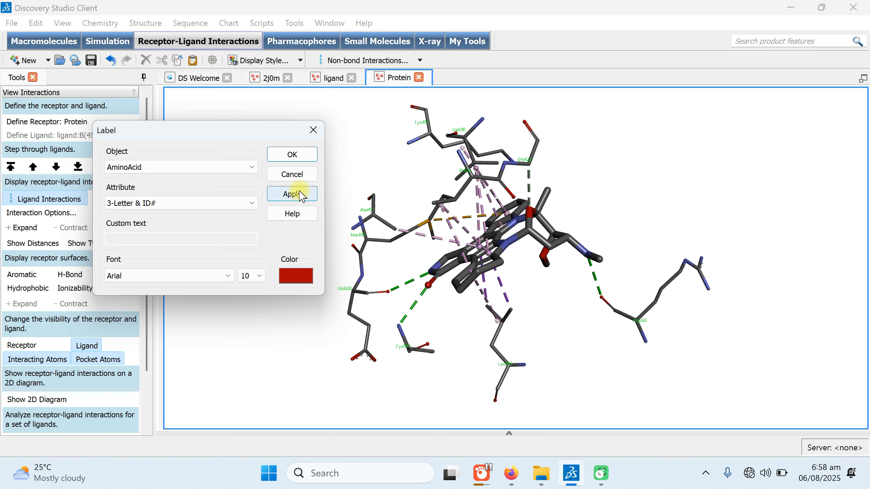
pyautogui.click(298, 194)
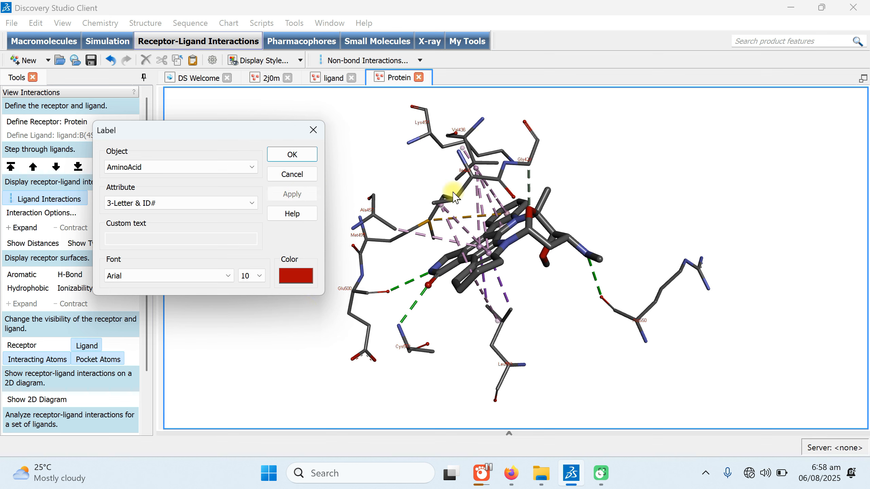
# - Set the font size of the amino acid labels to 14 and apply it
pyautogui.click(260, 276)
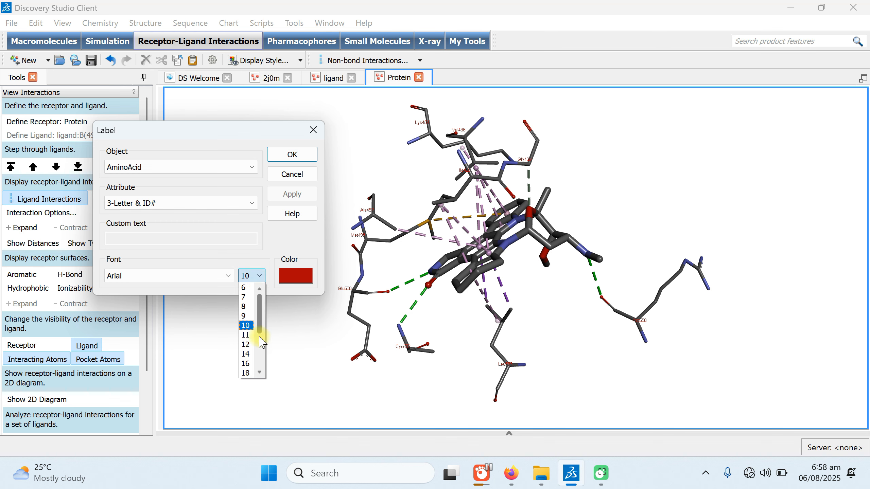
pyautogui.click(251, 355)
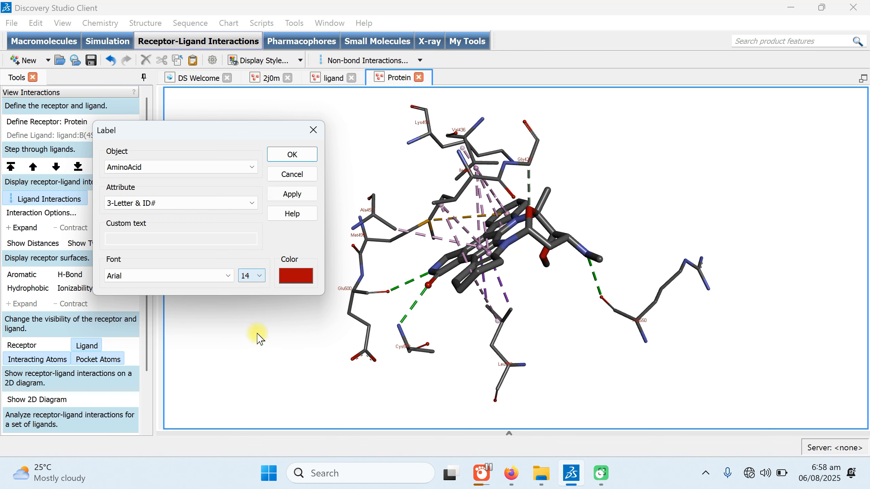
pyautogui.click(299, 194)
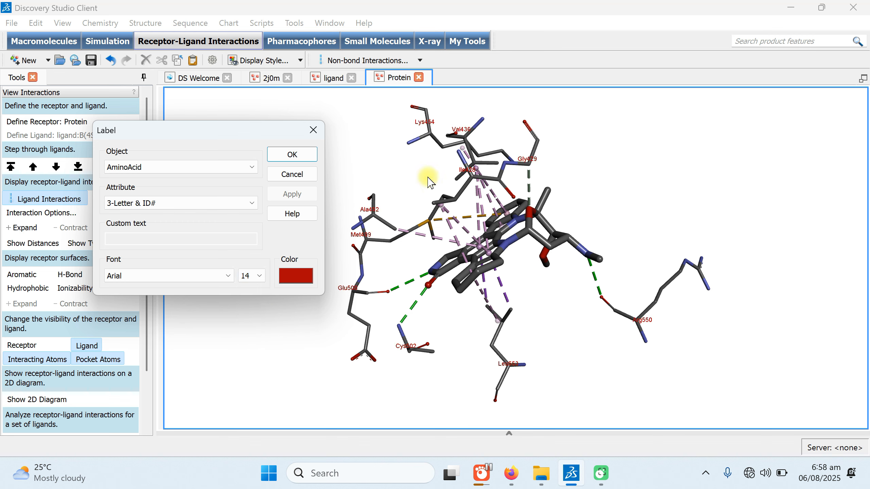
# - Enlarge the amino acid labels to font size 18, keeping the Arial font, and finish the label settings
pyautogui.click(259, 276)
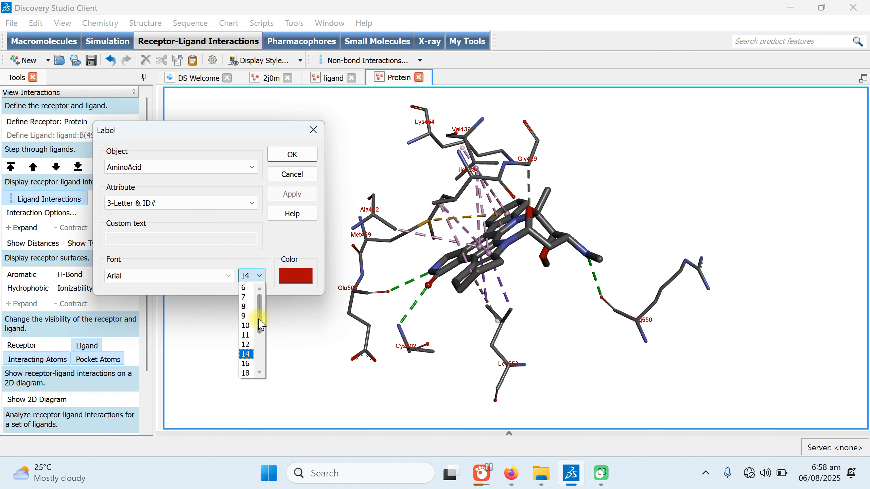
pyautogui.click(247, 374)
pyautogui.click(295, 195)
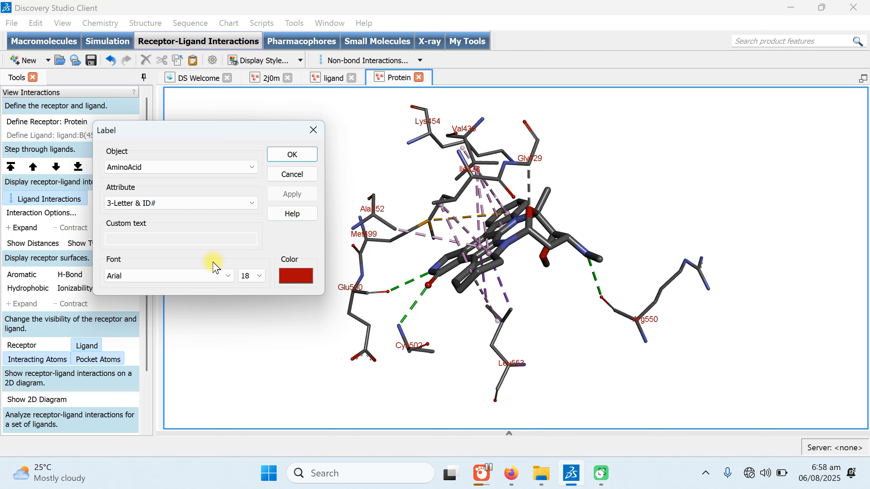
pyautogui.click(205, 277)
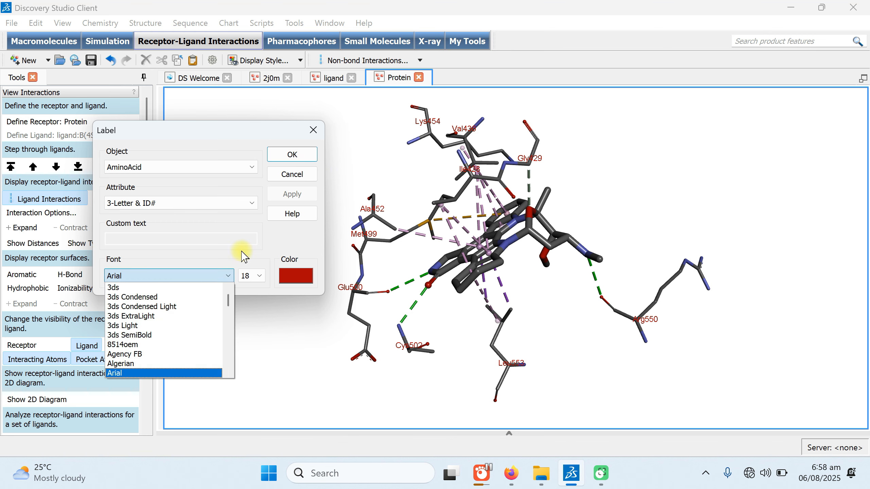
pyautogui.click(294, 157)
pyautogui.click(294, 158)
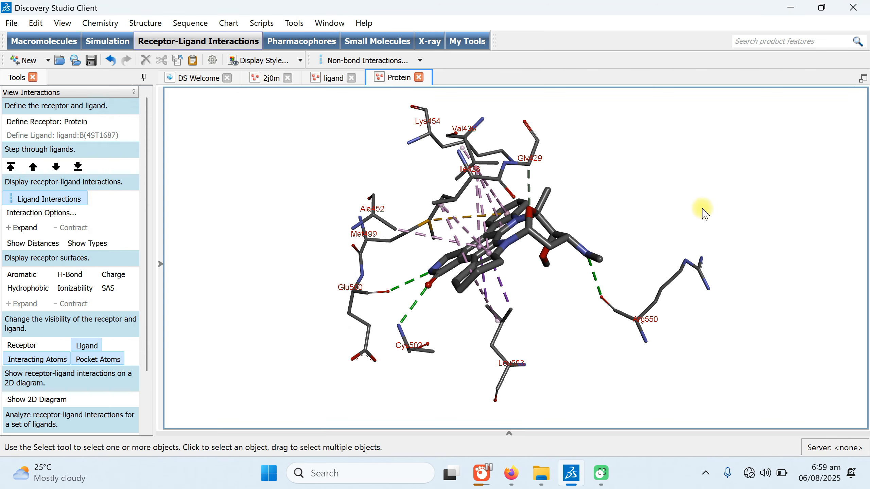
# - Examine the labelled residues and their interactions with the ligand from several angles and at close range
pyautogui.moveTo(633, 218); pyautogui.dragTo(559, 320, button='right')
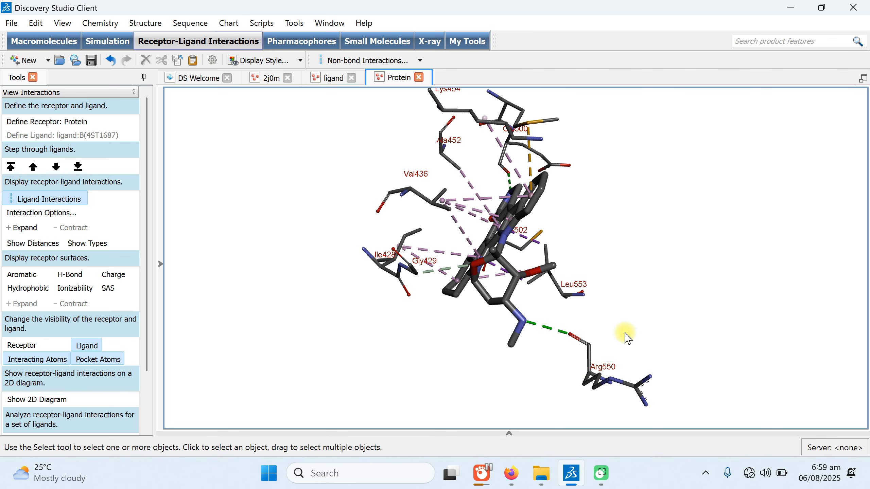
pyautogui.scroll(5, 629, 318)
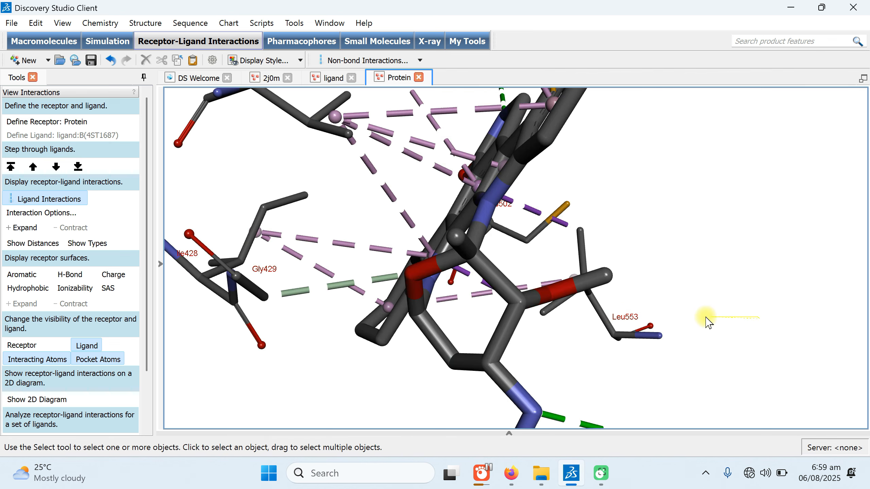
pyautogui.moveTo(716, 284); pyautogui.dragTo(648, 327, button='middle')
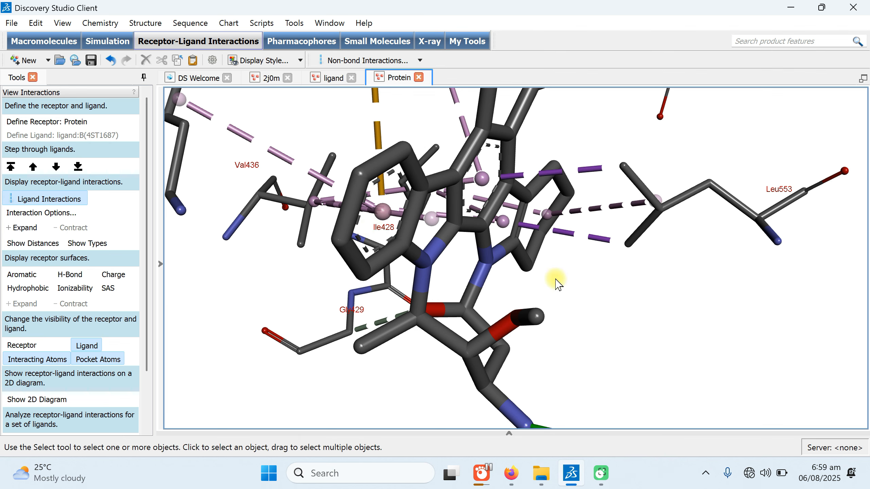
pyautogui.scroll(2, 555, 279)
pyautogui.scroll(-5, 556, 281)
pyautogui.scroll(-2, 556, 281)
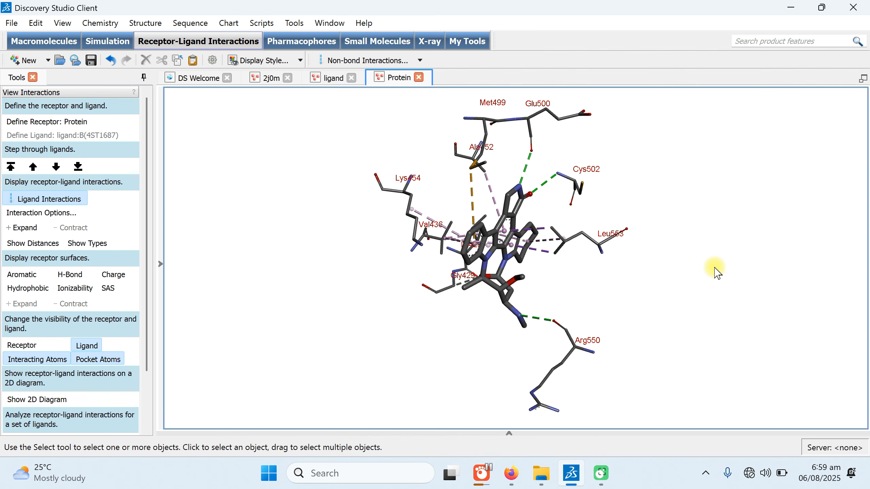
pyautogui.moveTo(717, 272); pyautogui.dragTo(450, 258, button='right')
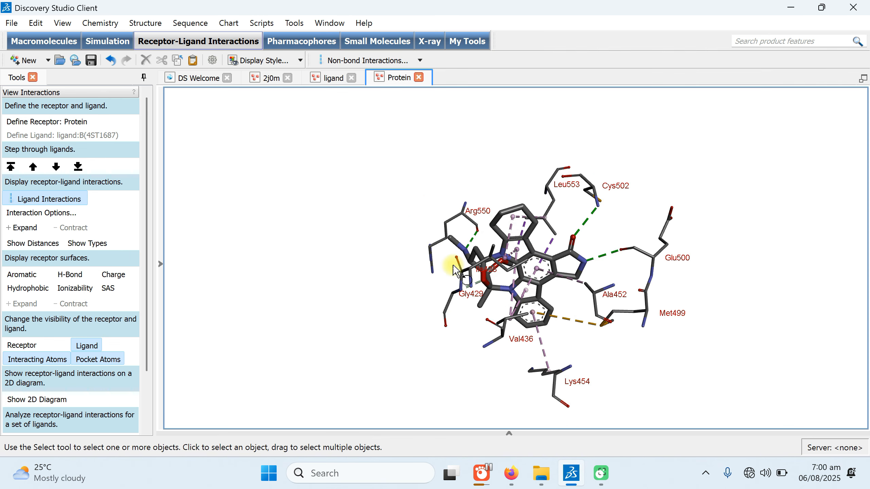
pyautogui.scroll(5, 336, 297)
pyautogui.scroll(-1, 336, 297)
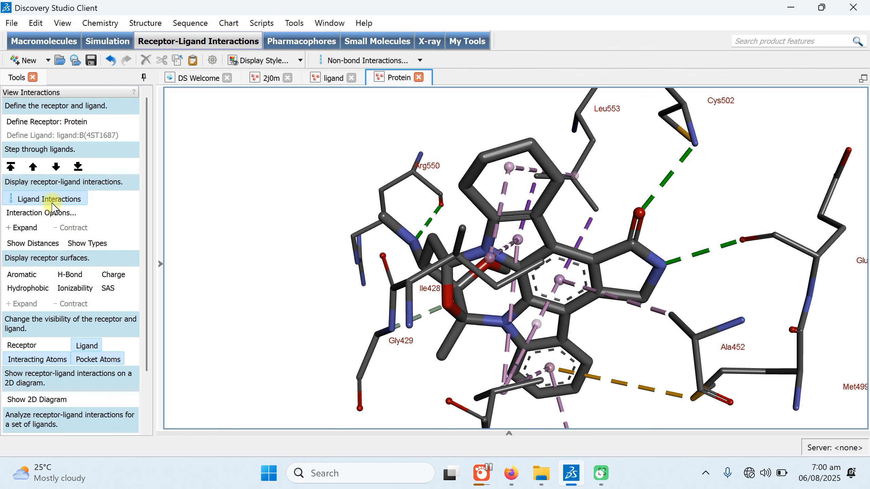
# - Show the distances of the ligand interactions and inspect them around the ligand
pyautogui.click(22, 245)
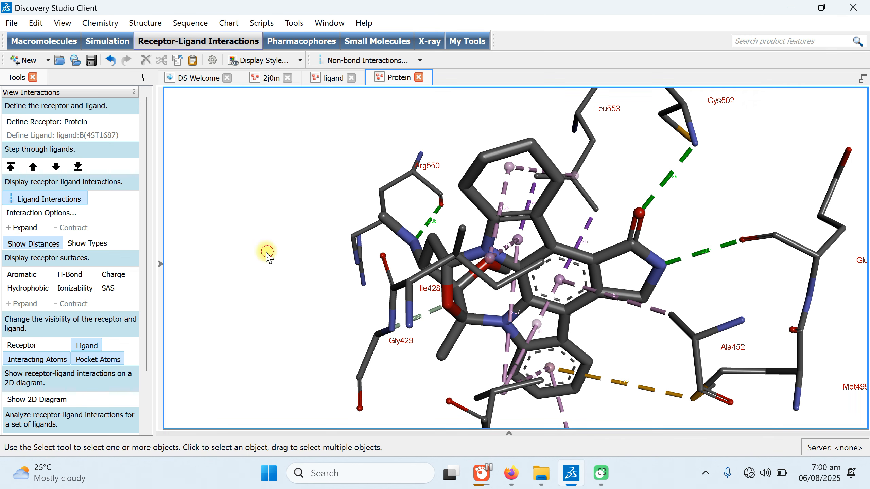
pyautogui.scroll(5, 720, 227)
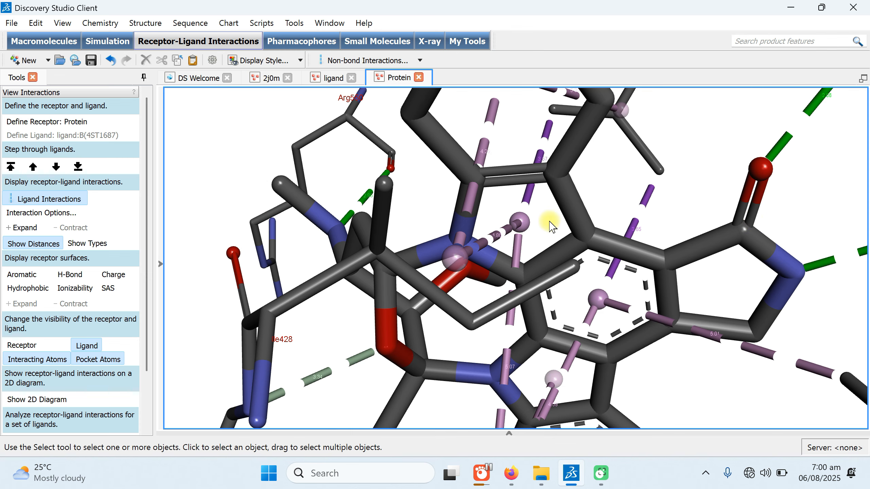
pyautogui.moveTo(835, 186)
pyautogui.mouseDown(button='right')
pyautogui.moveTo(783, 203)
pyautogui.moveTo(766, 220)
pyautogui.moveTo(732, 204)
pyautogui.moveTo(742, 209)
pyautogui.mouseUp(button='right')
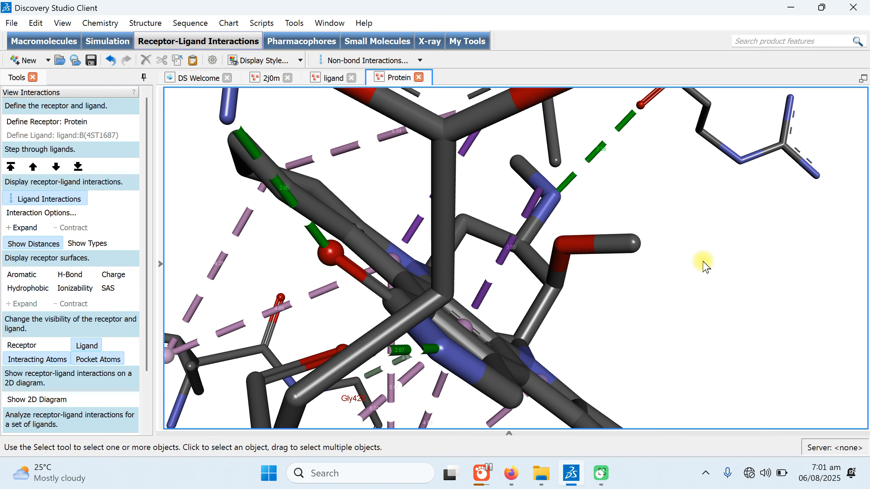
pyautogui.click(746, 284)
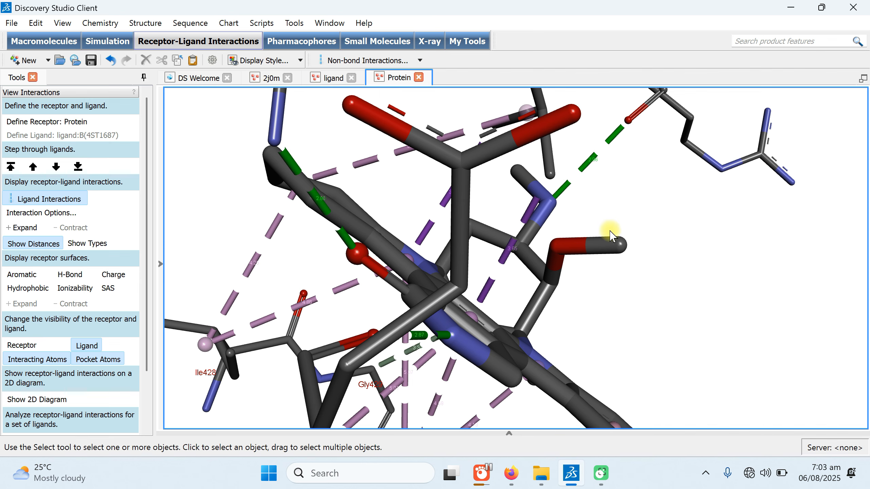
pyautogui.scroll(-10, 651, 241)
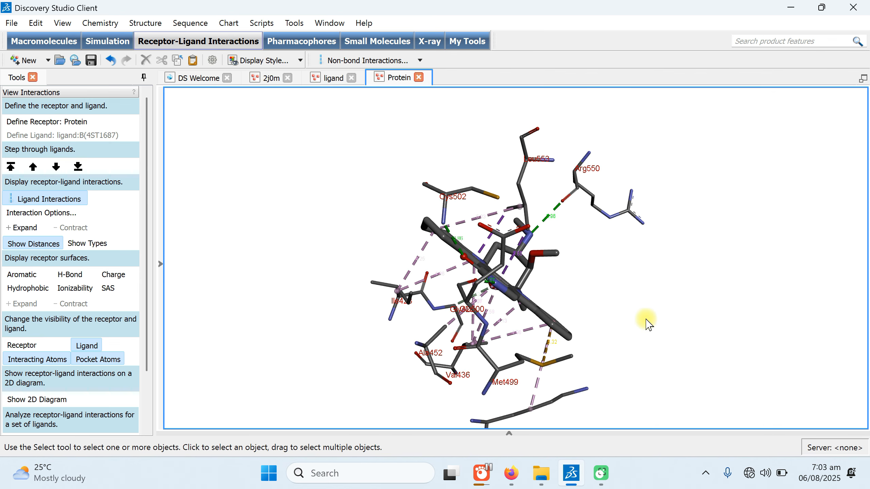
pyautogui.moveTo(645, 321); pyautogui.dragTo(562, 179, button='right')
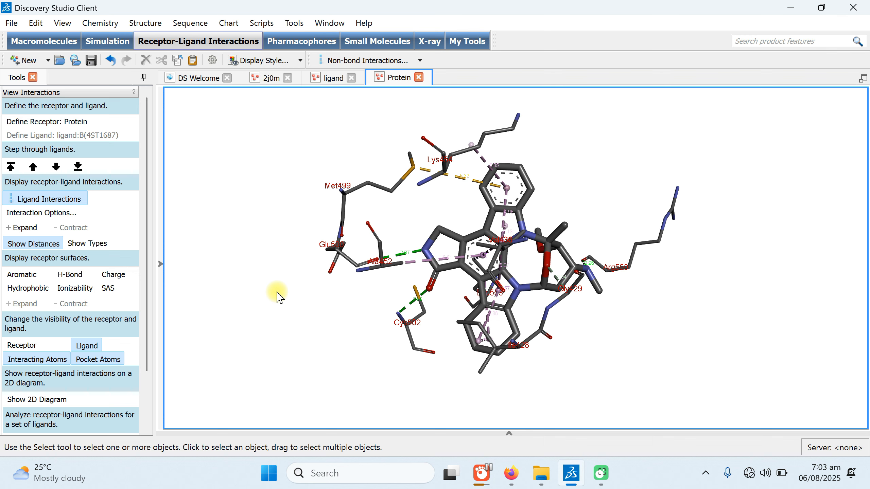
# - Display the aromatic receptor surface around the ligand and view it from another side
pyautogui.click(15, 279)
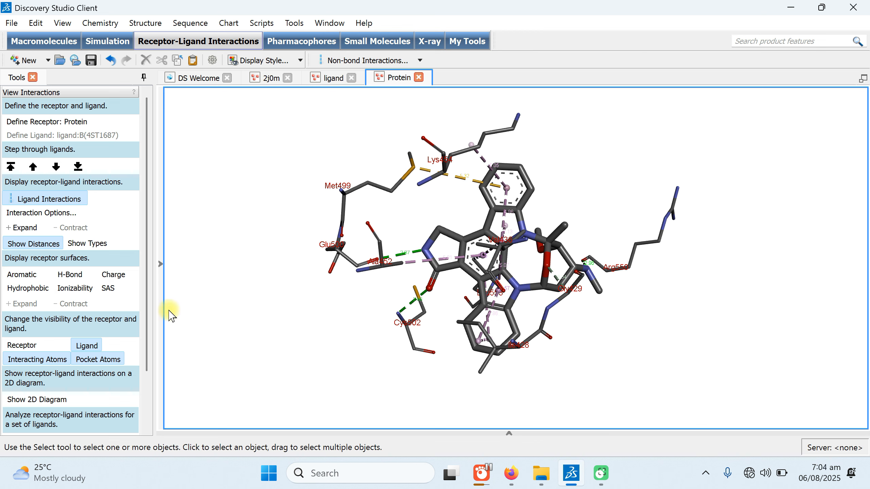
pyautogui.click(24, 278)
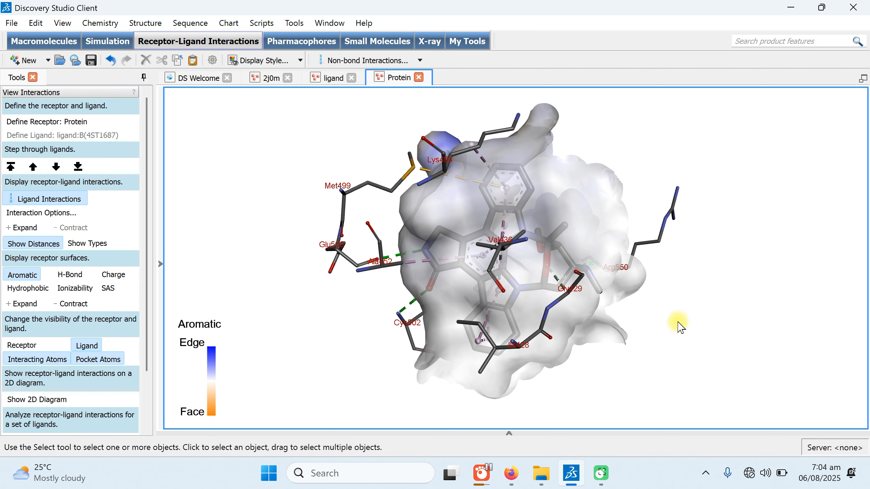
pyautogui.moveTo(667, 327); pyautogui.dragTo(460, 307, button='right')
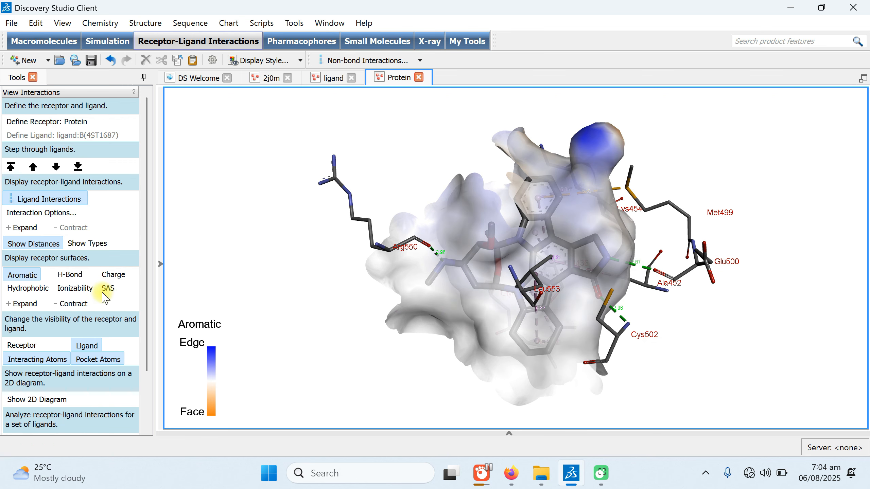
# - View the receptor surface in turn by H-bond, charge, hydrophobicity and ionizability
pyautogui.click(62, 279)
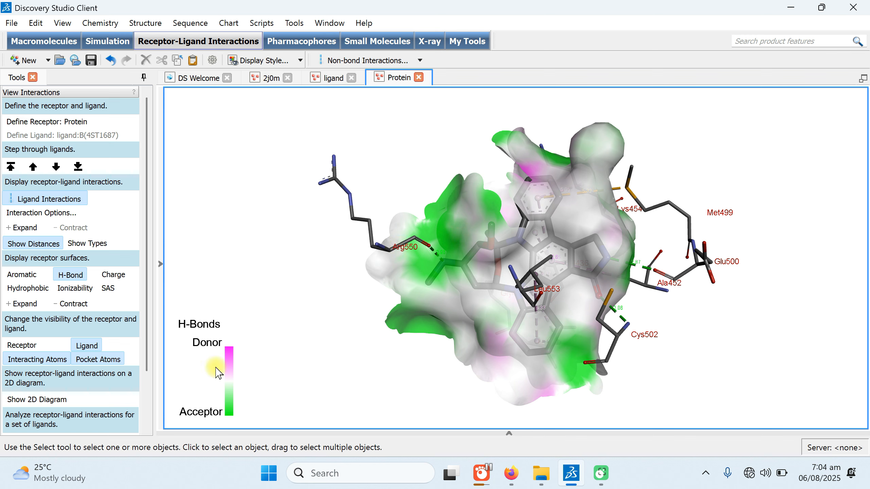
pyautogui.click(123, 279)
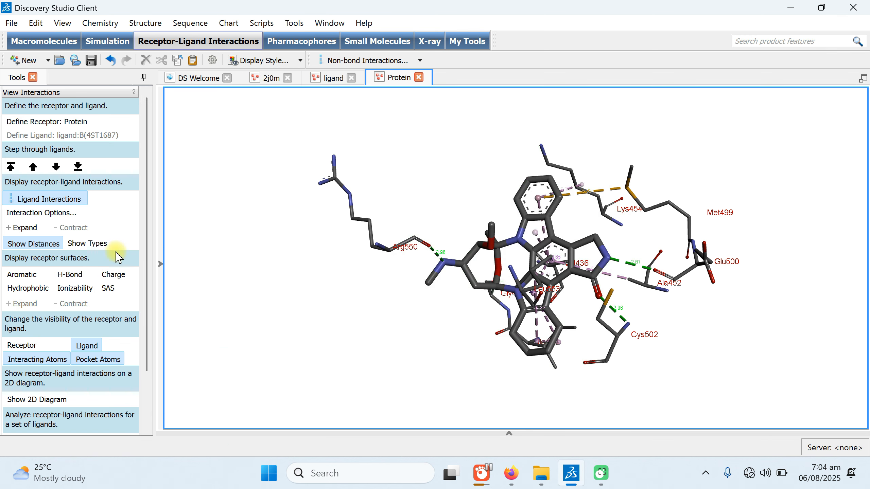
pyautogui.click(116, 279)
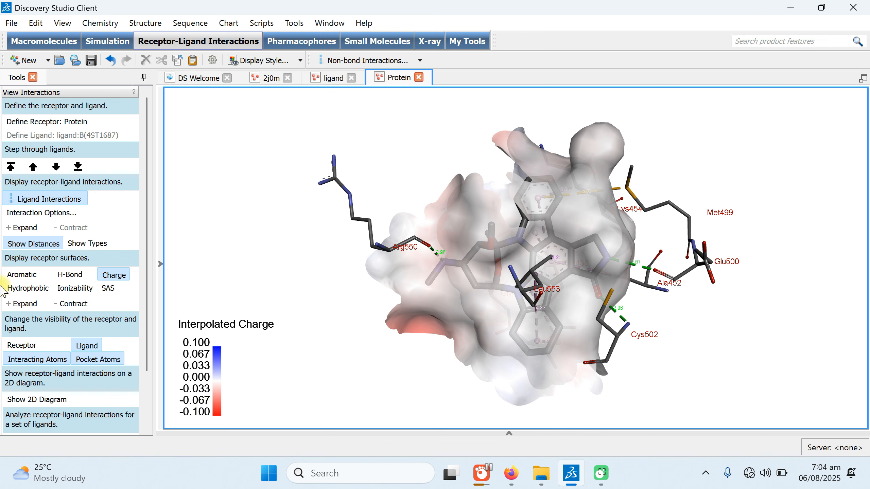
pyautogui.click(23, 290)
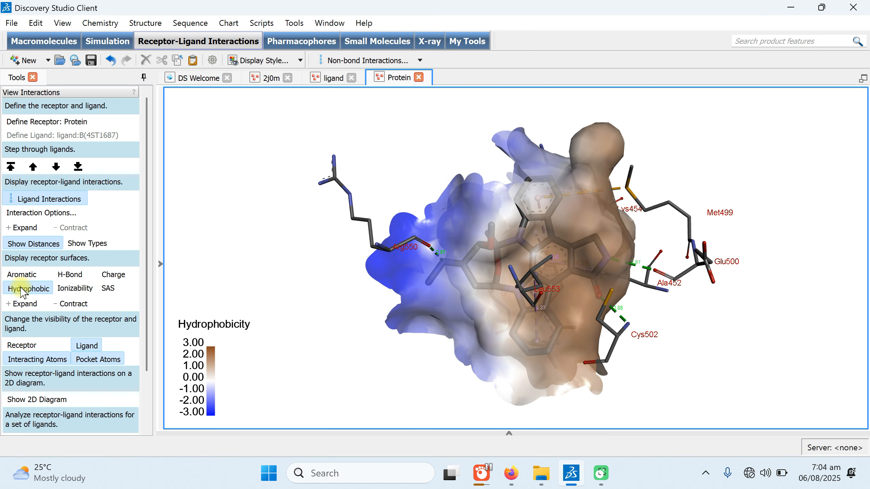
pyautogui.click(78, 288)
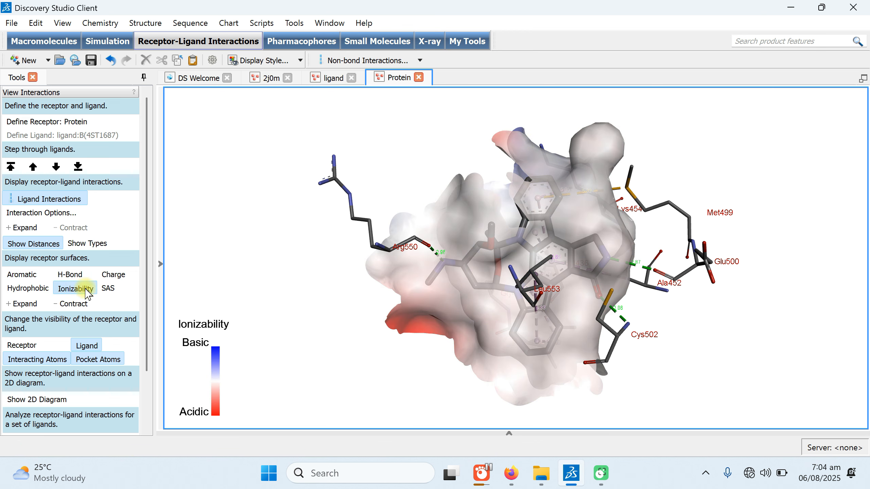
# - Display the SAS receptor surface around the ligand, contracting it once and expanding it again
pyautogui.click(109, 289)
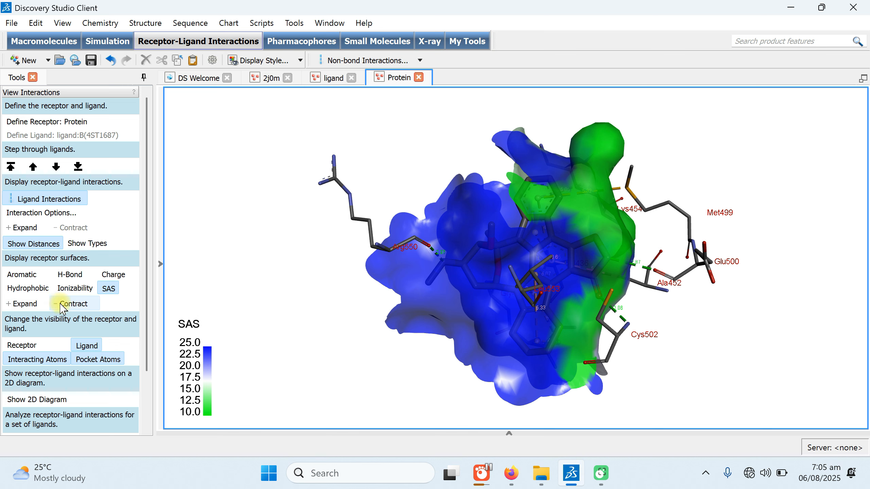
pyautogui.click(74, 304)
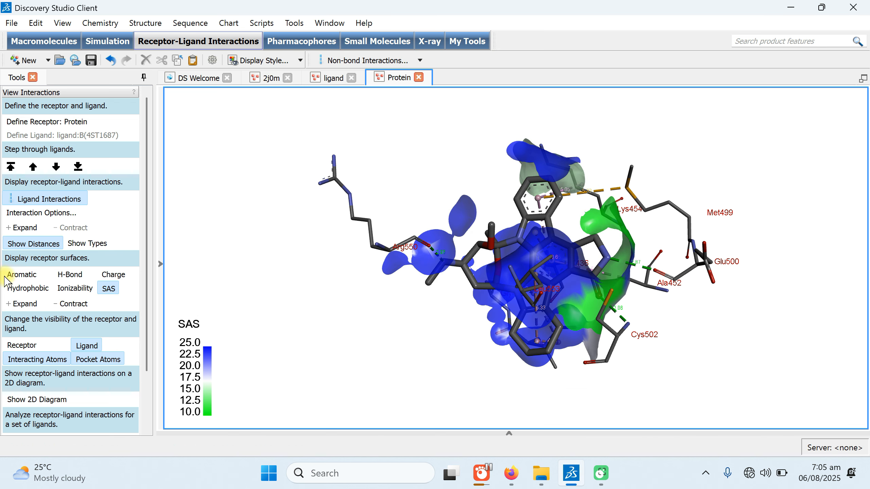
pyautogui.click(23, 304)
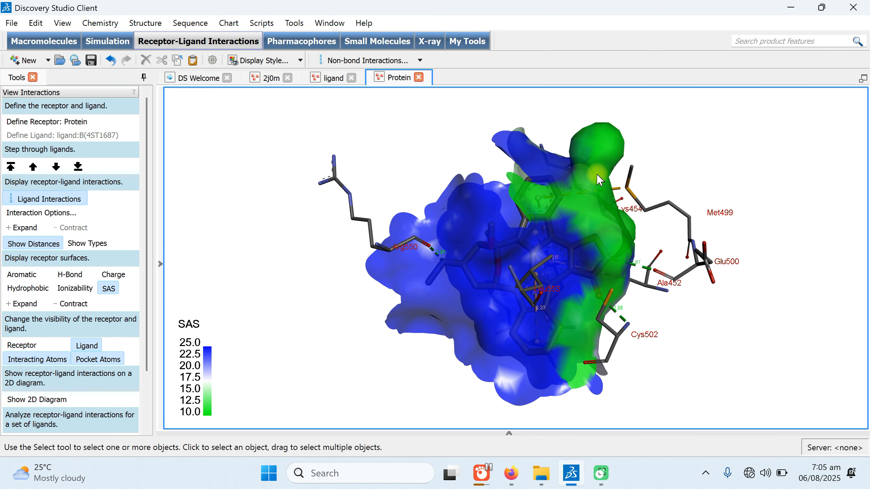
# - Hide the SAS receptor surface and view the ligand interactions from another side
pyautogui.click(111, 288)
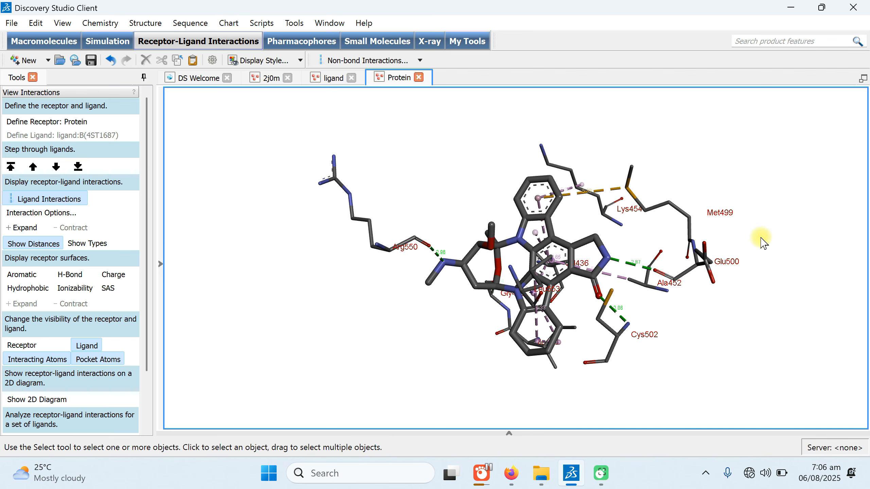
pyautogui.moveTo(761, 240); pyautogui.dragTo(623, 250, button='right')
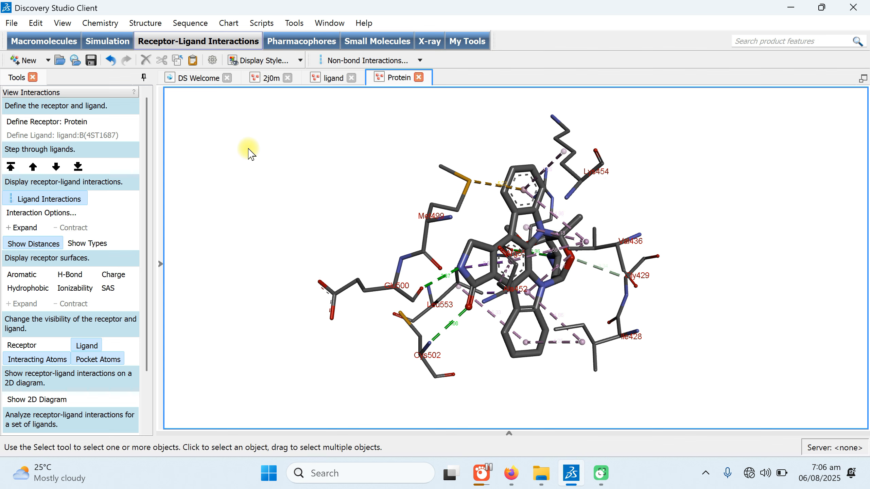
# - Show the protein's amino acid sequence, look through it and close it without saving changes
pyautogui.rightClick(235, 132)
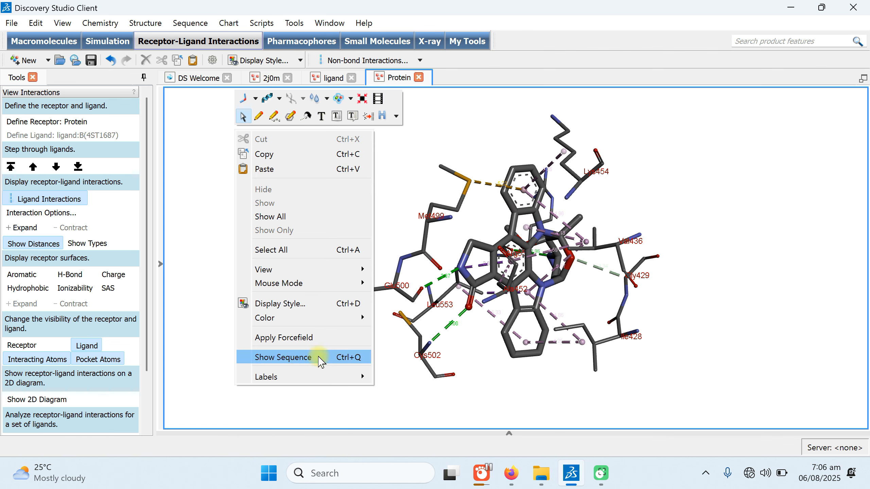
pyautogui.click(339, 358)
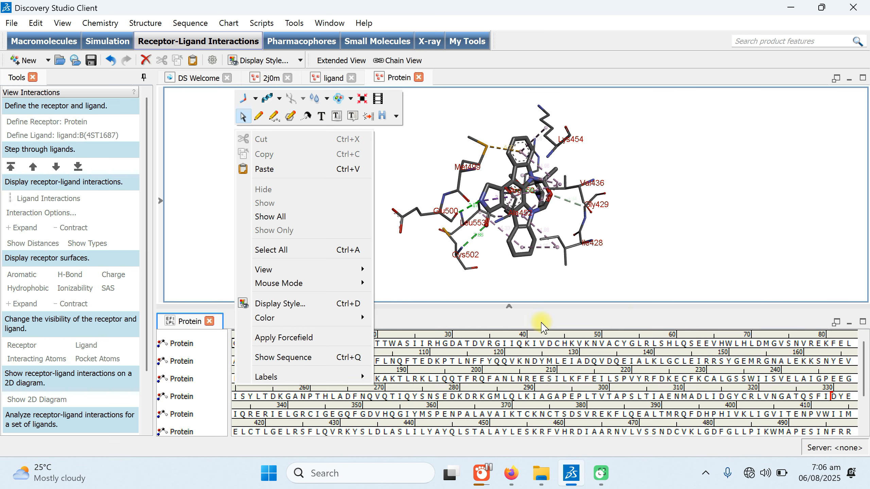
pyautogui.click(747, 216)
pyautogui.scroll(-3, 455, 366)
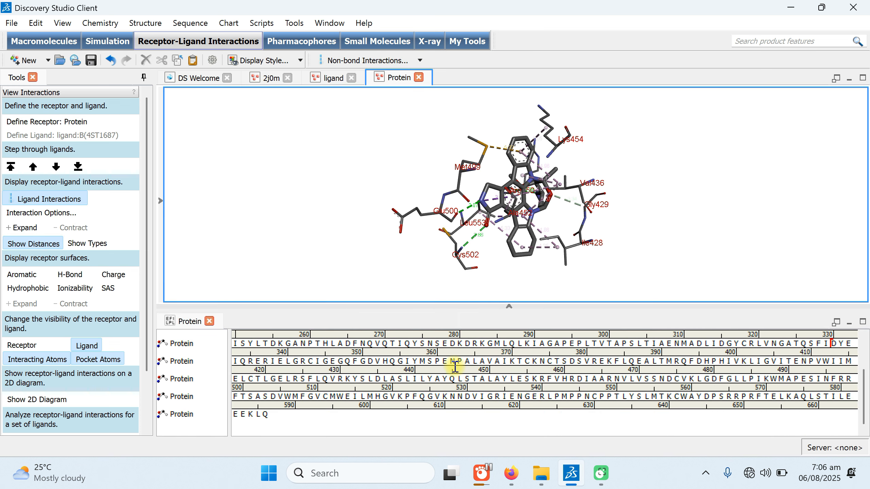
pyautogui.scroll(3, 454, 367)
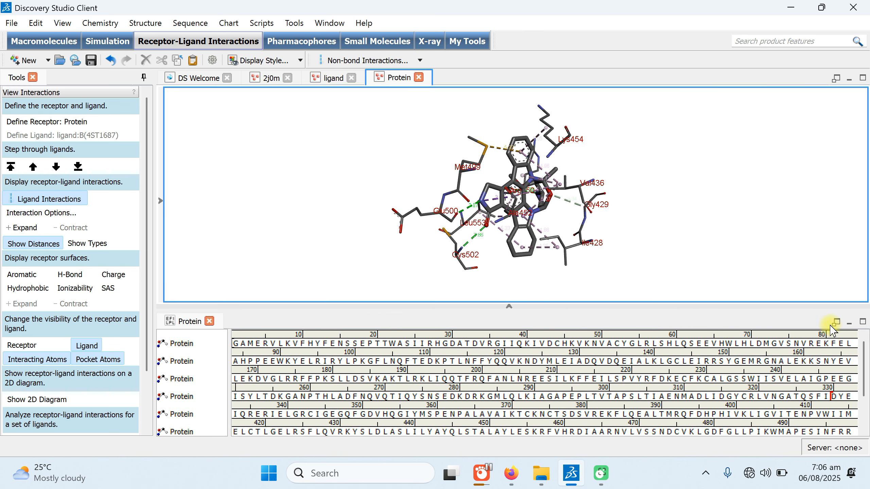
pyautogui.click(211, 321)
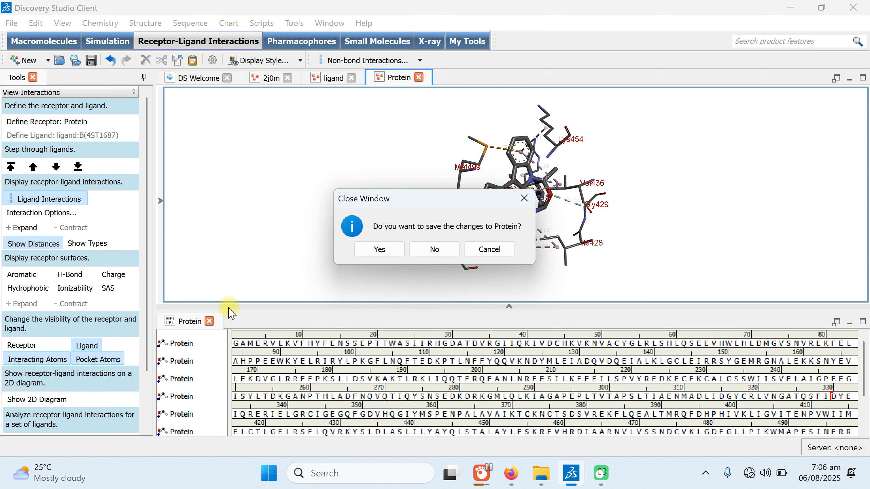
pyautogui.click(416, 250)
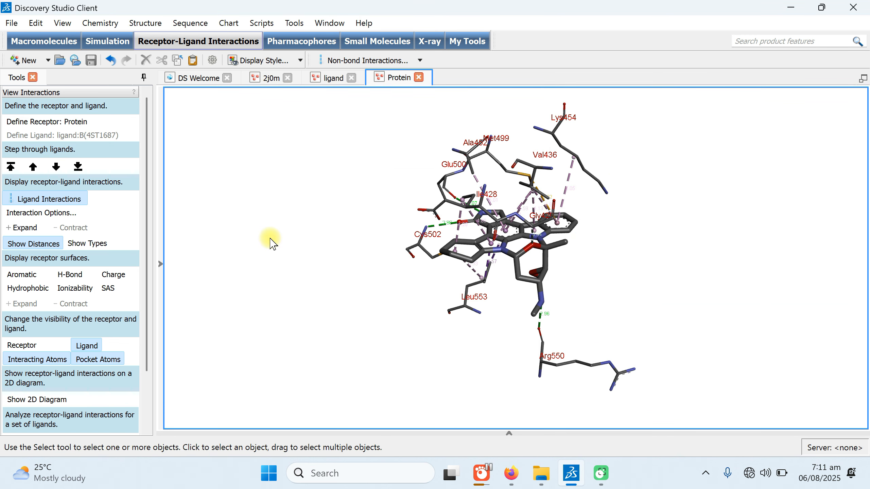
# - Add the text annotation "Ligand Protein Intrerations" in the empty area beside the ligand
pyautogui.rightClick(349, 174)
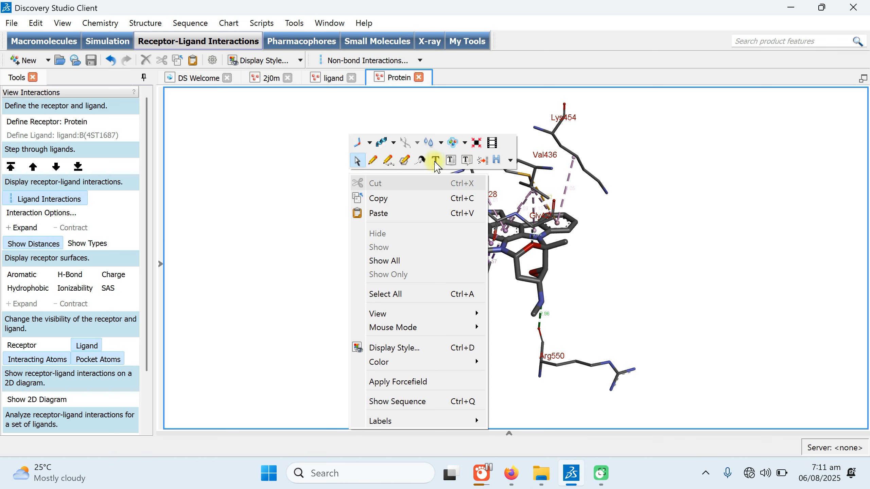
pyautogui.click(436, 162)
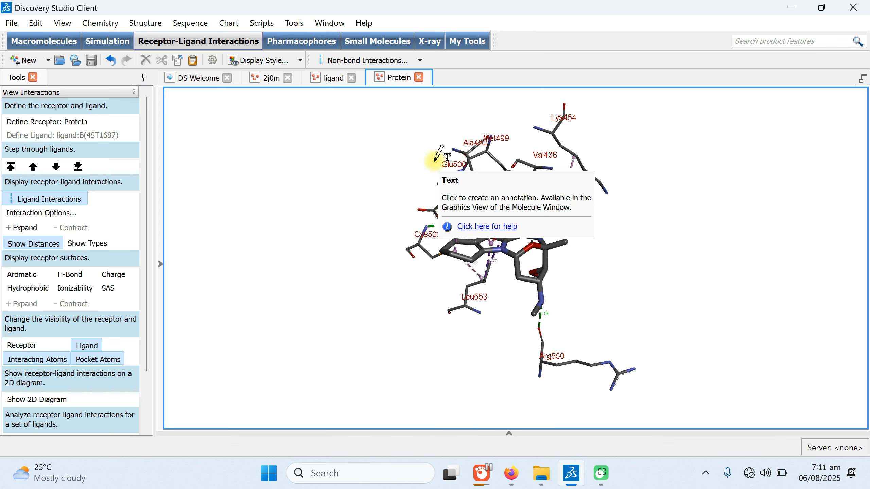
pyautogui.click(342, 171)
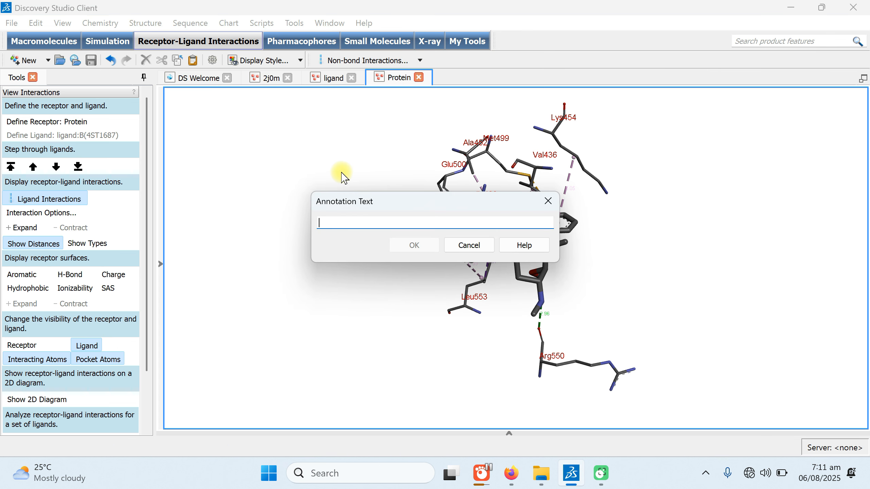
pyautogui.write('Ha')
pyautogui.write('Ligand Protein Intrerations')
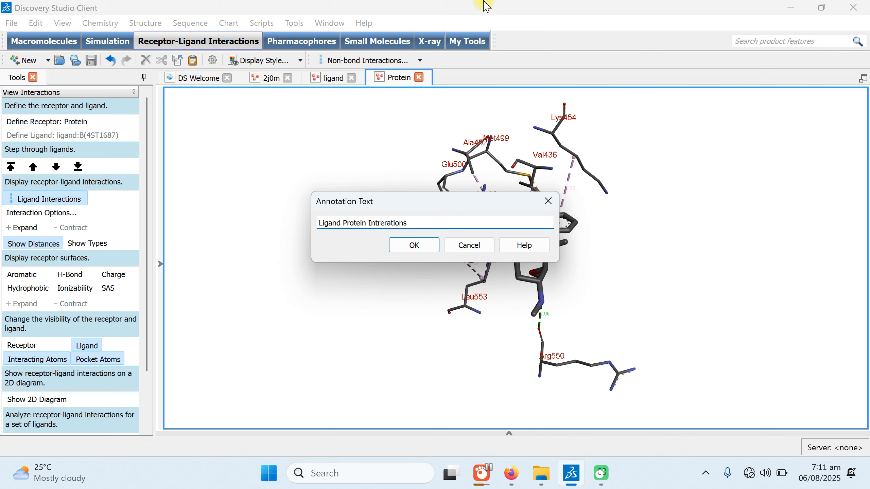
pyautogui.click(413, 245)
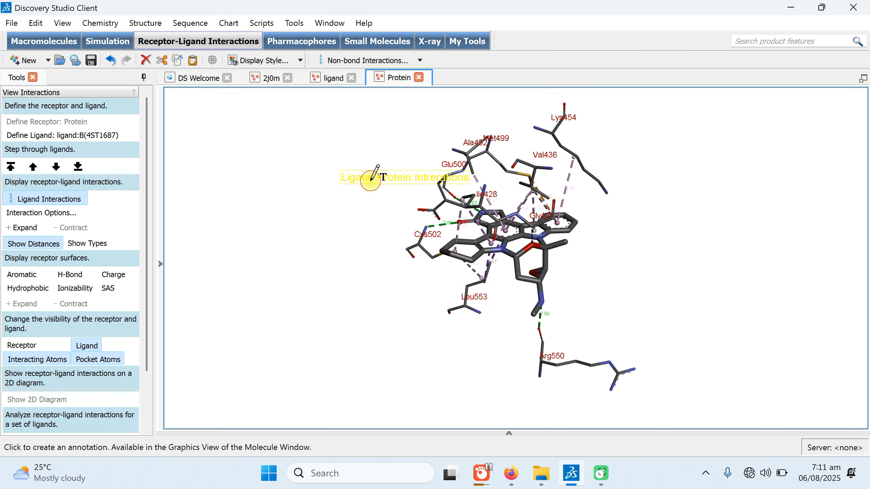
pyautogui.click(370, 178)
pyautogui.click(469, 245)
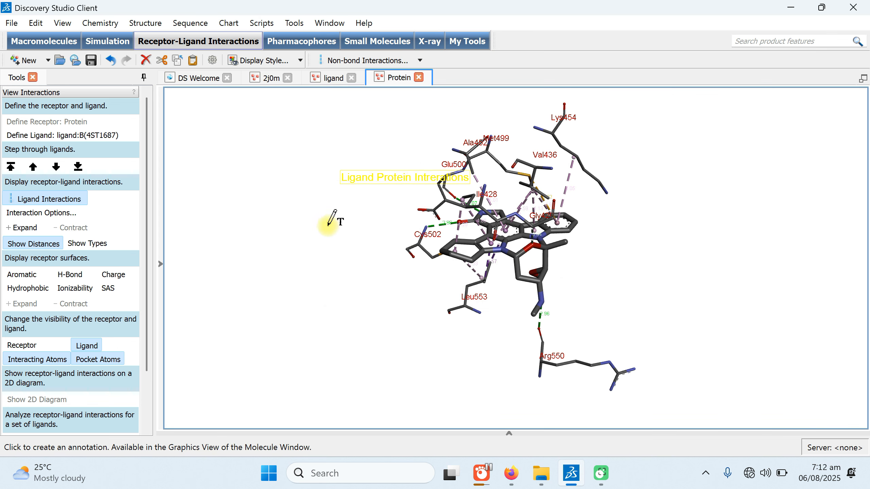
pyautogui.rightClick(363, 242)
pyautogui.click(292, 284)
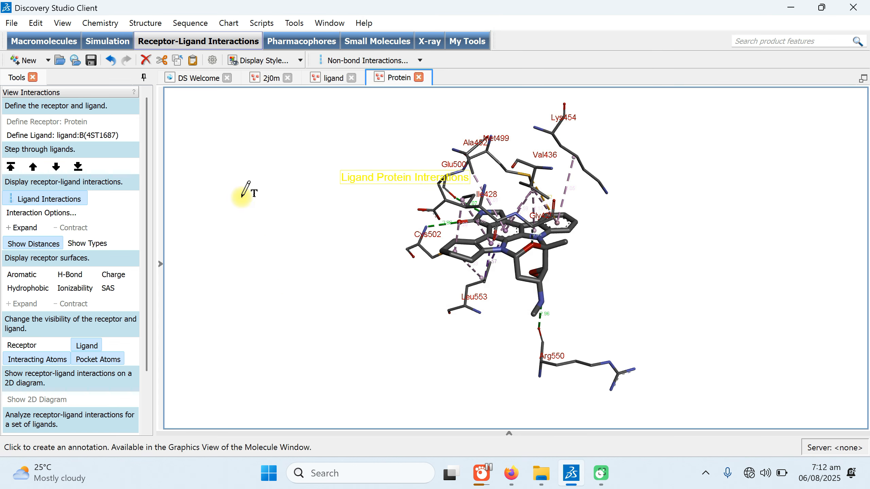
pyautogui.click(244, 193)
pyautogui.click(469, 245)
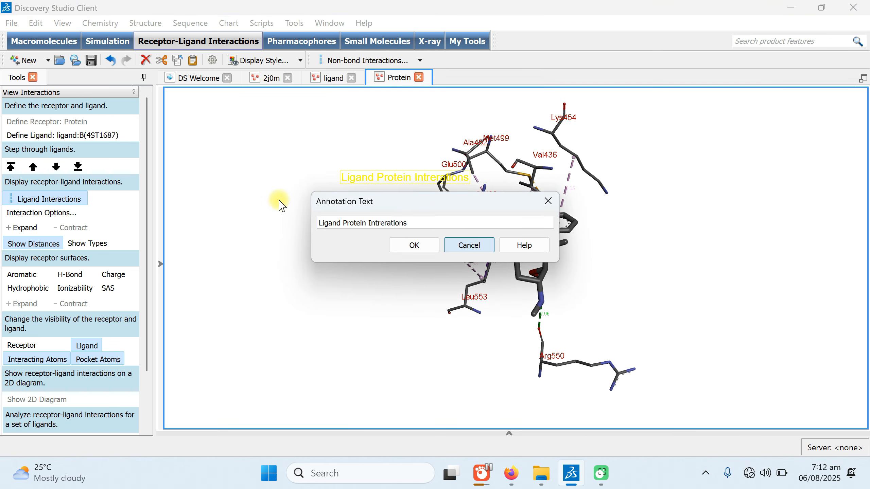
# - Move the text annotation away from the residues with the Select tool and delete it
pyautogui.rightClick(209, 151)
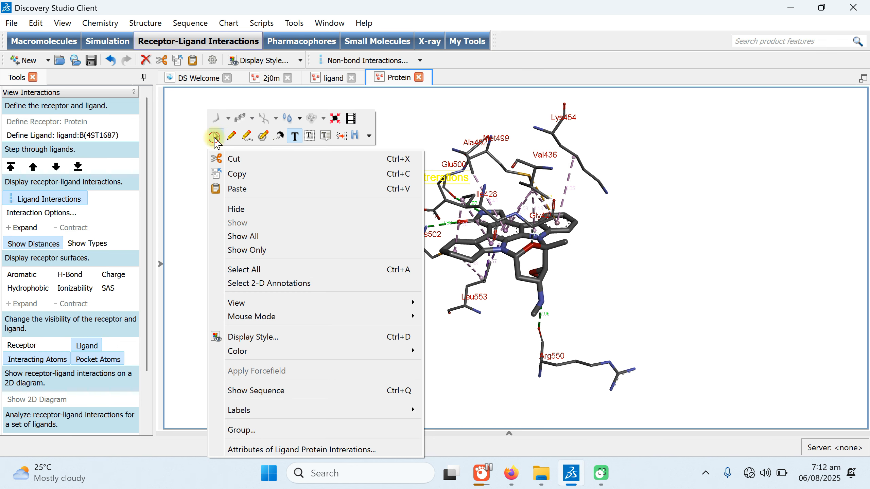
pyautogui.click(215, 136)
pyautogui.moveTo(366, 177); pyautogui.dragTo(289, 171)
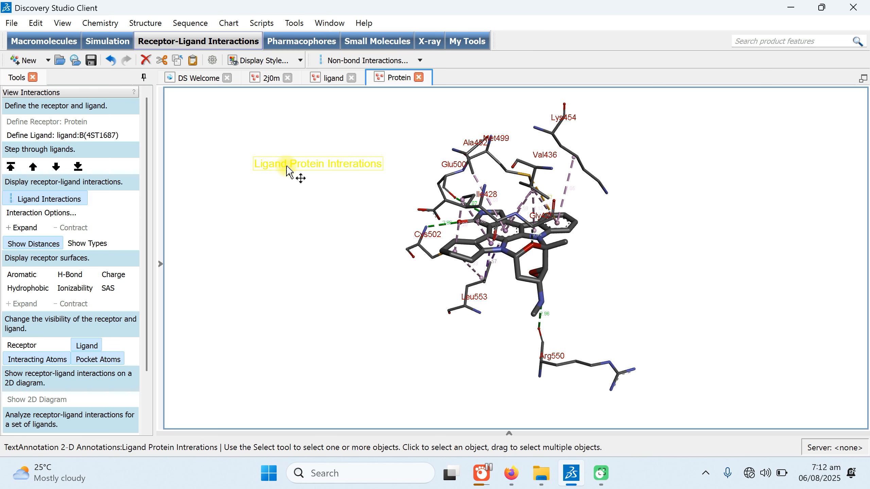
pyautogui.press('Delete')
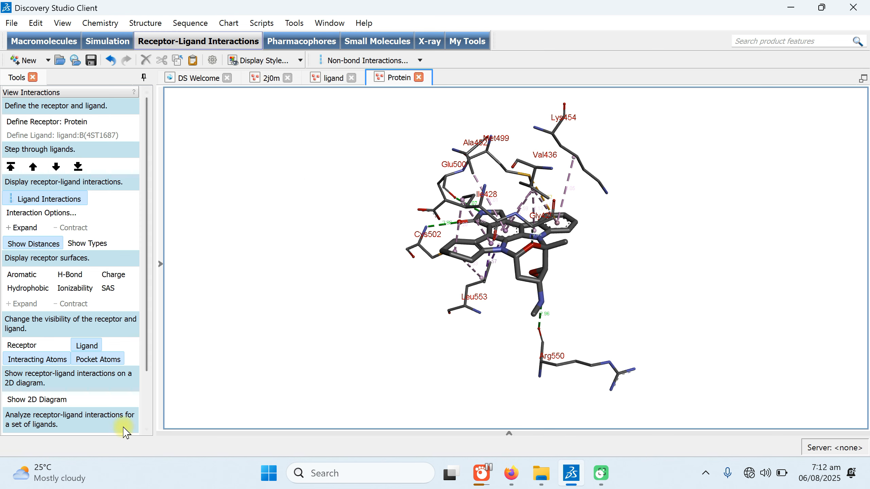
# - Show the 2D receptor-ligand interaction diagram beside the 3D view, widen its pane and enlarge the diagram
pyautogui.click(31, 399)
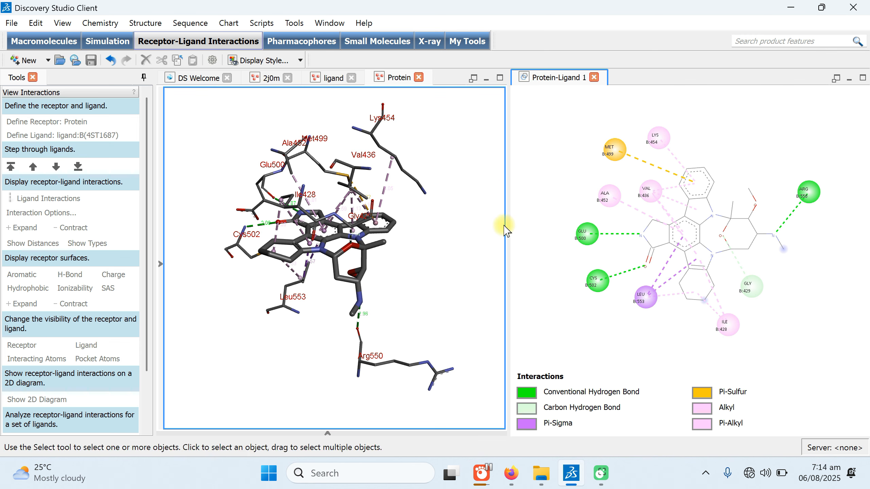
pyautogui.moveTo(510, 245); pyautogui.dragTo(442, 255)
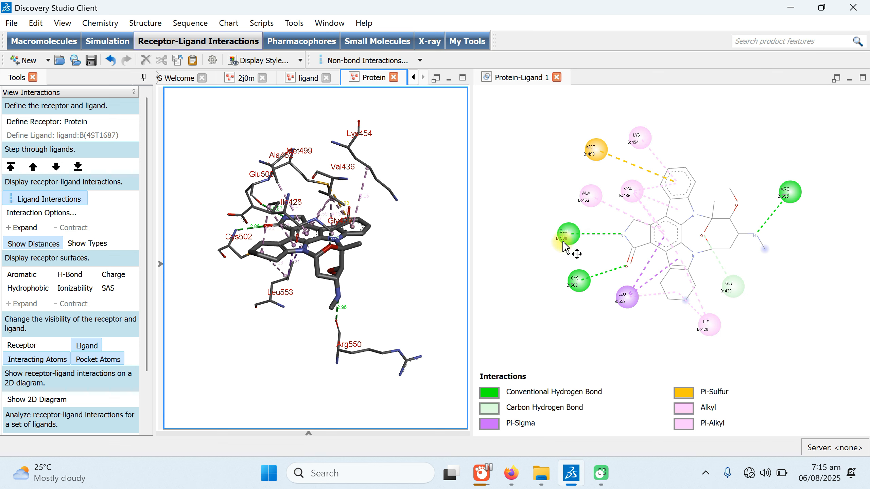
pyautogui.scroll(2, 568, 250)
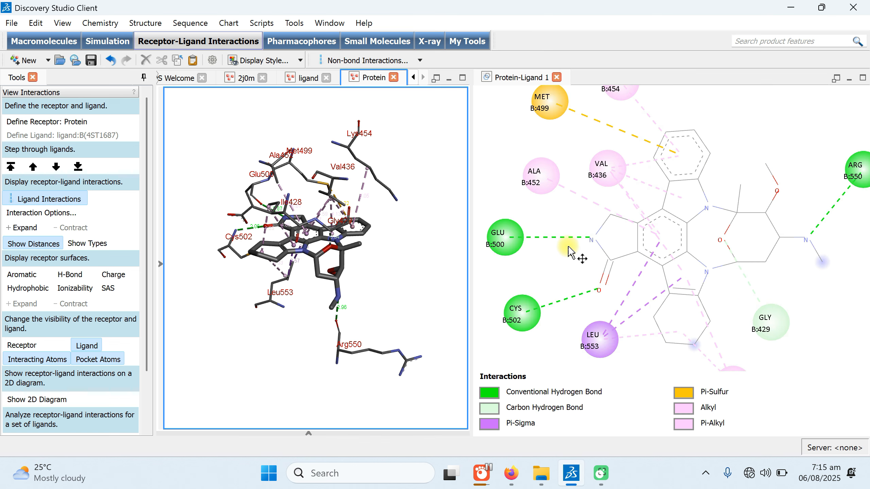
pyautogui.scroll(1, 569, 249)
pyautogui.scroll(-1, 569, 249)
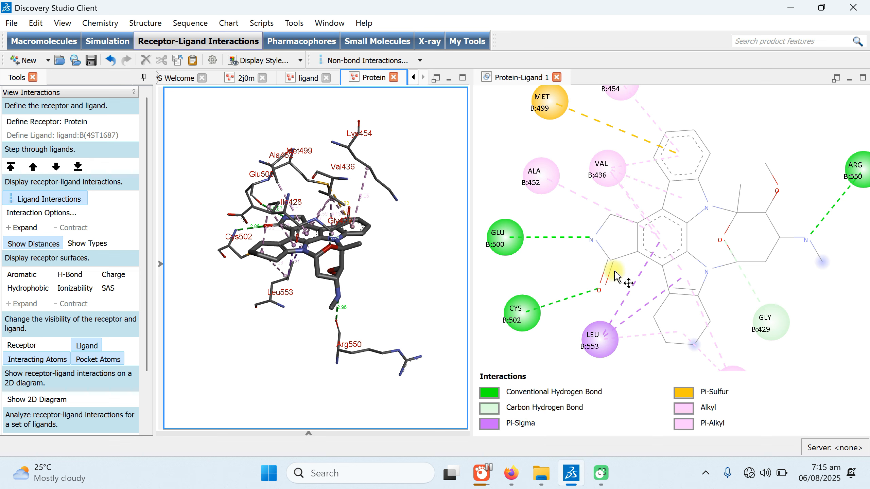
pyautogui.scroll(1, 679, 204)
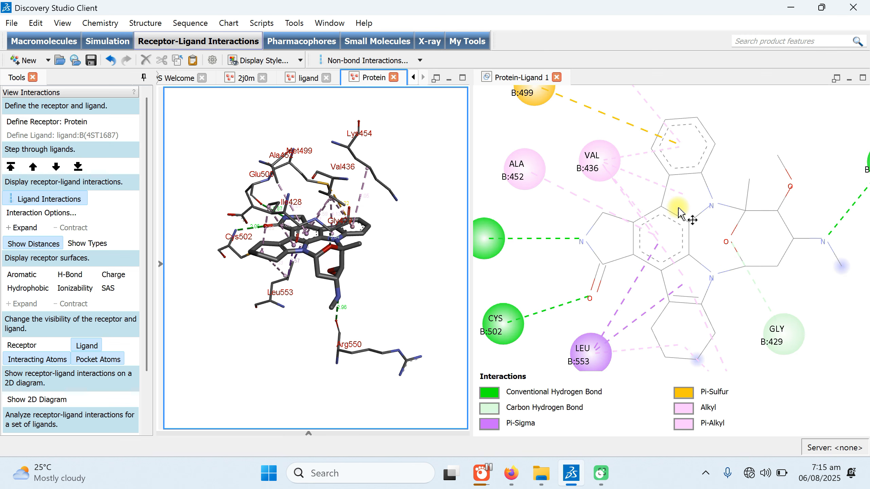
pyautogui.scroll(-2, 679, 205)
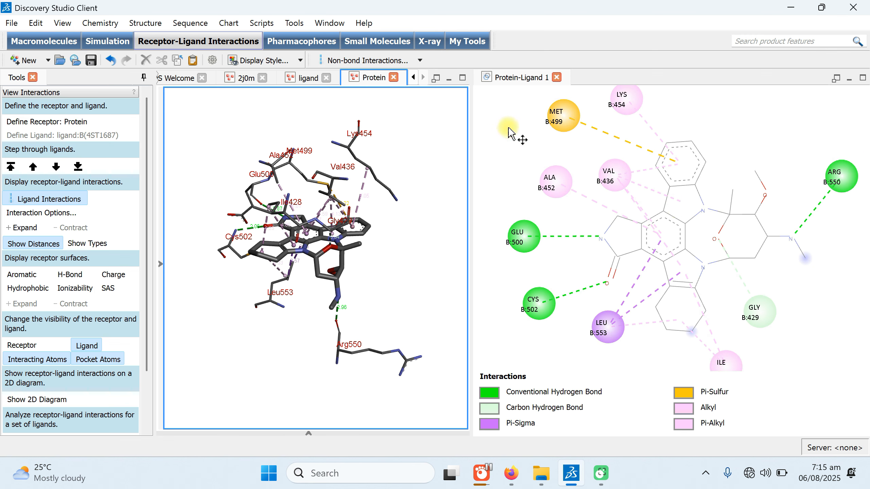
# - Display the atoms of the 2D diagram in the Disc style with a ball size of 0.20
pyautogui.rightClick(801, 116)
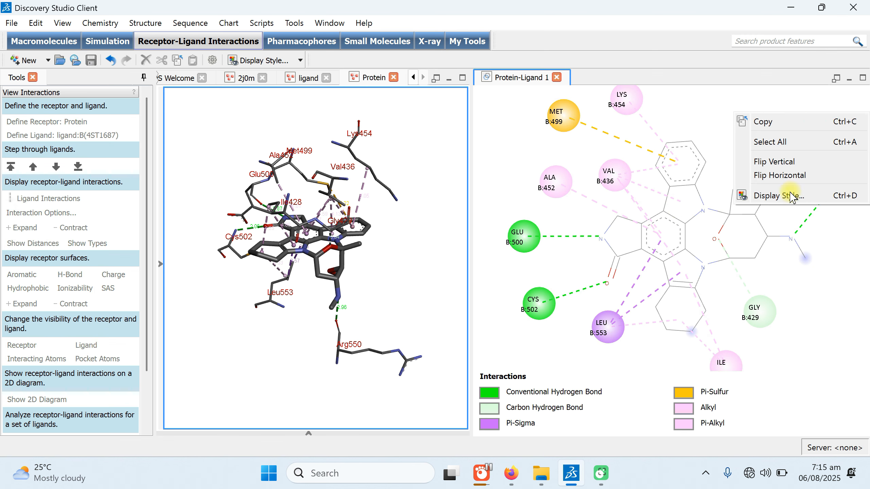
pyautogui.click(780, 195)
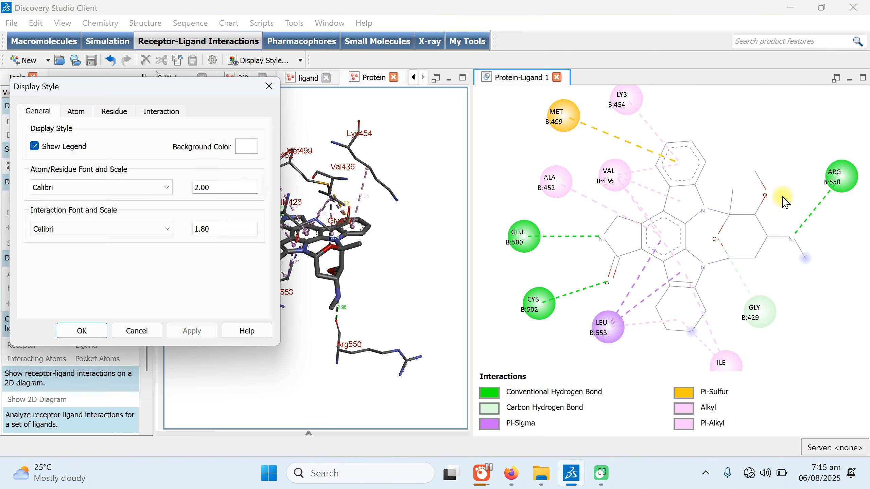
pyautogui.moveTo(67, 90); pyautogui.dragTo(217, 81)
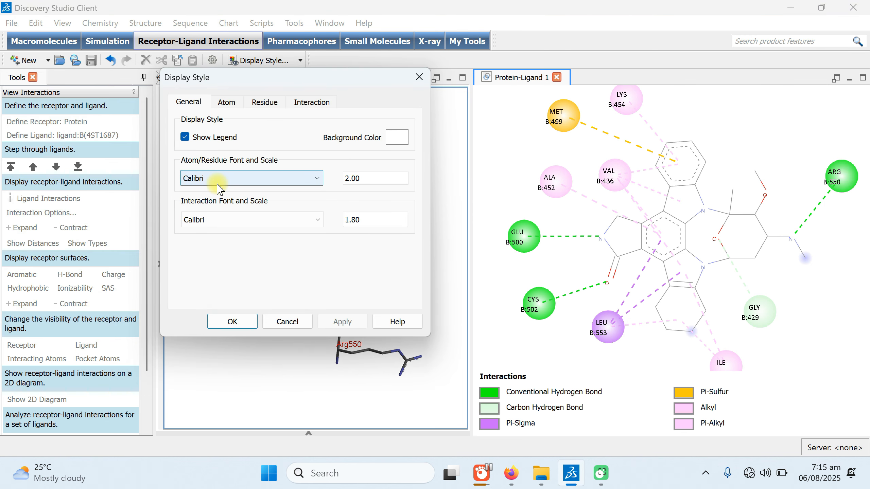
pyautogui.click(202, 182)
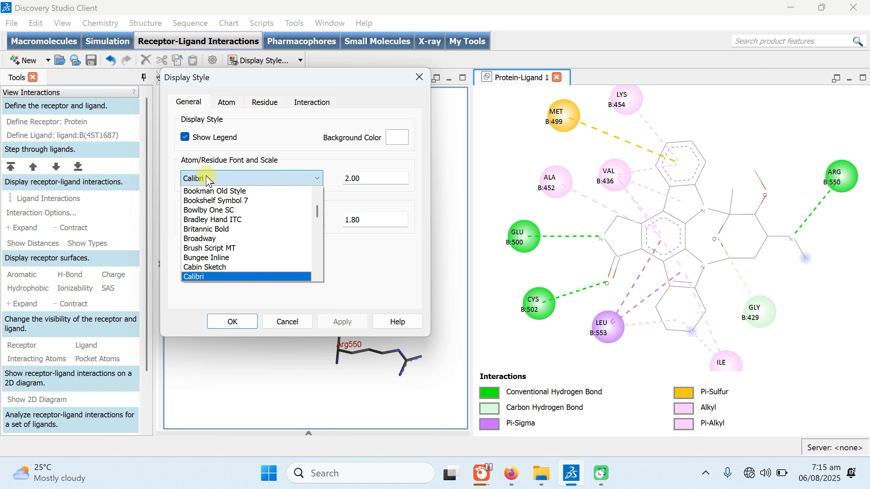
pyautogui.click(288, 126)
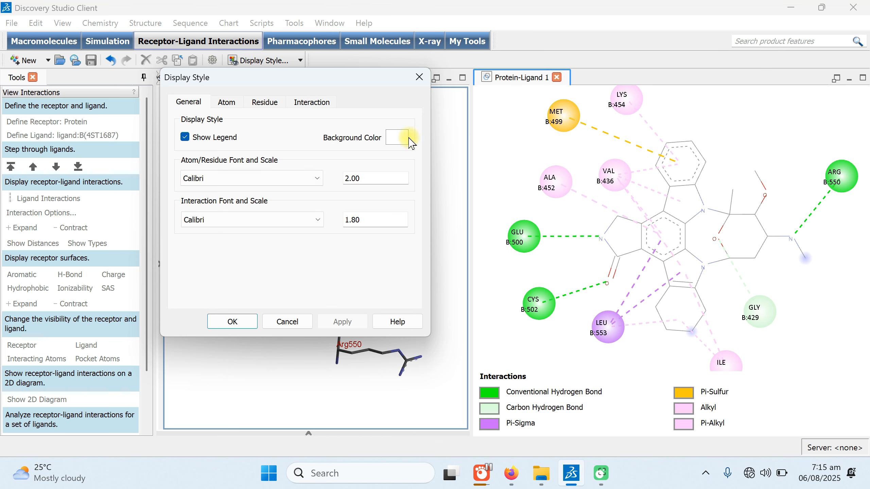
pyautogui.click(226, 103)
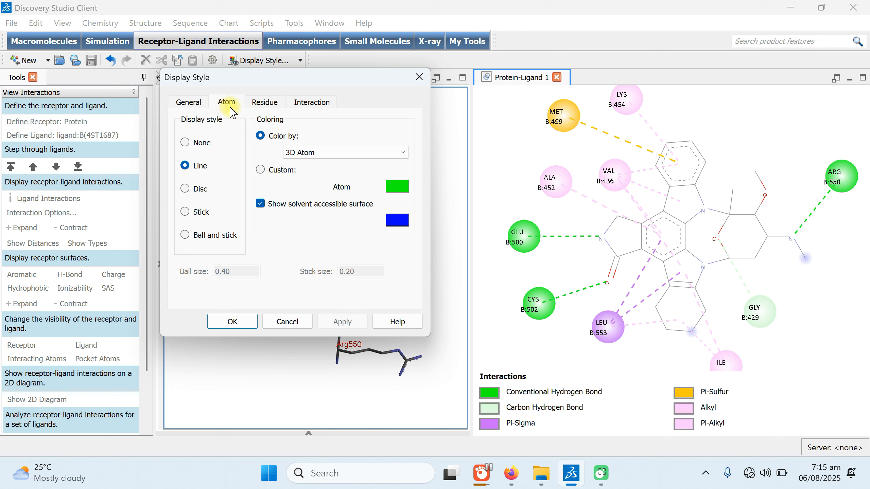
pyautogui.click(185, 189)
pyautogui.click(341, 322)
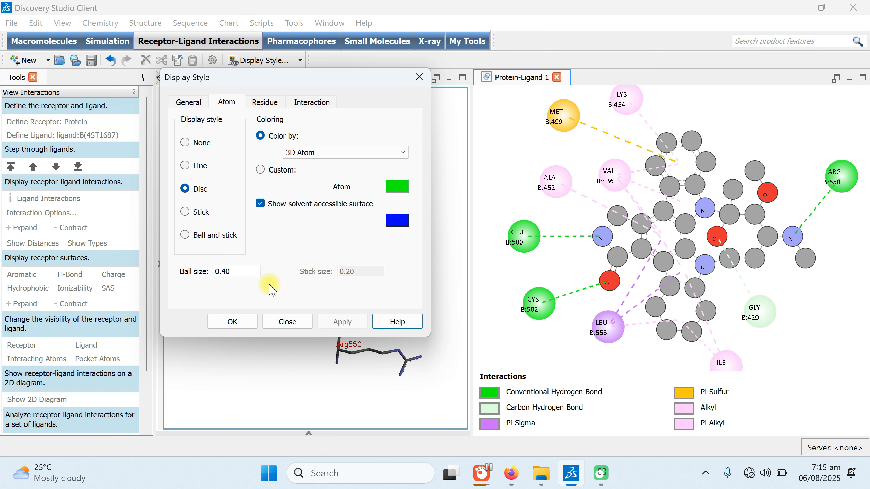
pyautogui.click(229, 272)
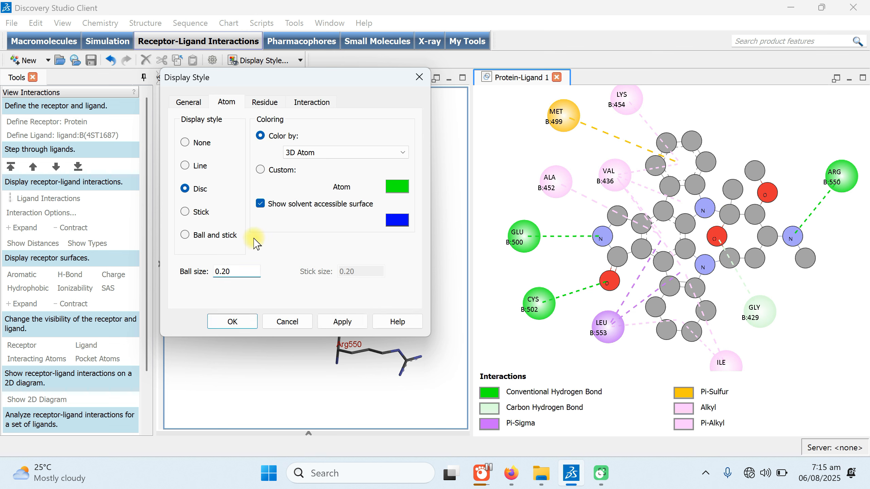
pyautogui.click(341, 322)
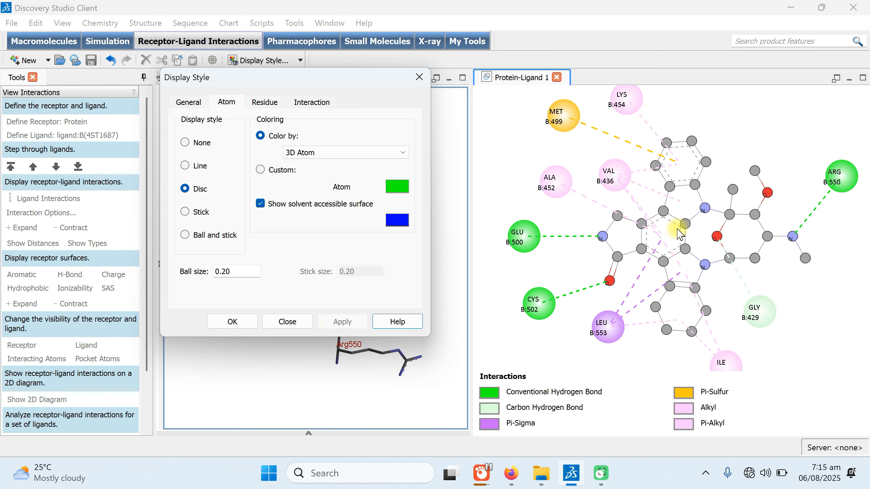
# - Color the atoms of the 2D diagram with the custom color black (#000000)
pyautogui.click(261, 169)
pyautogui.click(397, 187)
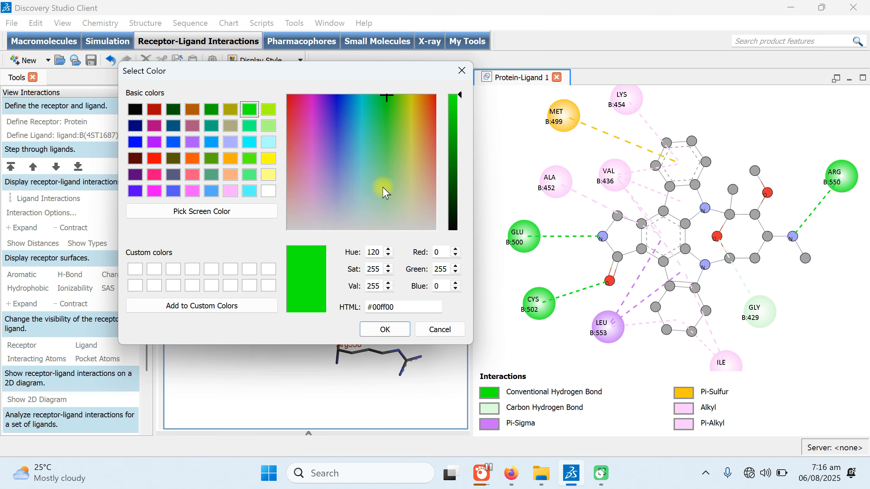
pyautogui.click(135, 110)
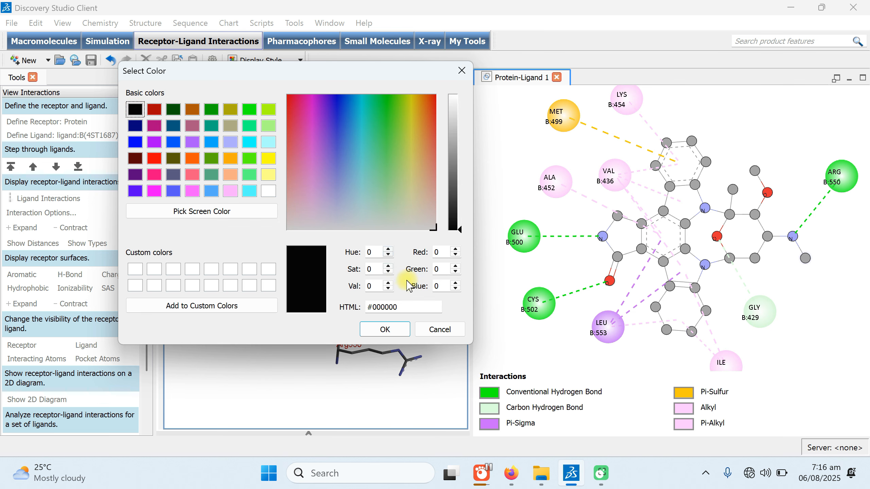
pyautogui.click(397, 330)
pyautogui.click(340, 322)
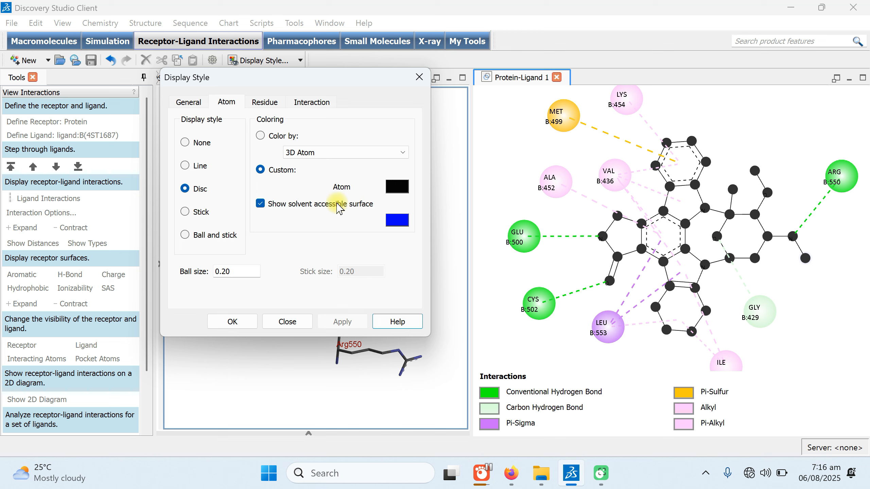
# - Try the Disc, Ball and Plate display styles on the residues of the 2D diagram and return them to Ball
pyautogui.click(266, 102)
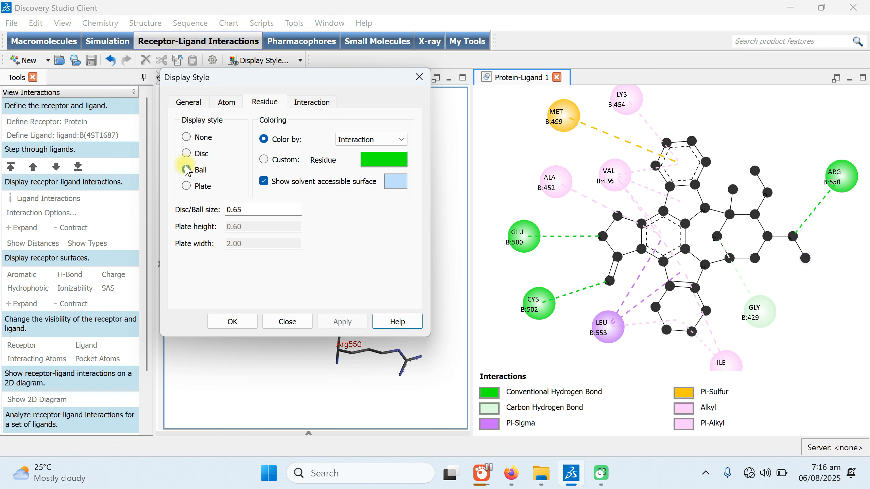
pyautogui.click(186, 154)
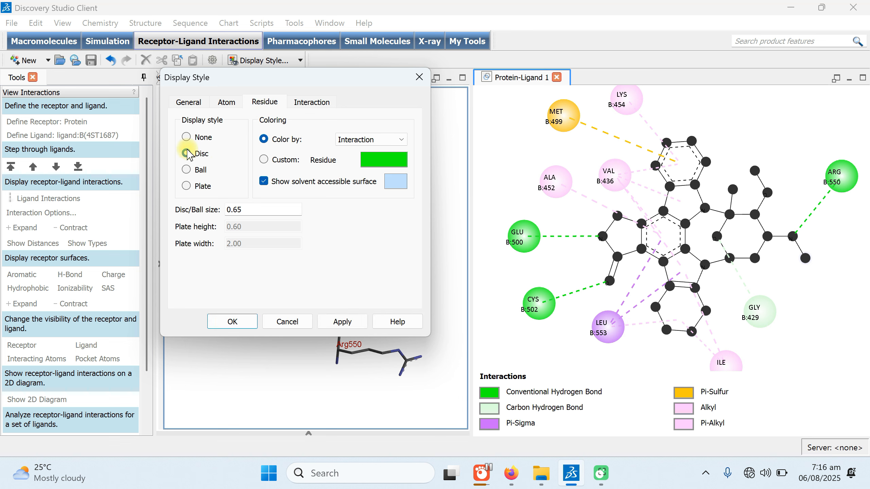
pyautogui.click(346, 328)
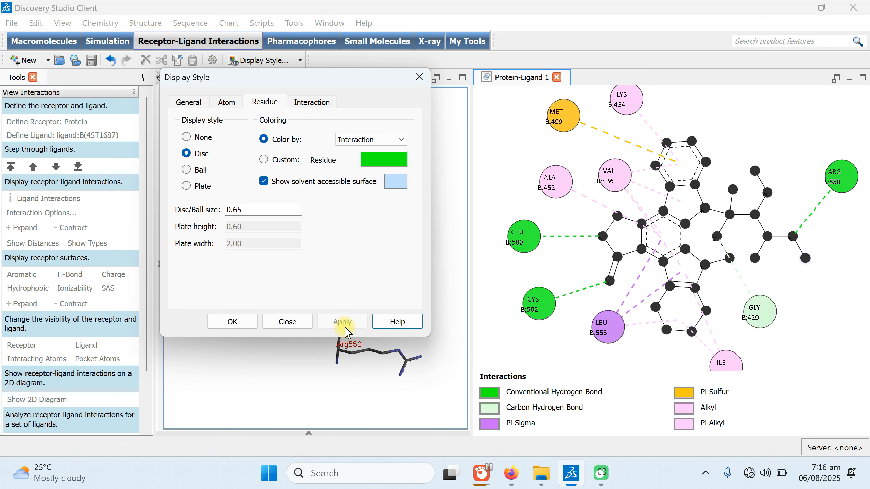
pyautogui.click(186, 169)
pyautogui.click(343, 322)
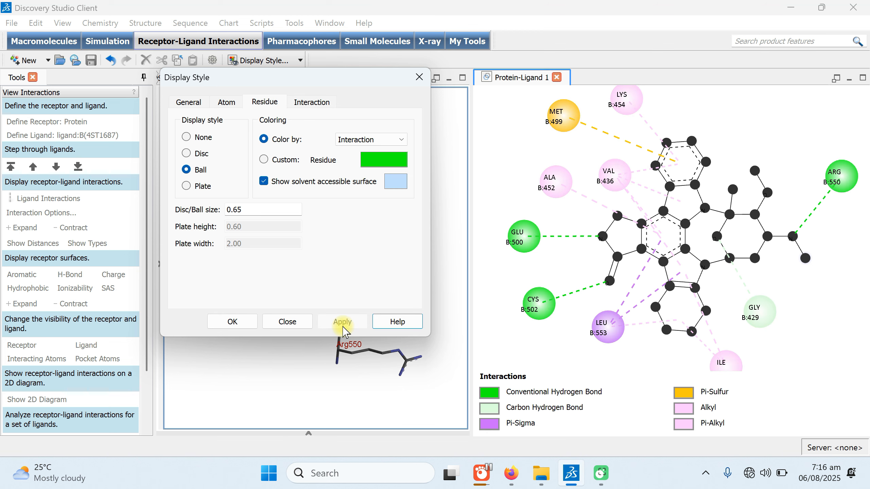
pyautogui.click(186, 186)
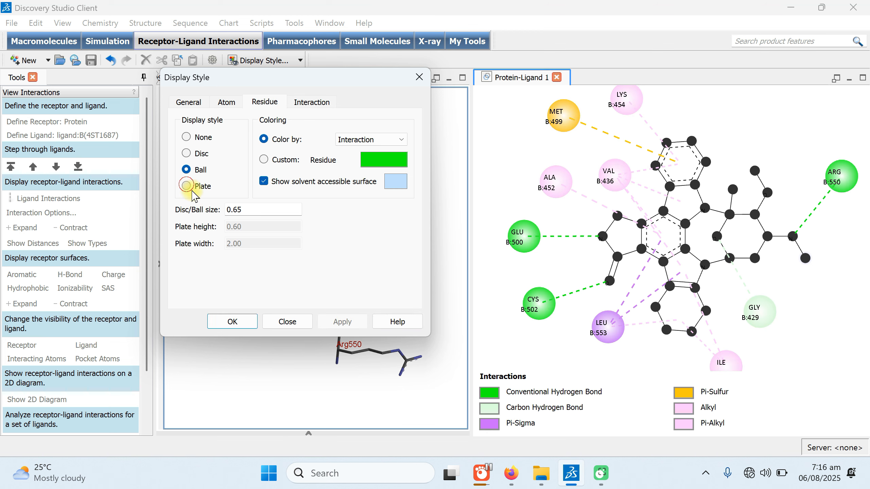
pyautogui.click(341, 326)
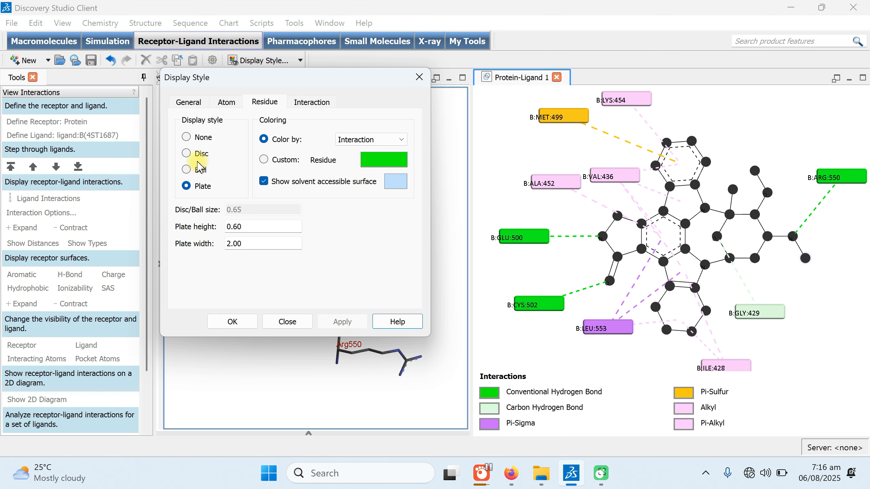
pyautogui.click(187, 153)
pyautogui.click(186, 170)
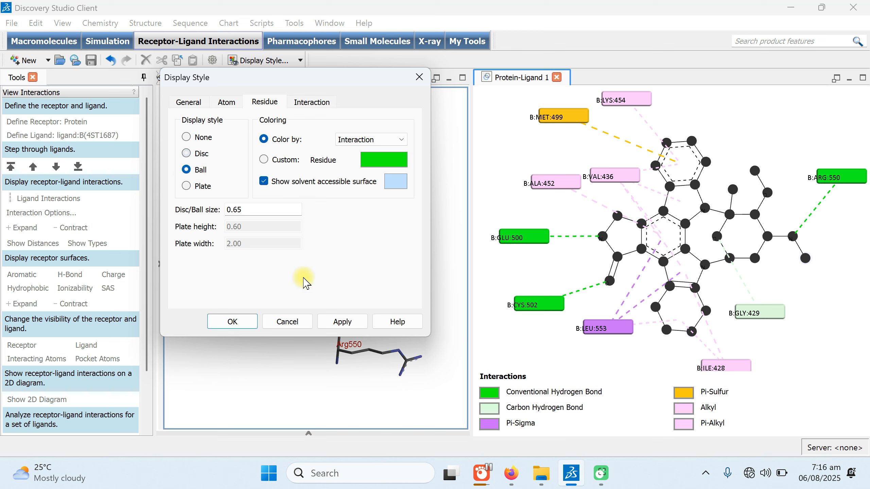
pyautogui.click(349, 327)
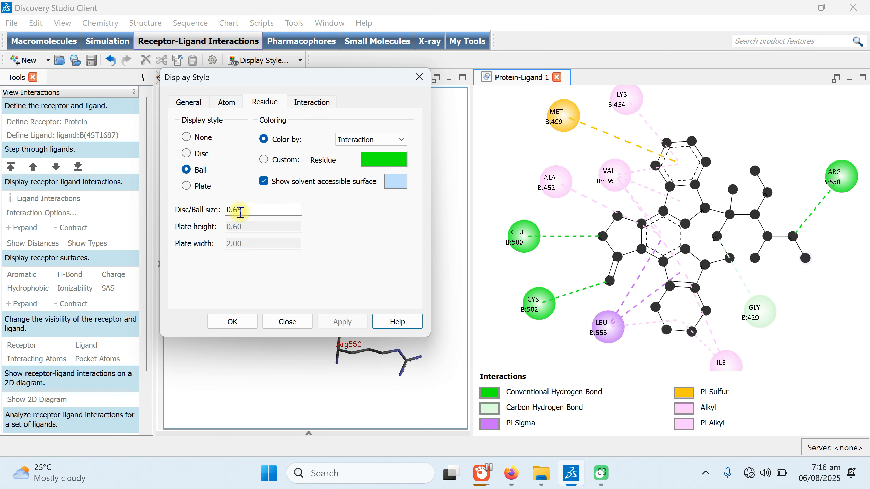
# - Try residue ball sizes of 0.865 and 0.5 in the 2D diagram
pyautogui.moveTo(242, 211); pyautogui.dragTo(234, 213)
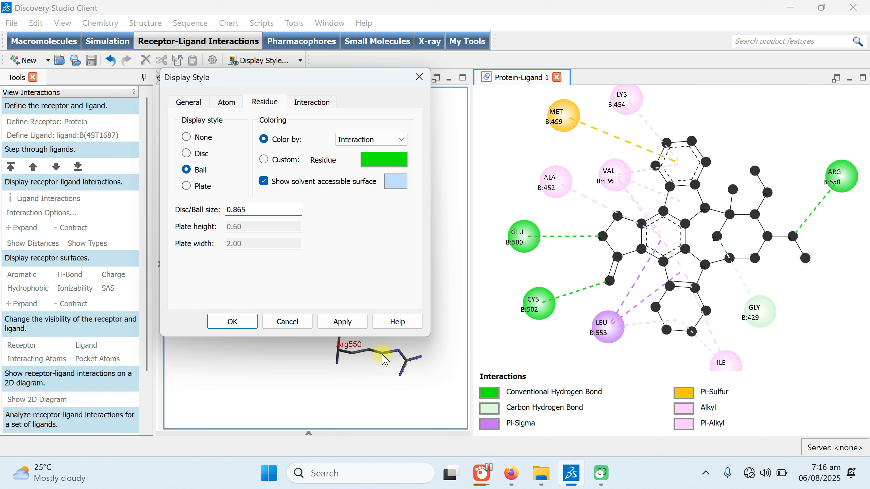
pyautogui.click(342, 322)
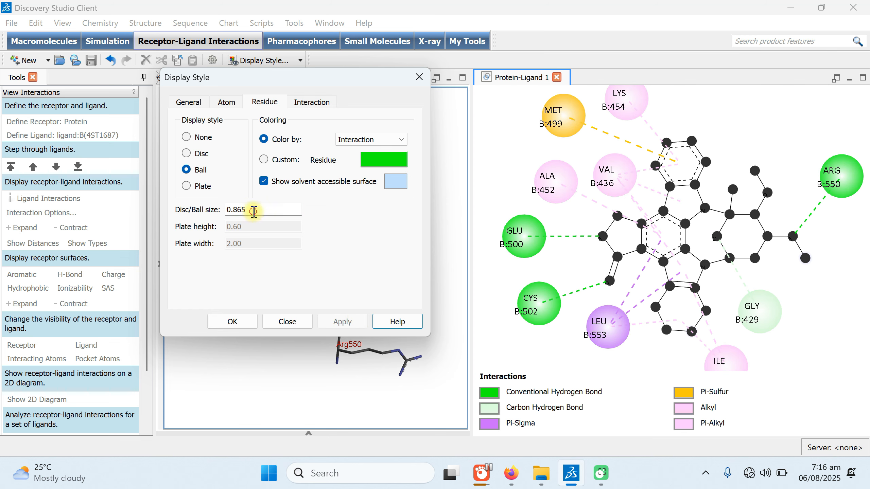
pyautogui.moveTo(253, 212); pyautogui.dragTo(237, 213)
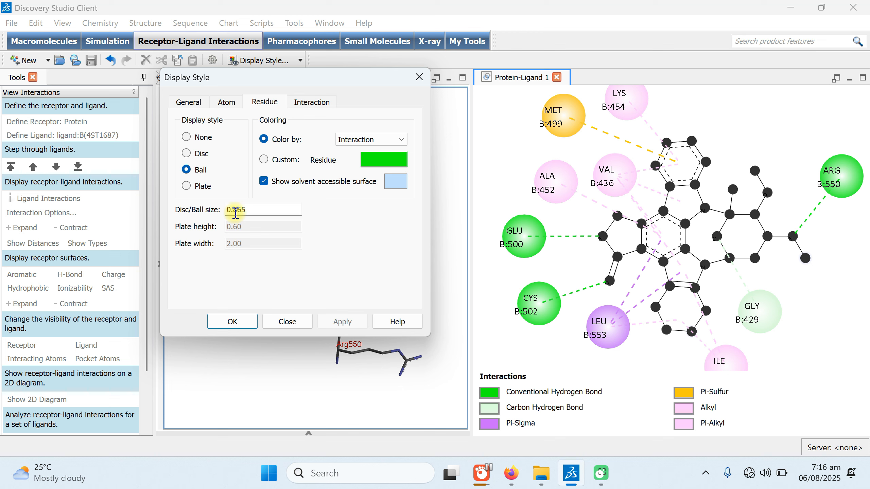
pyautogui.write('5')
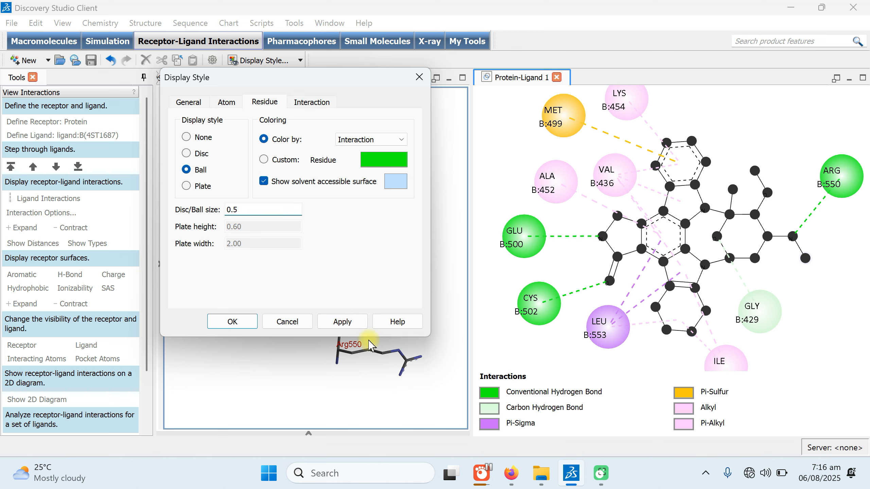
pyautogui.click(342, 322)
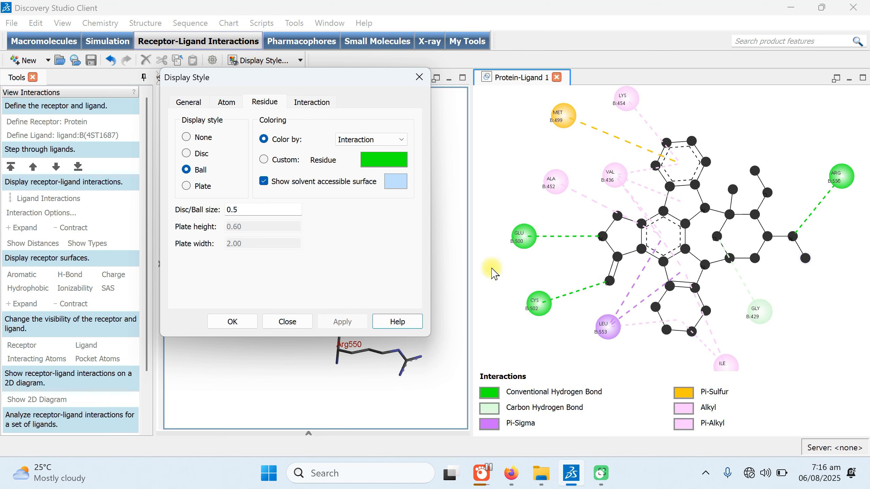
# - Set the ball size of the residues in the 2D diagram to 0.8
pyautogui.click(245, 212)
pyautogui.moveTo(234, 213); pyautogui.dragTo(246, 214)
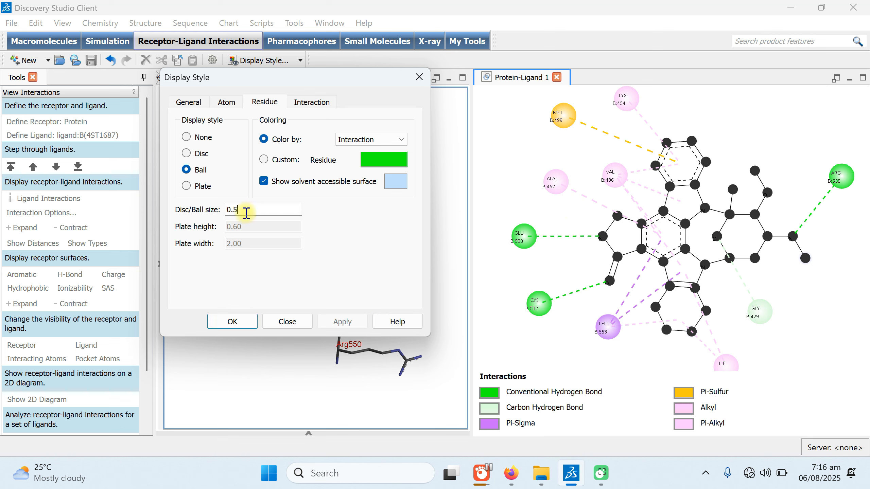
pyautogui.write('8')
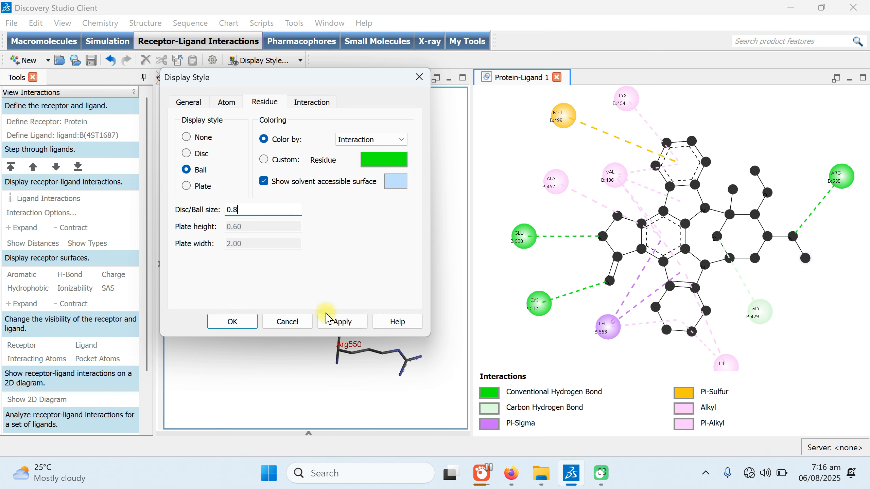
pyautogui.click(334, 320)
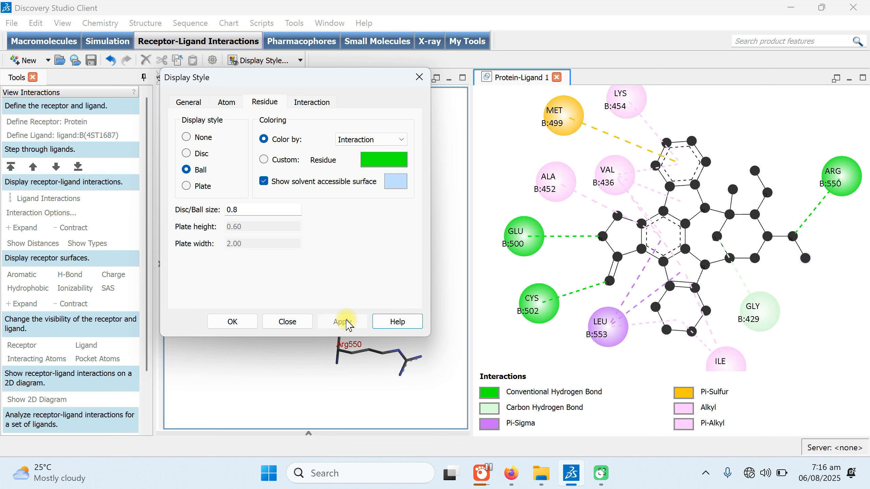
# - Switch the residue coloring of the 2D diagram to Custom, keeping the green color
pyautogui.click(392, 144)
pyautogui.click(390, 138)
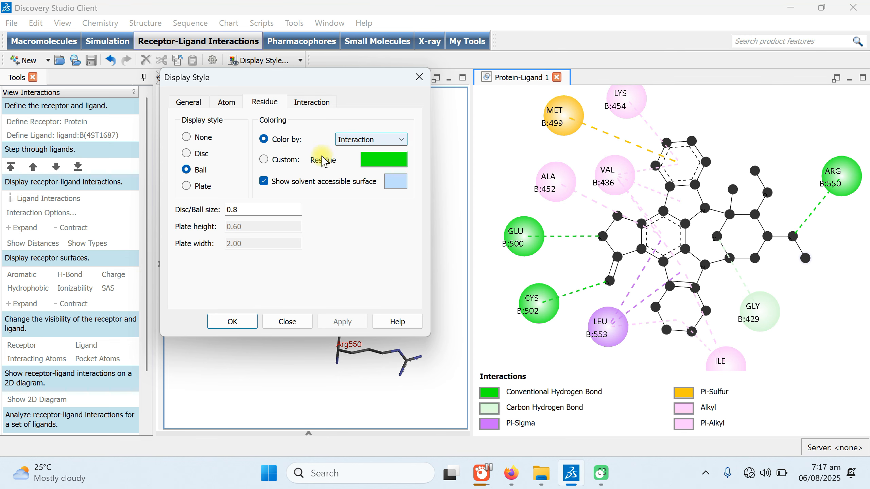
pyautogui.click(265, 162)
pyautogui.click(394, 160)
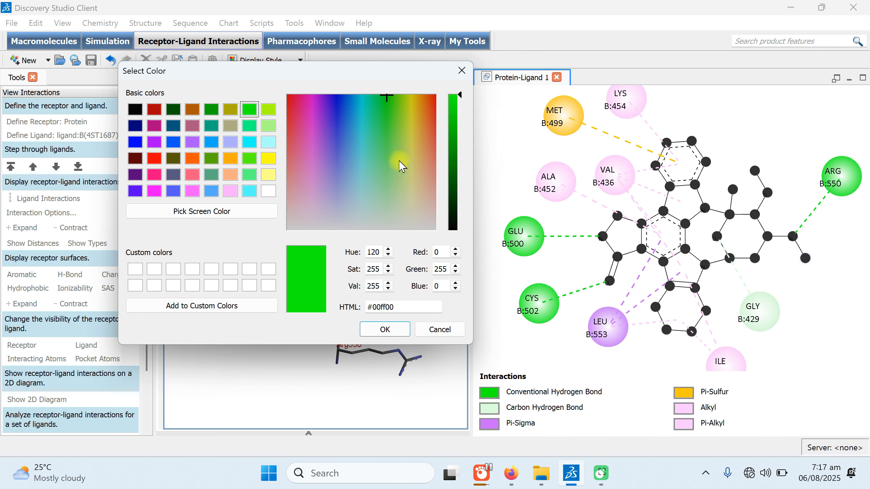
pyautogui.click(467, 74)
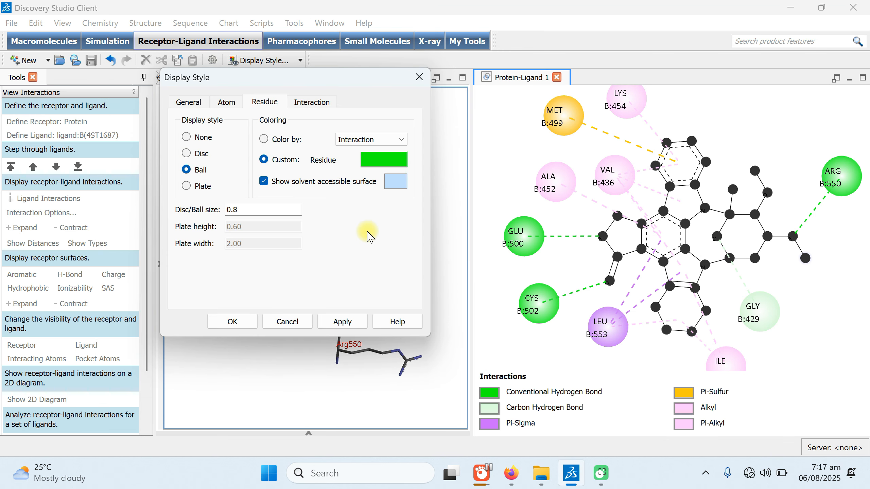
# - Hide the non-classical carbon hydrogen bond interactions in the 2D diagram and apply the changes
pyautogui.click(313, 103)
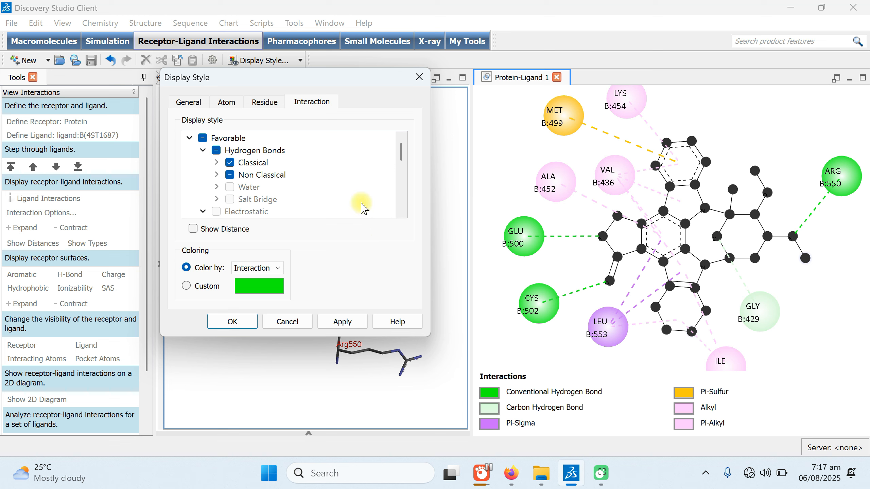
pyautogui.click(217, 163)
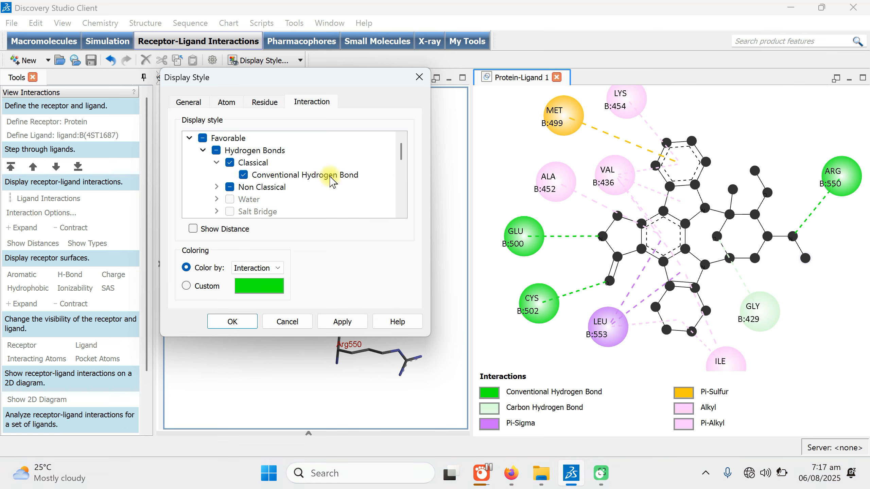
pyautogui.click(217, 163)
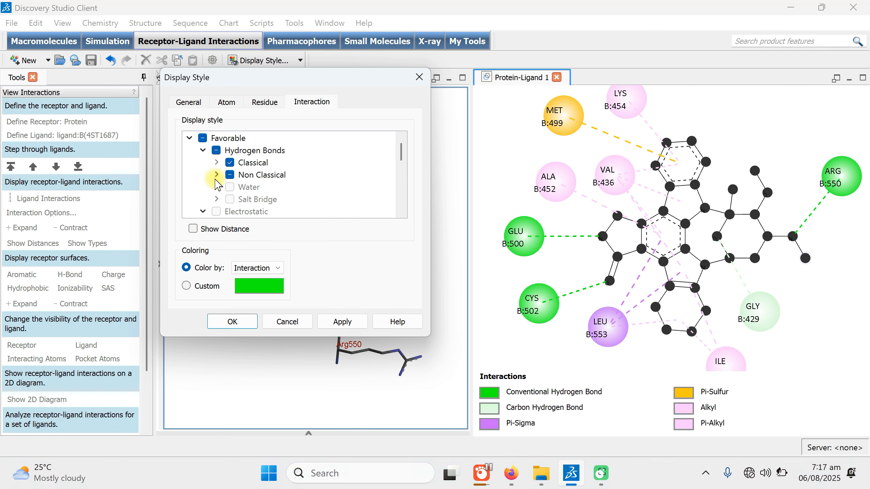
pyautogui.click(217, 174)
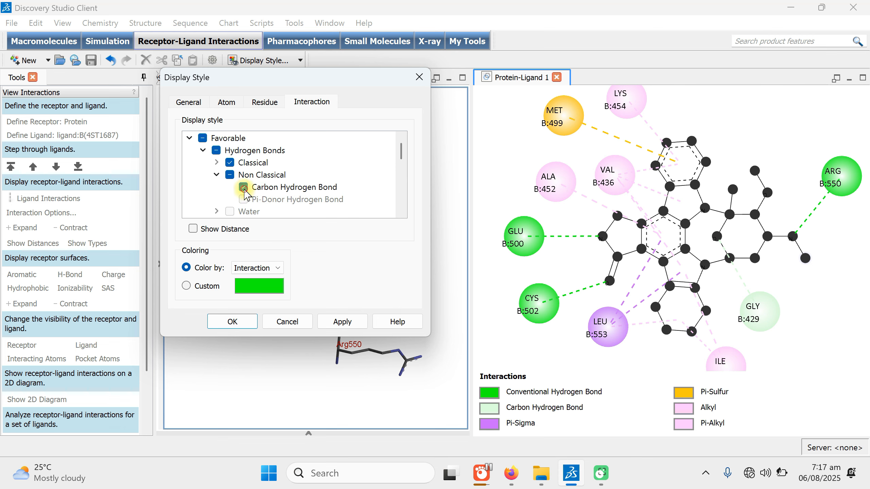
pyautogui.click(230, 177)
pyautogui.click(244, 188)
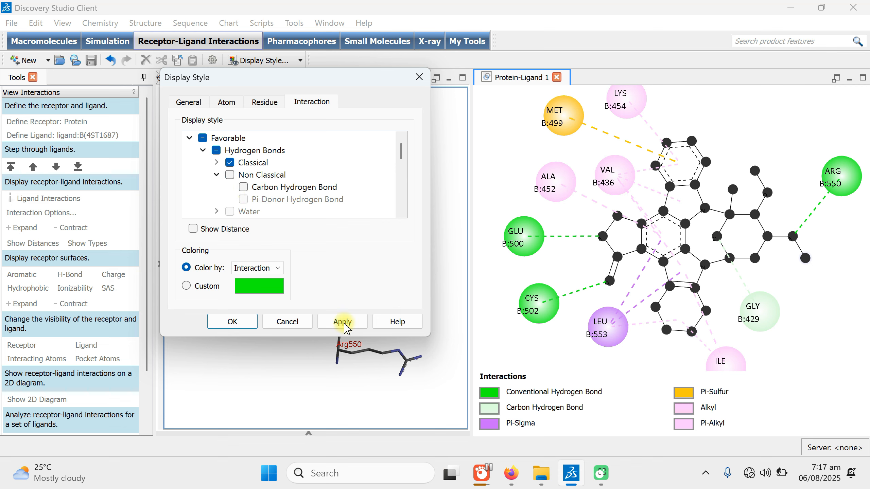
pyautogui.click(343, 322)
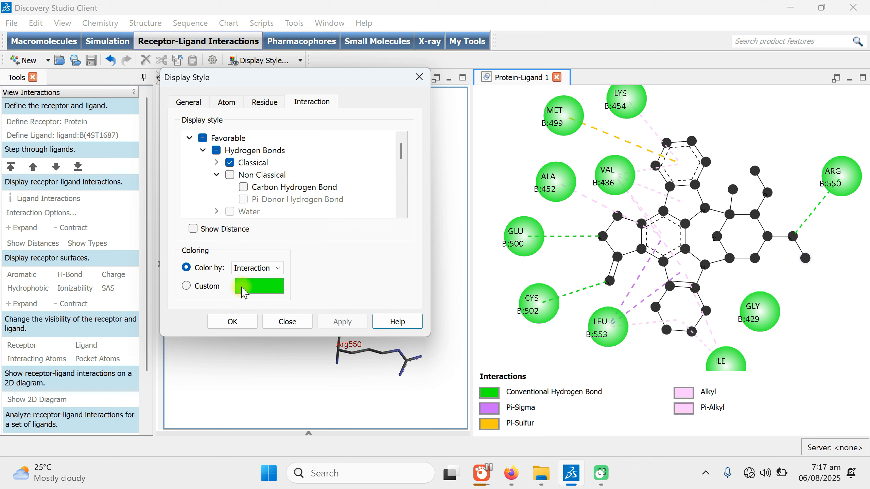
# - Show the distances on the interactions of the 2D diagram and accept the display style settings
pyautogui.click(248, 271)
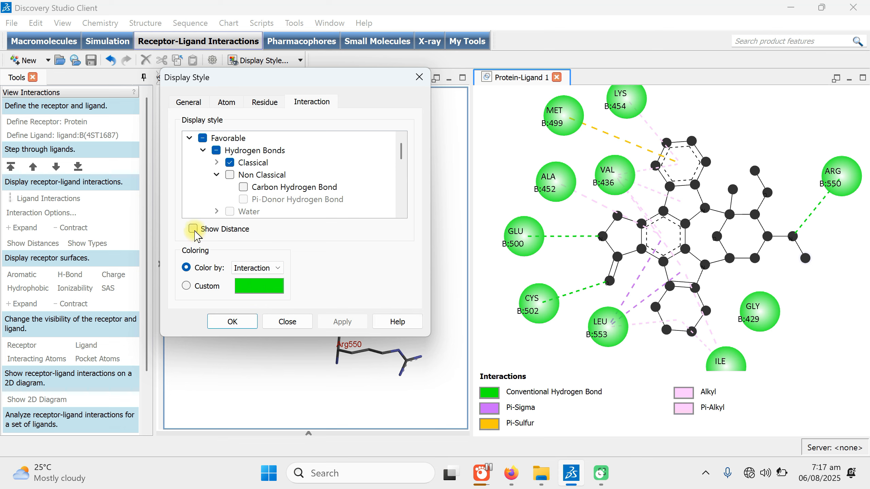
pyautogui.click(341, 322)
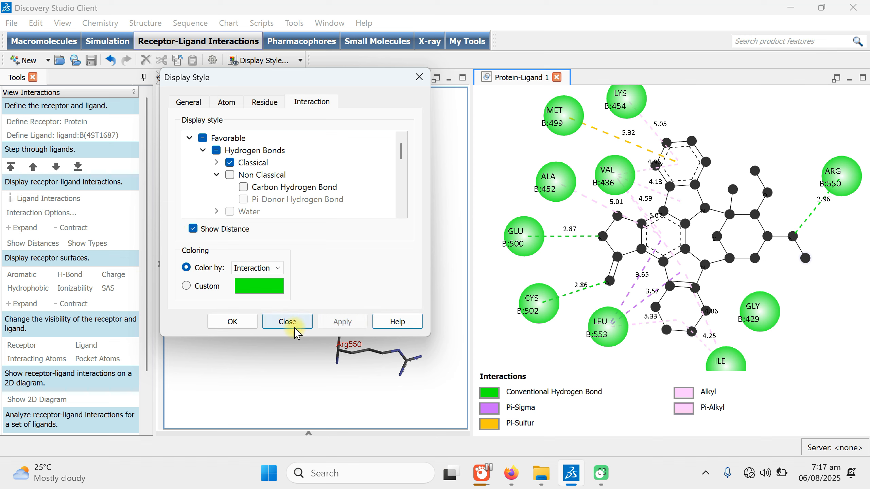
pyautogui.click(232, 322)
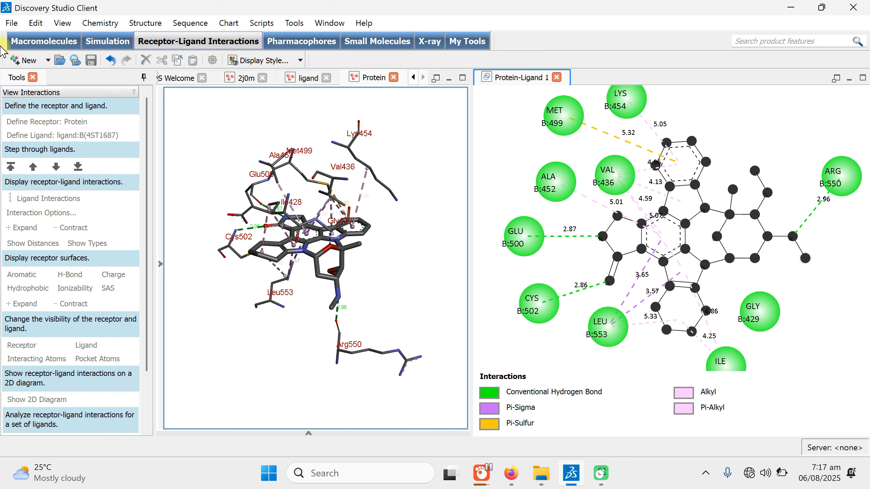
# - Save the 2D diagram as an image file named Pic1 in the Demo folder, sized 1168 by 1034 pixels with the aspect ratio kept
pyautogui.click(13, 24)
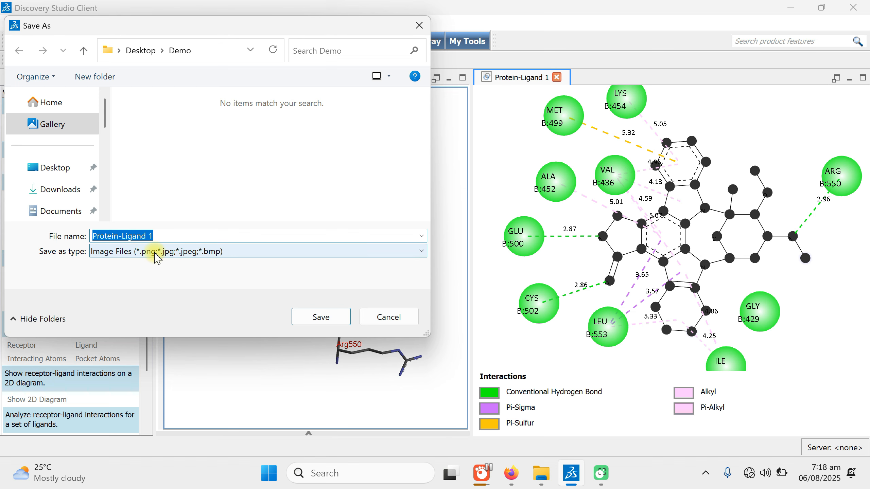
pyautogui.click(178, 257)
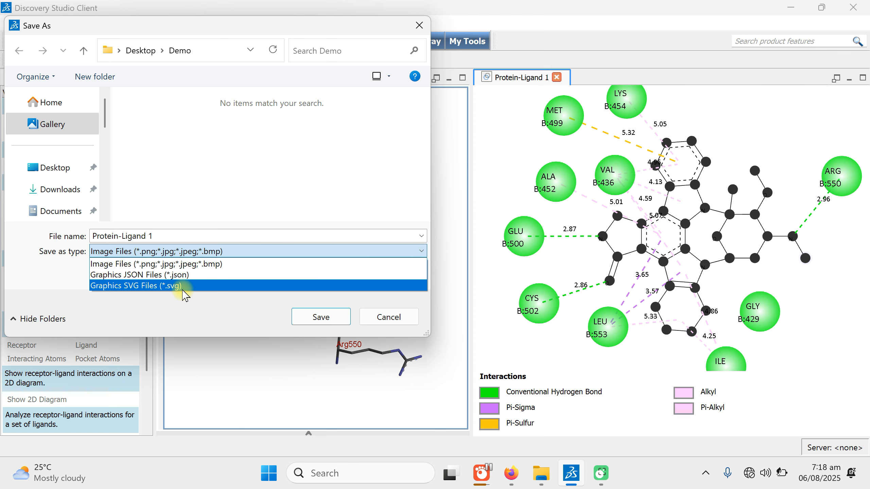
pyautogui.click(219, 264)
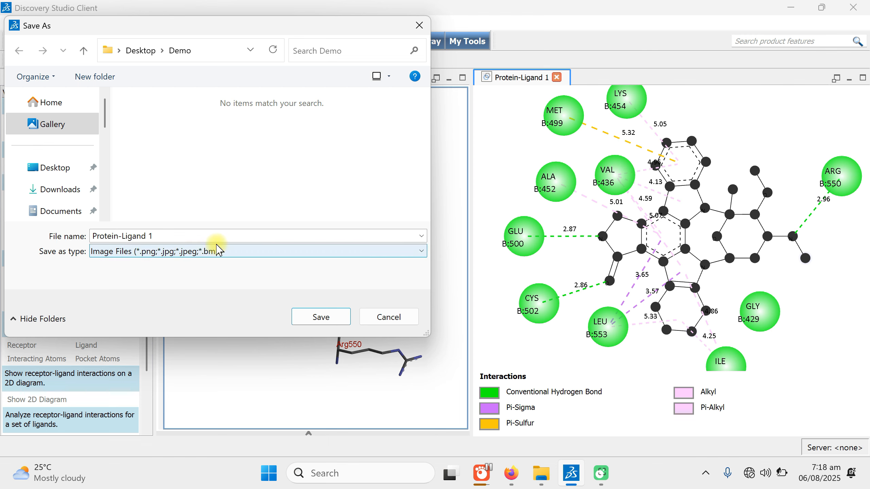
pyautogui.click(174, 239)
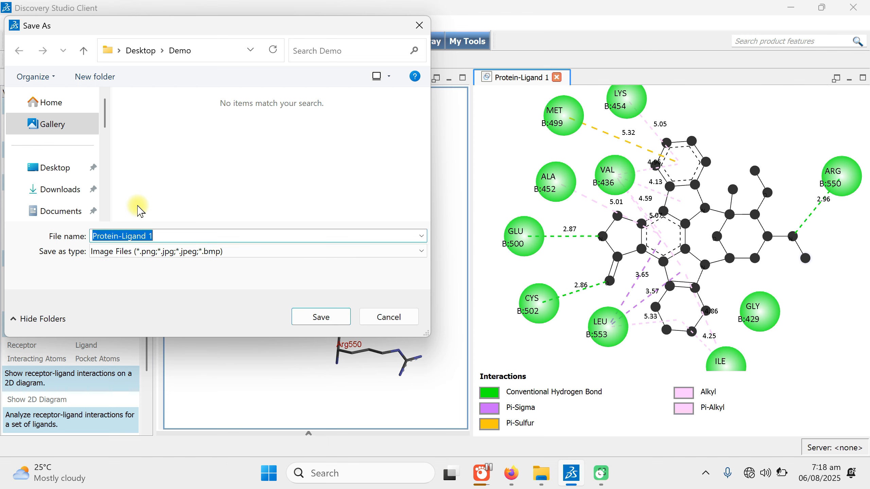
pyautogui.write('Pic1')
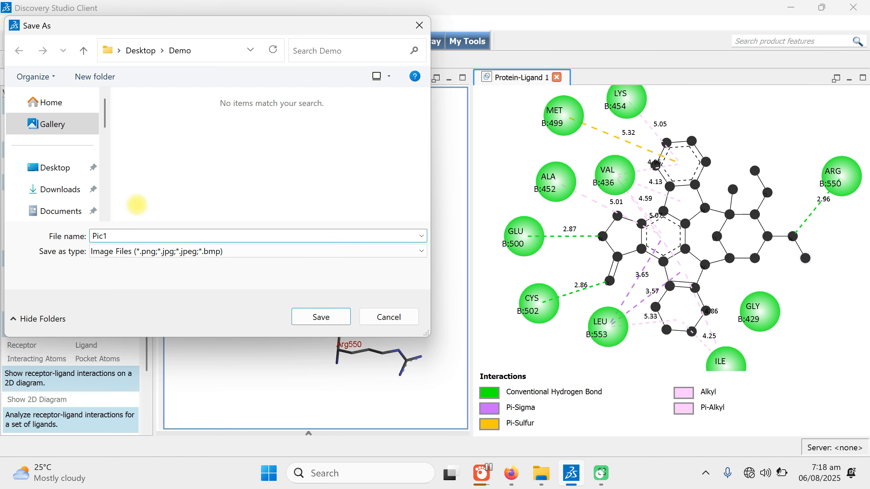
pyautogui.click(323, 318)
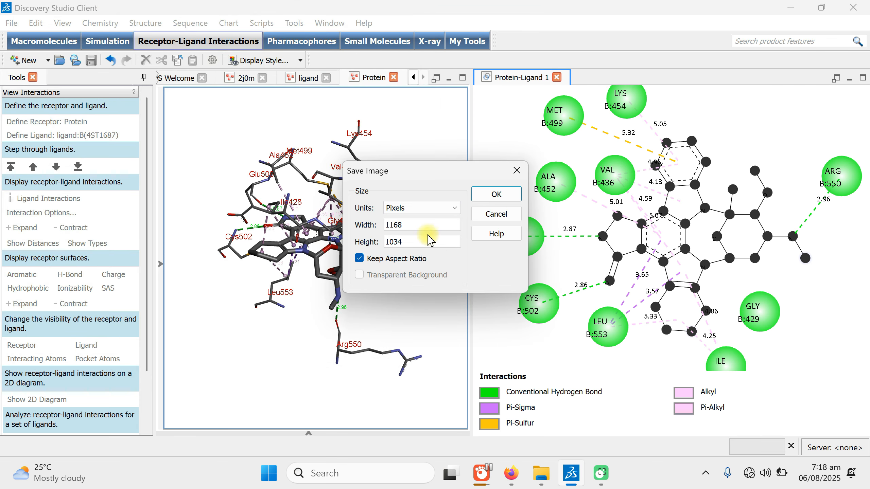
pyautogui.click(424, 215)
pyautogui.click(426, 214)
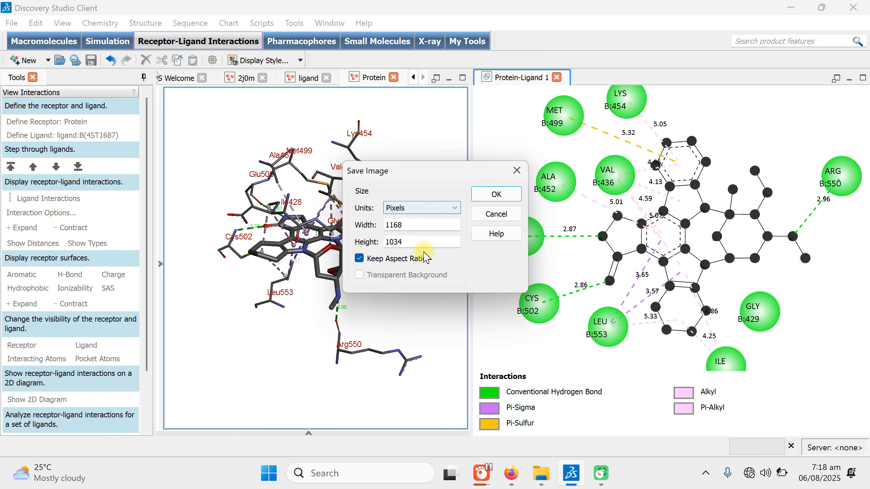
pyautogui.click(496, 195)
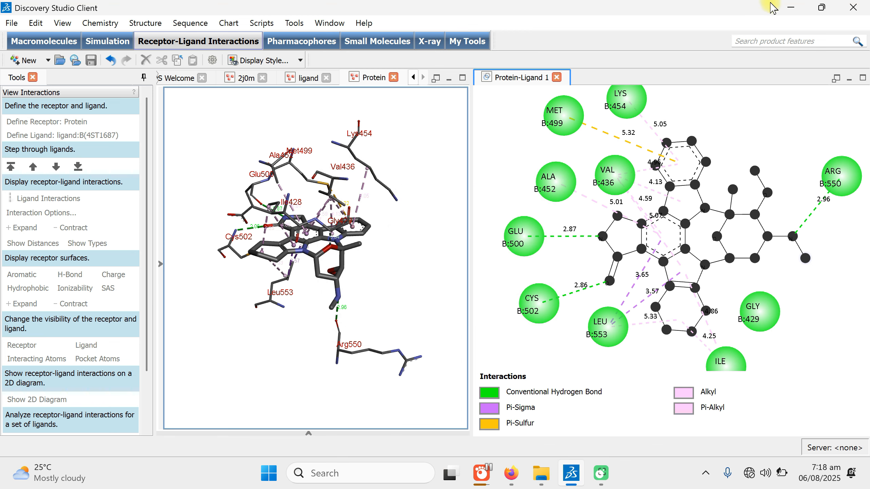
# - Open Pic1.png from the Demo folder on the desktop and check the exported 2D diagram at full window size
pyautogui.click(801, 16)
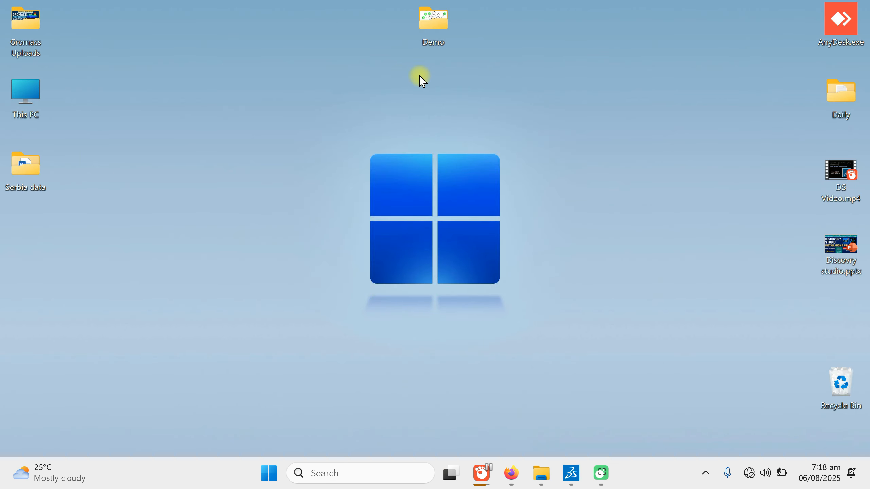
pyautogui.doubleClick(434, 25)
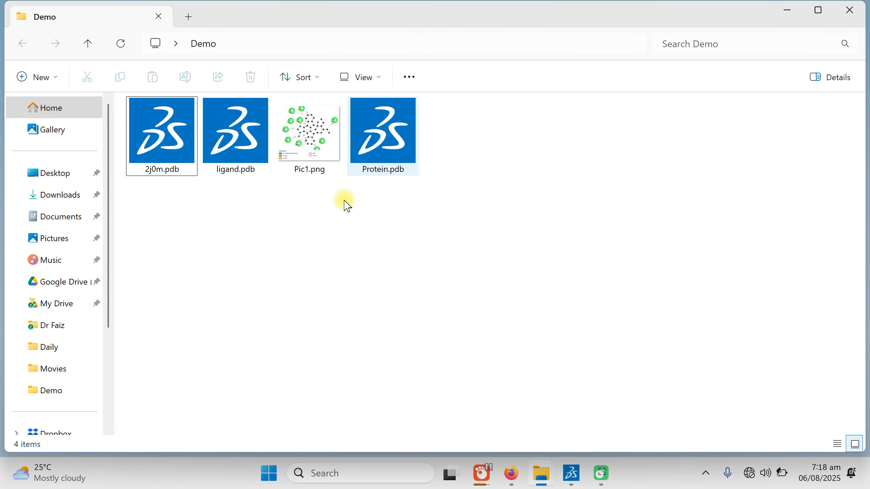
pyautogui.click(305, 130)
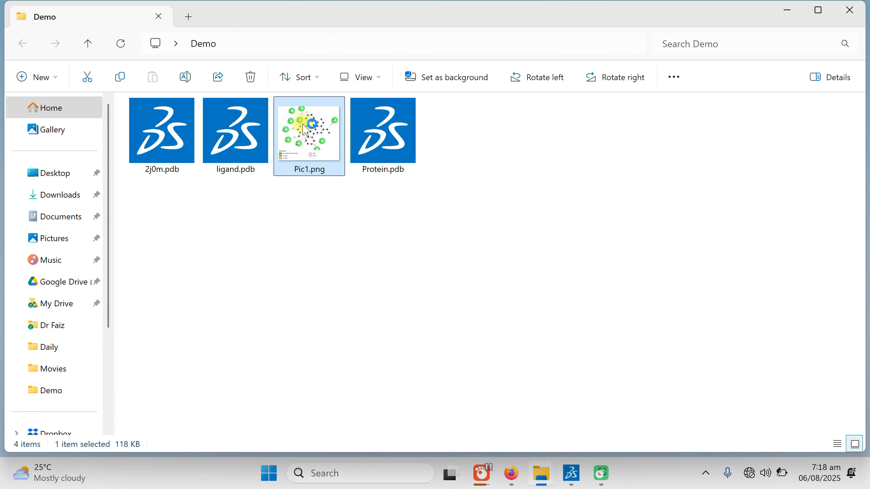
pyautogui.doubleClick(305, 129)
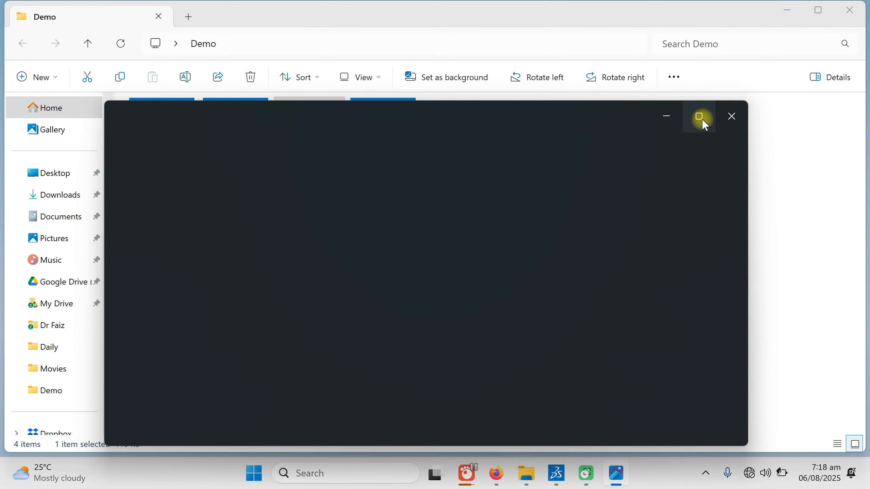
pyautogui.click(701, 118)
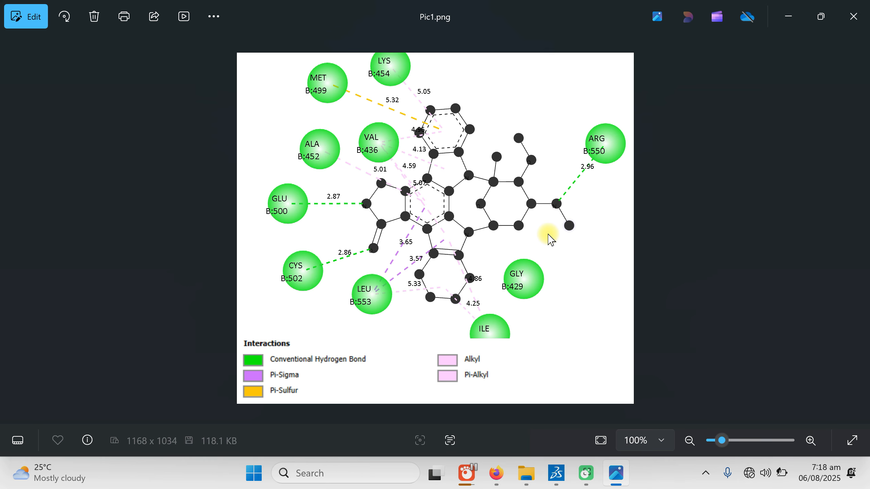
pyautogui.click(688, 16)
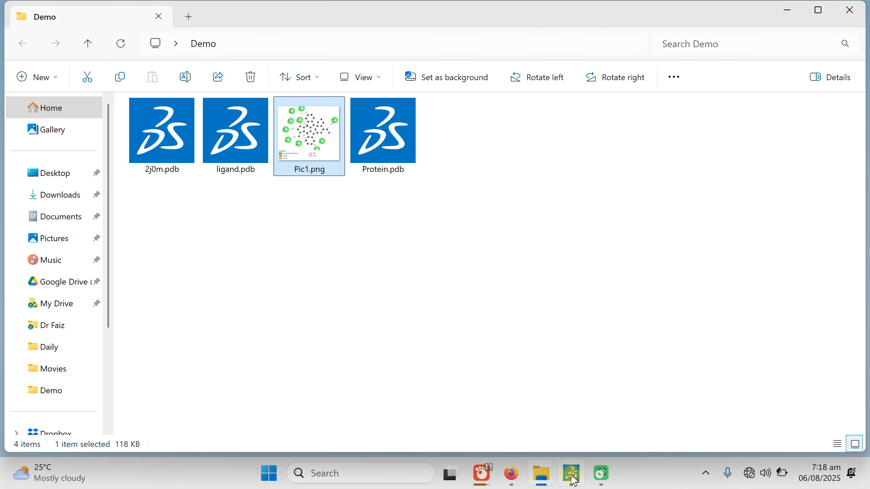
# - Return to Discovery Studio, close the 2D diagram and save the 3D complex as a Discovery Studio file (.dsv) named 3d complex
pyautogui.click(572, 475)
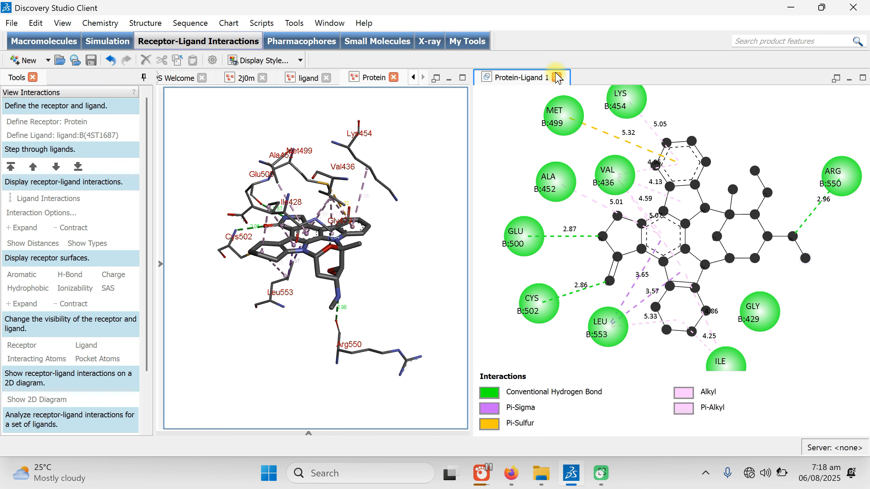
pyautogui.click(557, 76)
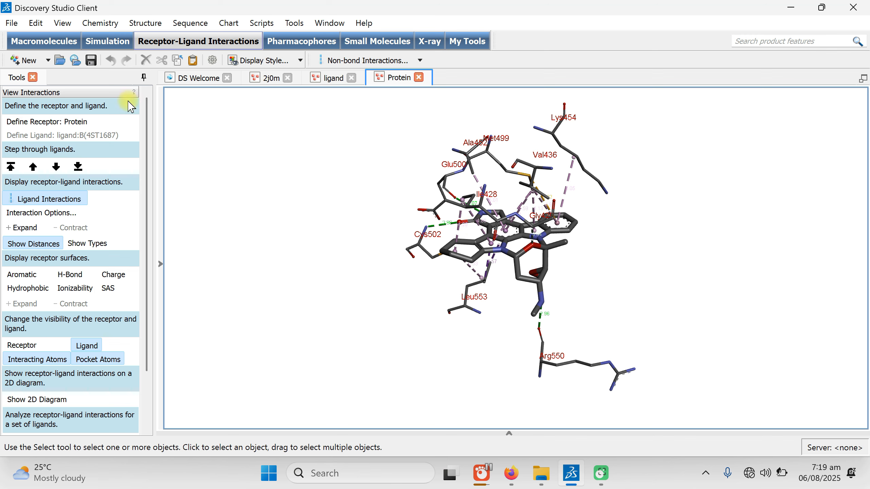
pyautogui.click(12, 24)
pyautogui.click(39, 137)
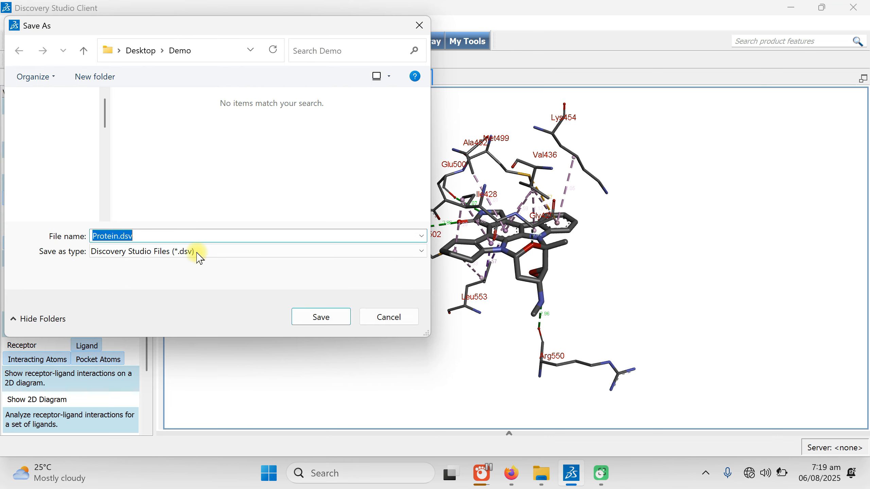
pyautogui.click(208, 252)
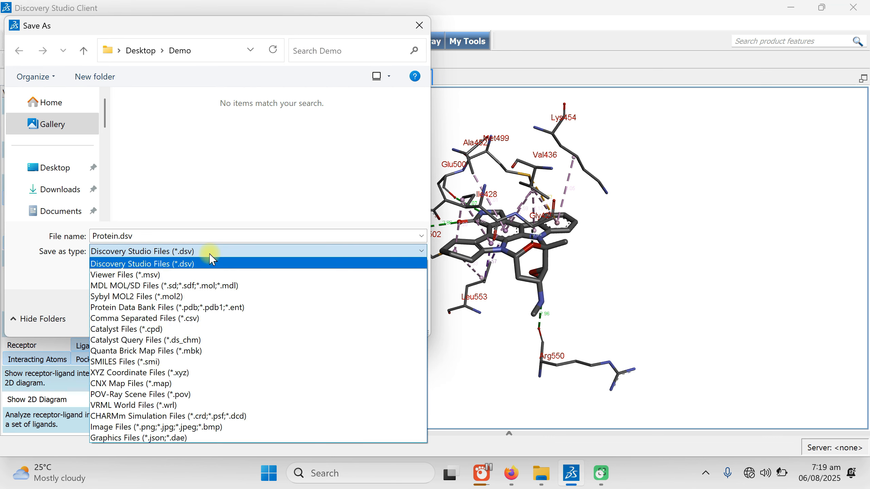
pyautogui.click(214, 190)
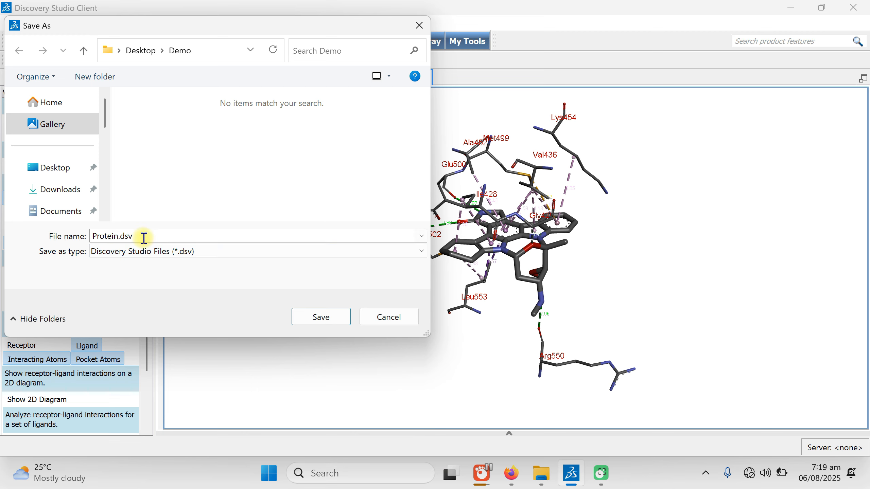
pyautogui.click(143, 237)
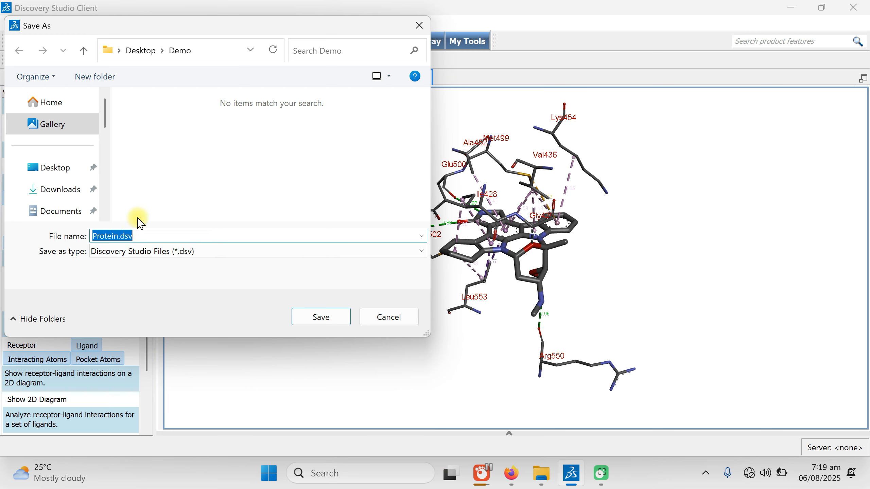
pyautogui.write('3d complex')
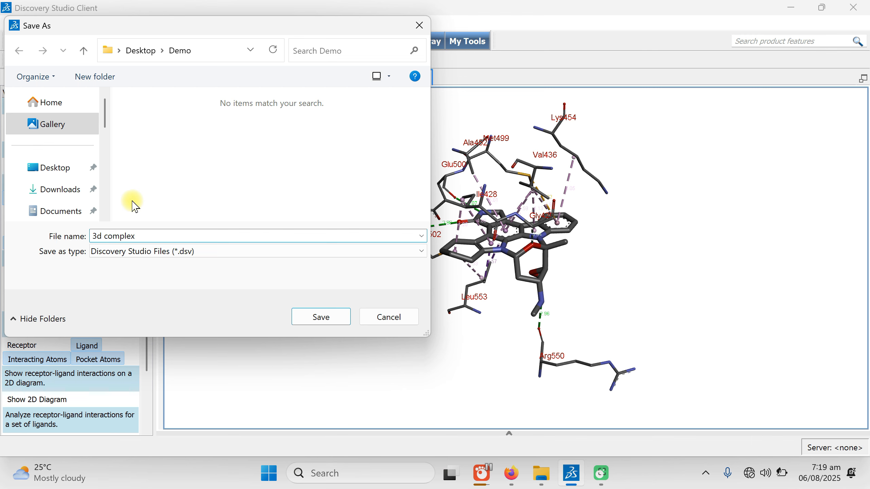
pyautogui.click(334, 317)
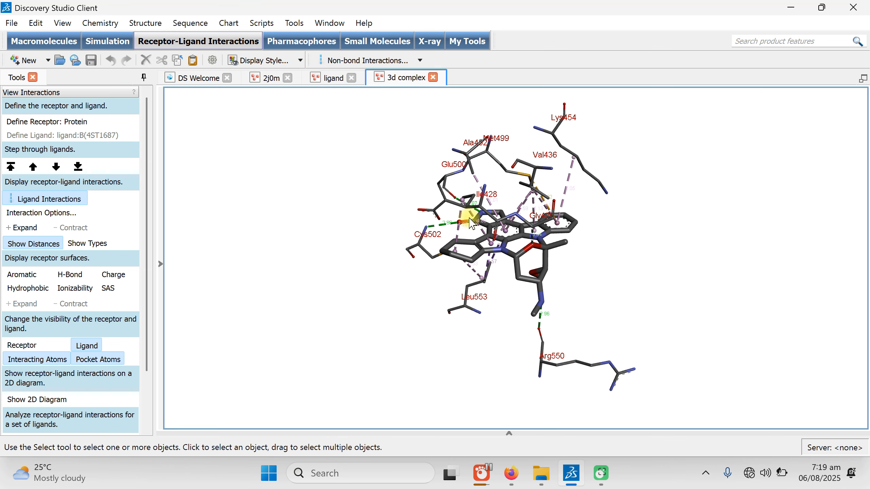
# - Switch to the Demo folder in File Explorer and check the saved 3d complex.dsv file
pyautogui.click(540, 481)
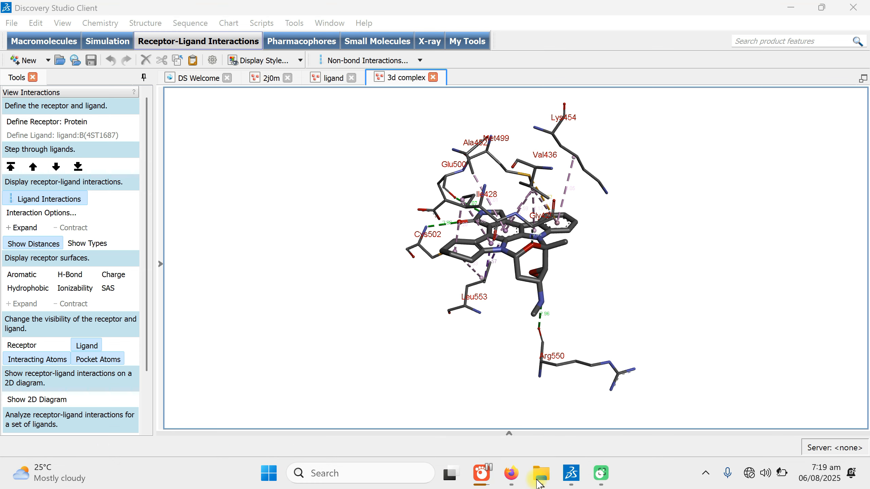
pyautogui.click(670, 389)
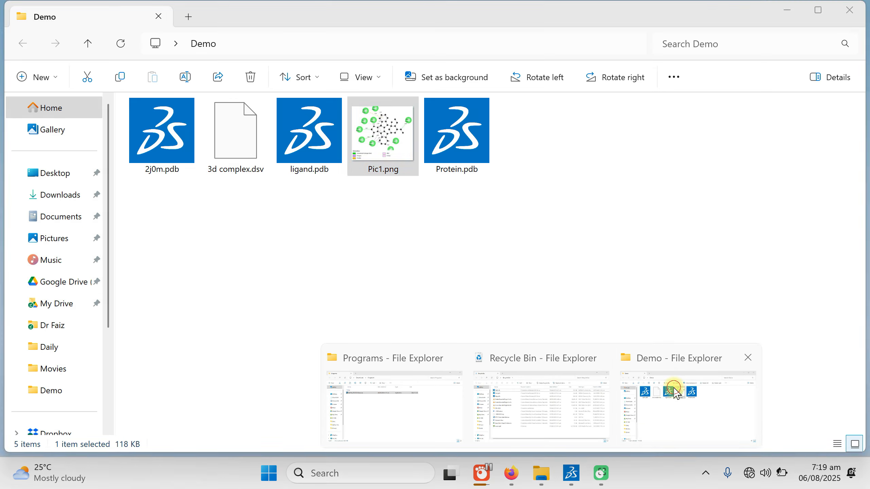
pyautogui.click(240, 137)
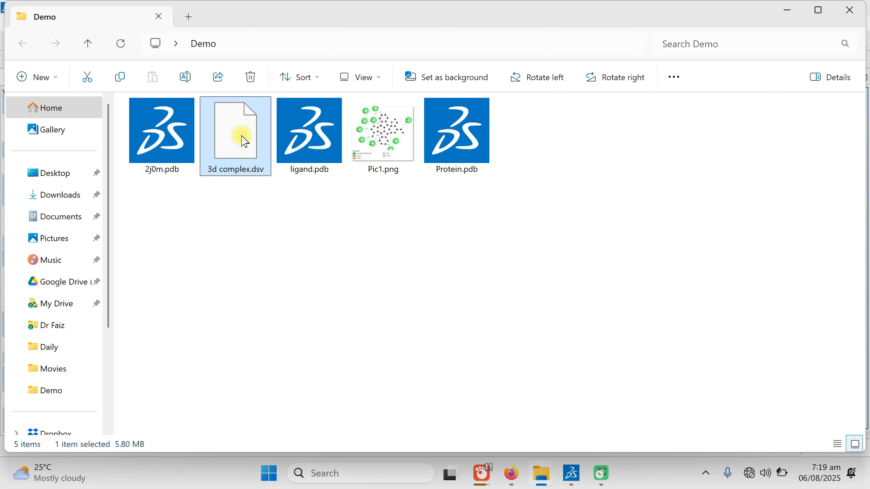
pyautogui.click(790, 15)
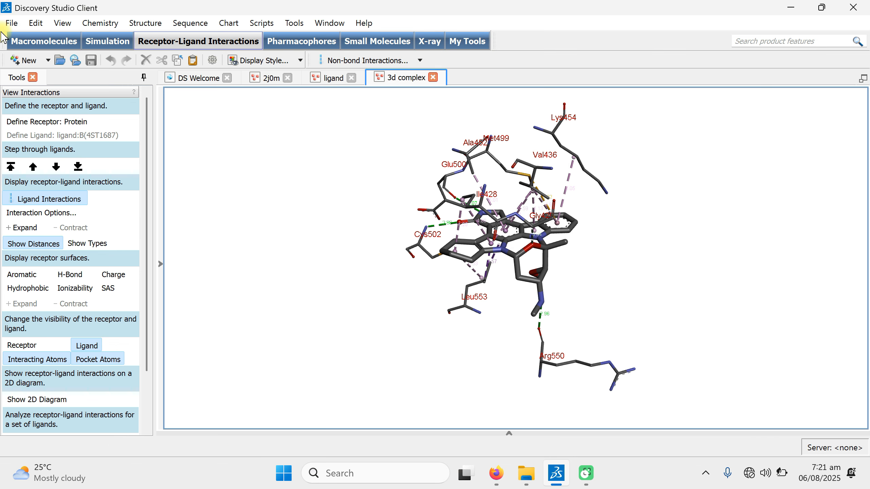
# - Save the 3D interaction view as an image file named 3d complex.png in the Demo folder
pyautogui.click(11, 26)
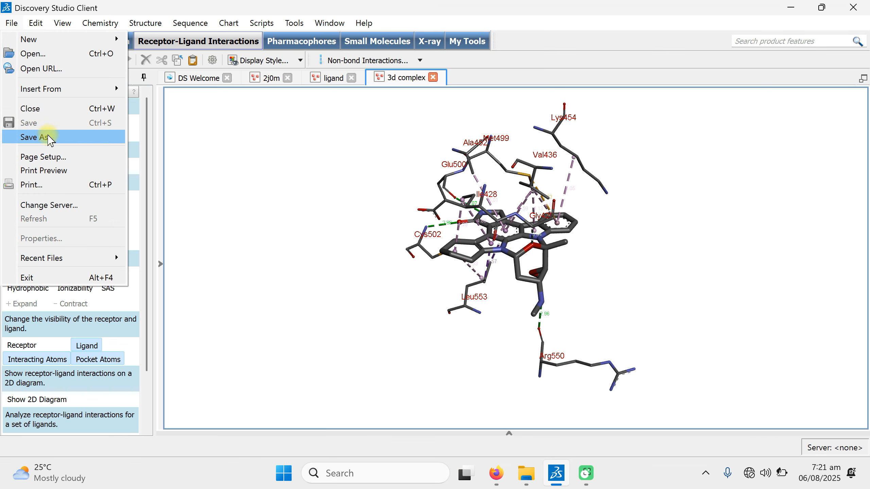
pyautogui.click(48, 136)
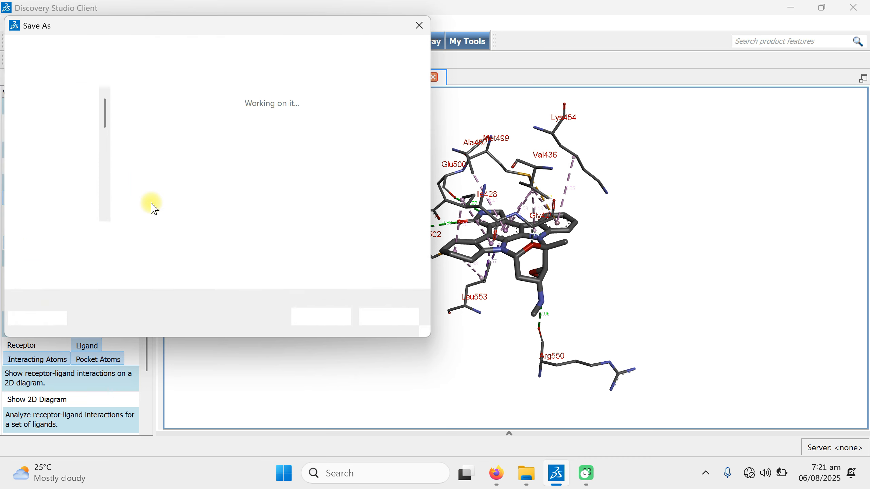
pyautogui.click(132, 254)
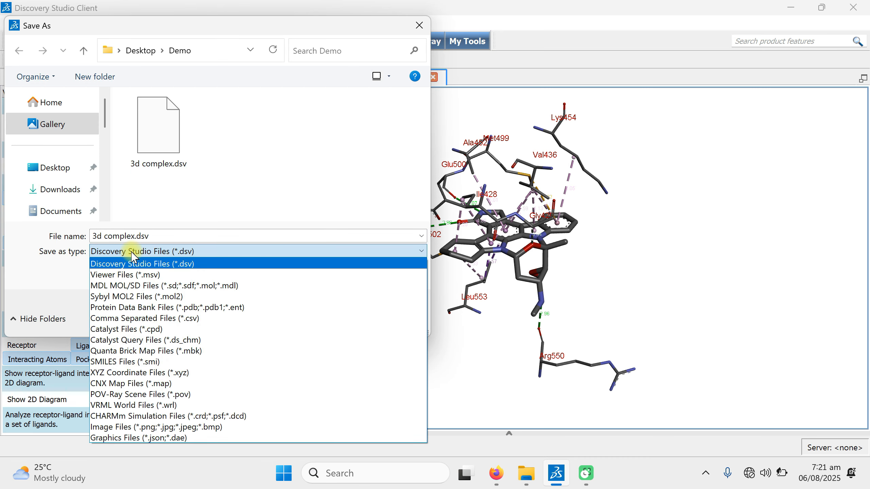
pyautogui.click(207, 427)
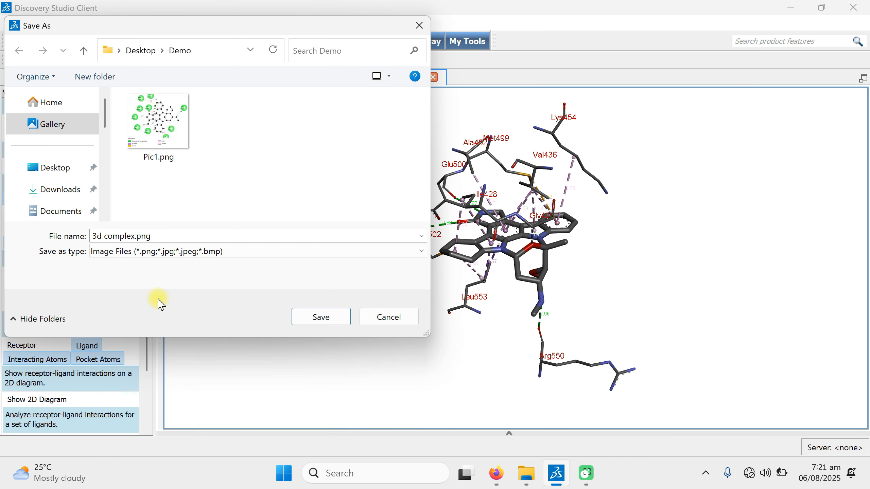
pyautogui.click(321, 318)
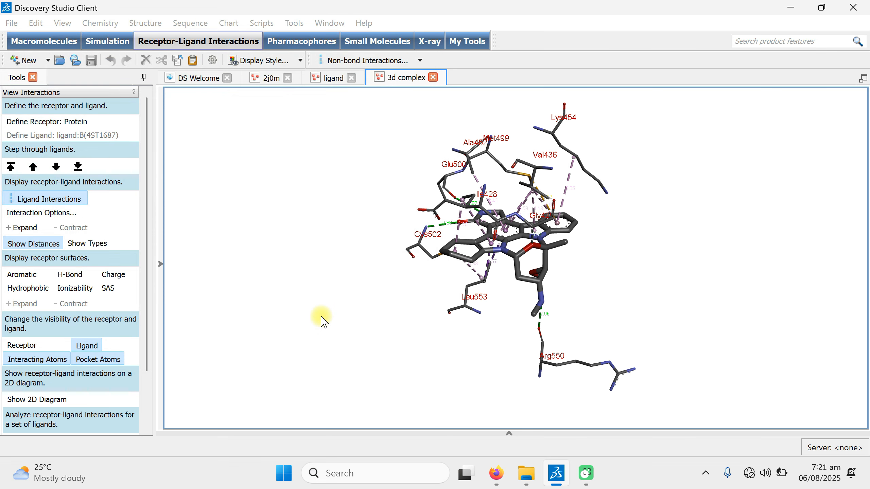
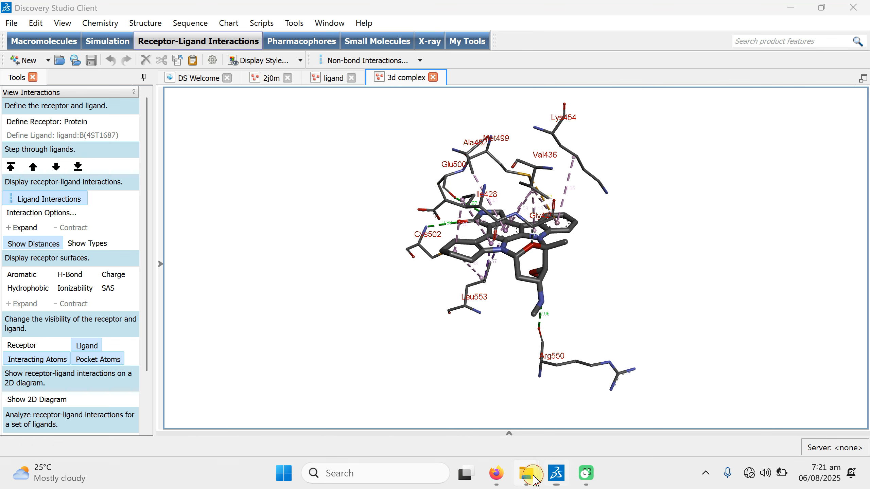
# - Open 3d complex.png from the Demo folder to inspect the exported 3D view with its residue labels and distances
pyautogui.moveTo(527, 474)
pyautogui.click(675, 406)
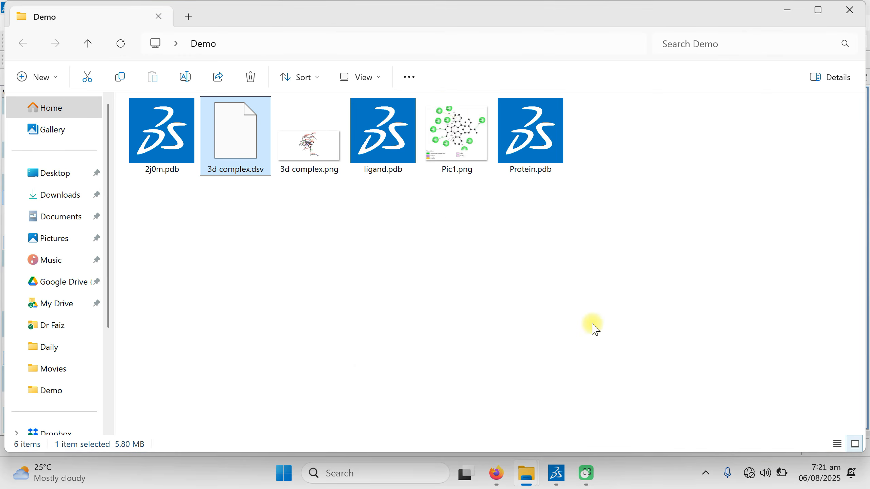
pyautogui.click(313, 148)
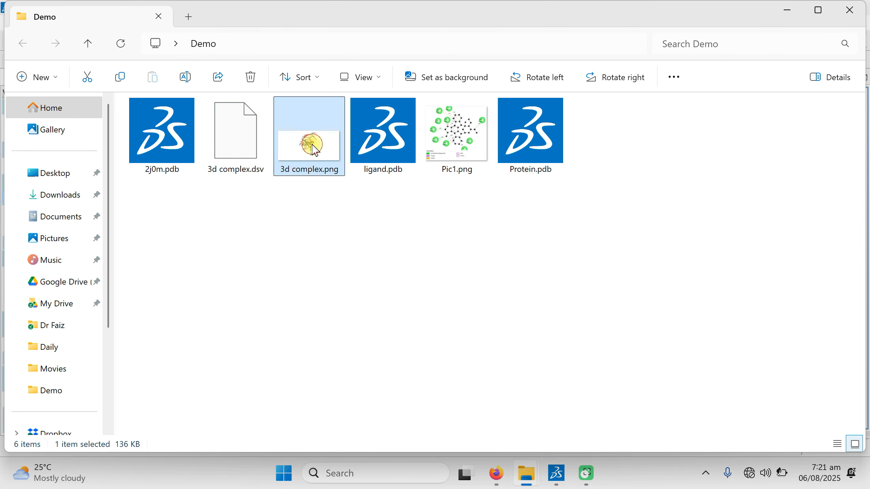
pyautogui.doubleClick(313, 146)
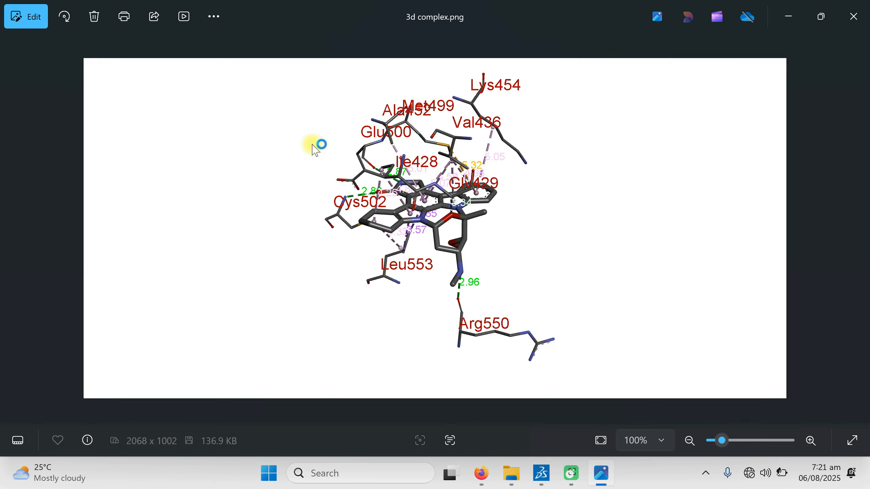
# - Close the 3d complex.png preview, minimise the Demo folder and switch to the 2j0m structure in Discovery Studio
pyautogui.click(855, 19)
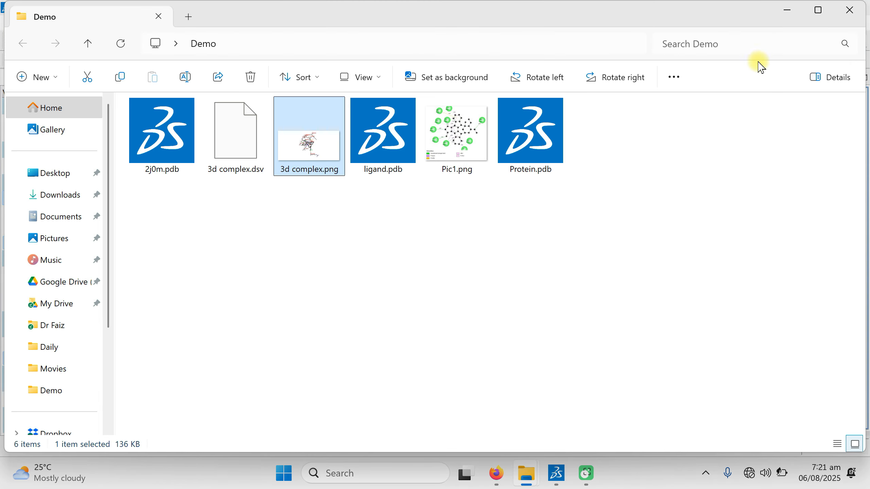
pyautogui.click(790, 12)
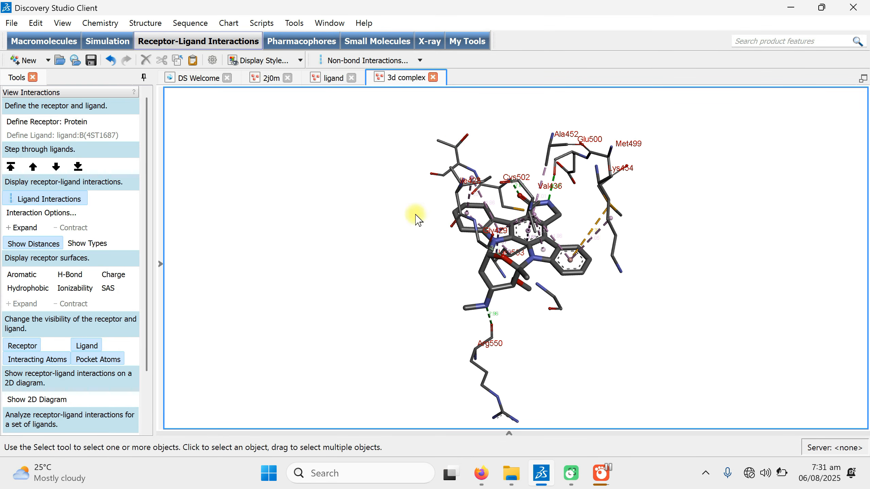
pyautogui.click(271, 79)
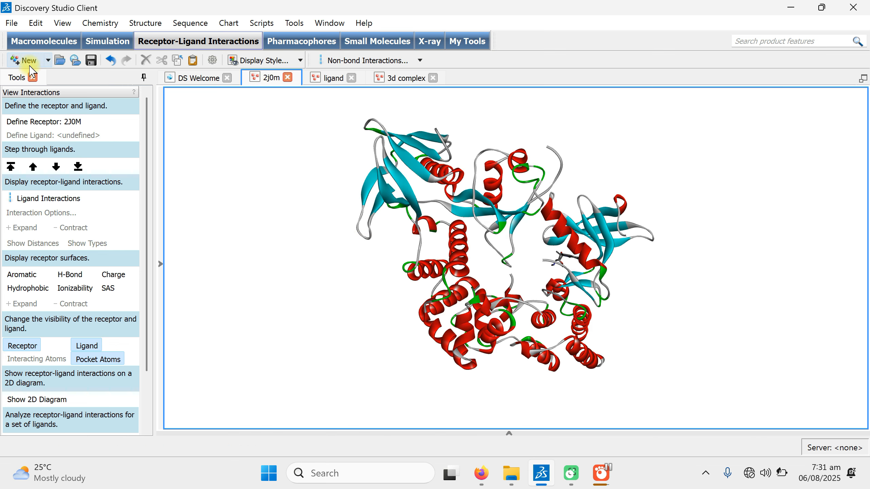
pyautogui.click(12, 24)
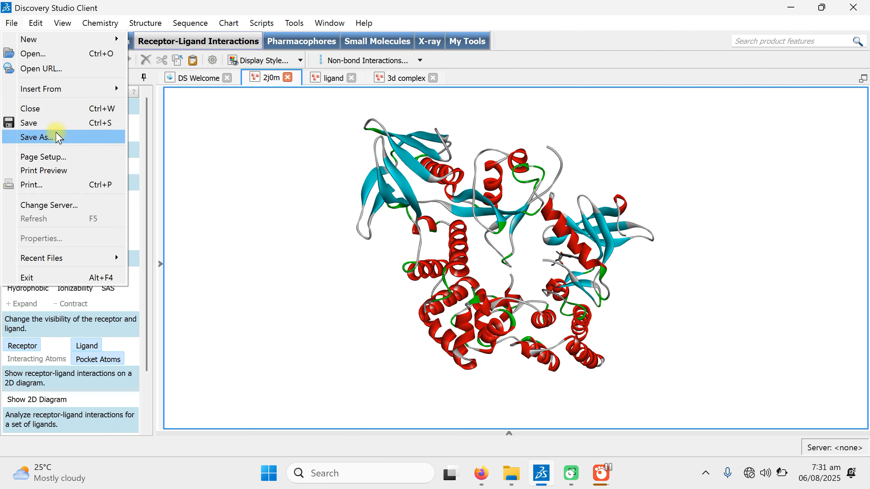
pyautogui.click(284, 248)
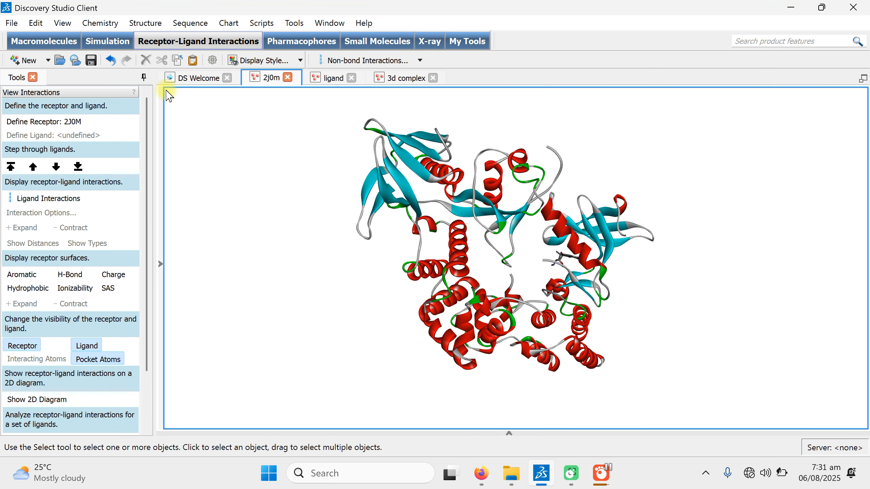
# - Show the hierarchy of the 2j0m structure and hide its Hetatm group
pyautogui.click(162, 263)
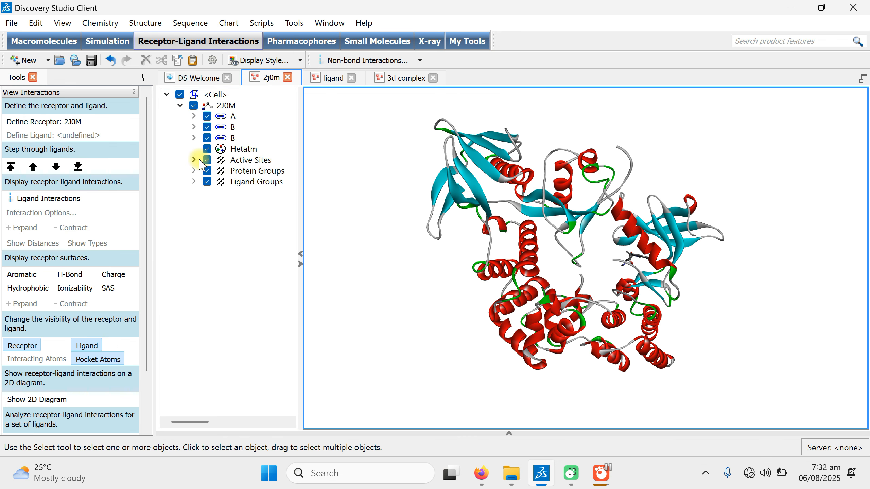
pyautogui.click(207, 150)
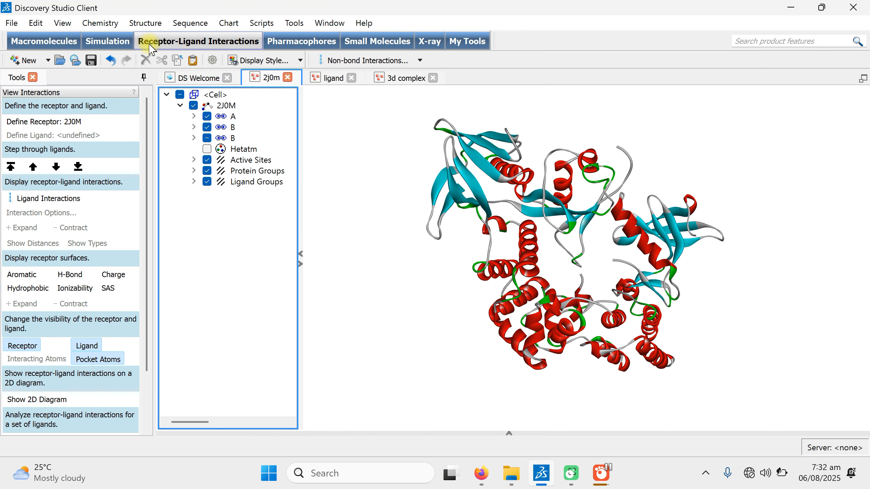
# - Add a solid Solvent surface coloured by Atom Charge to the 2j0m structure and rotate the model to inspect it
pyautogui.click(147, 23)
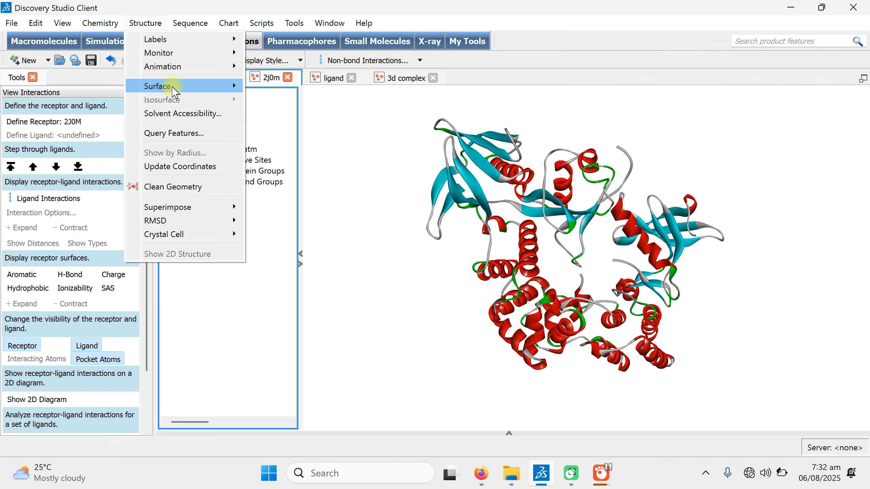
pyautogui.moveTo(171, 87)
pyautogui.click(272, 89)
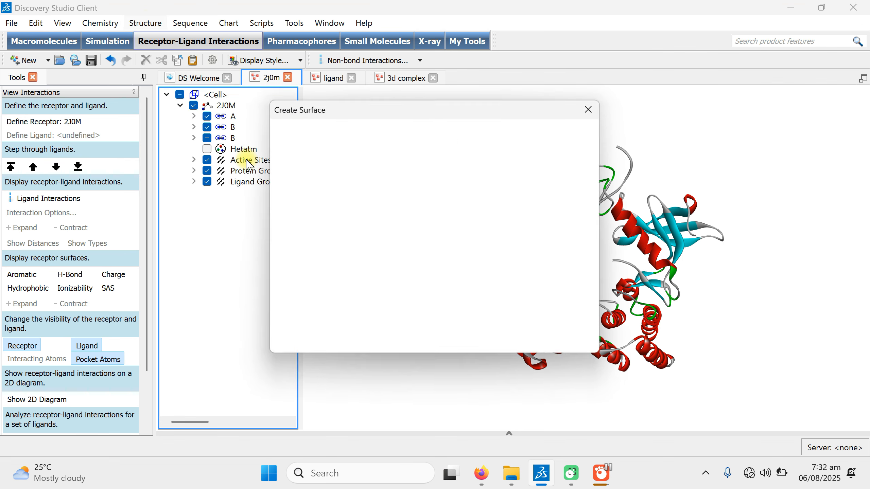
pyautogui.moveTo(476, 110); pyautogui.dragTo(245, 66)
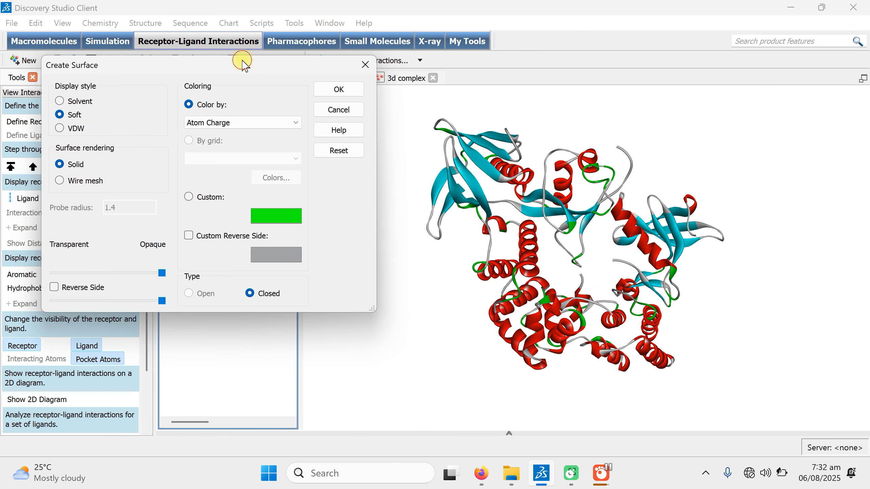
pyautogui.click(60, 102)
pyautogui.click(59, 114)
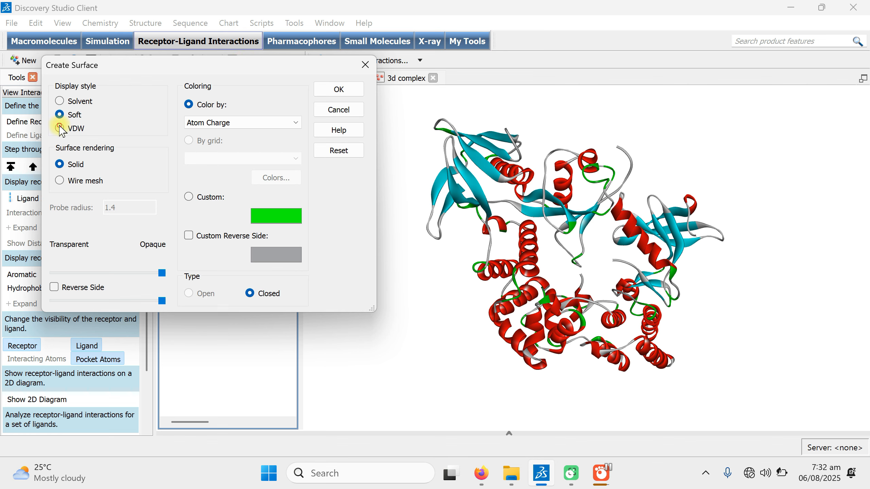
pyautogui.click(59, 129)
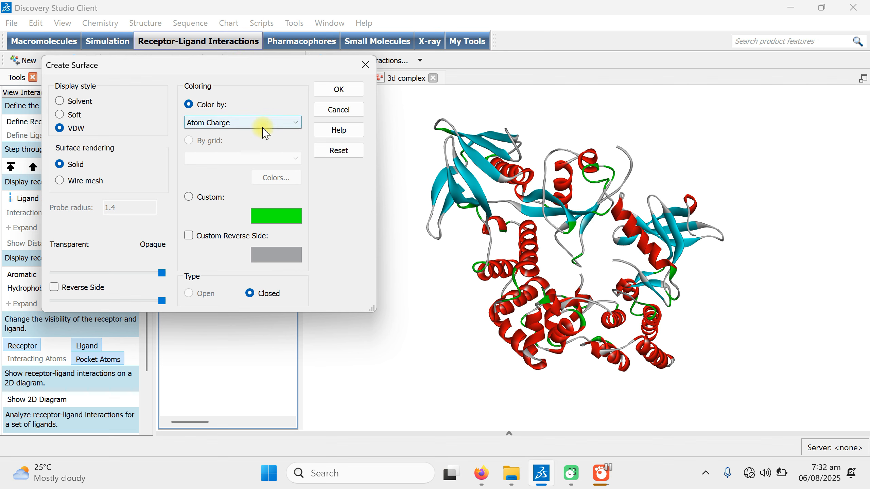
pyautogui.click(60, 101)
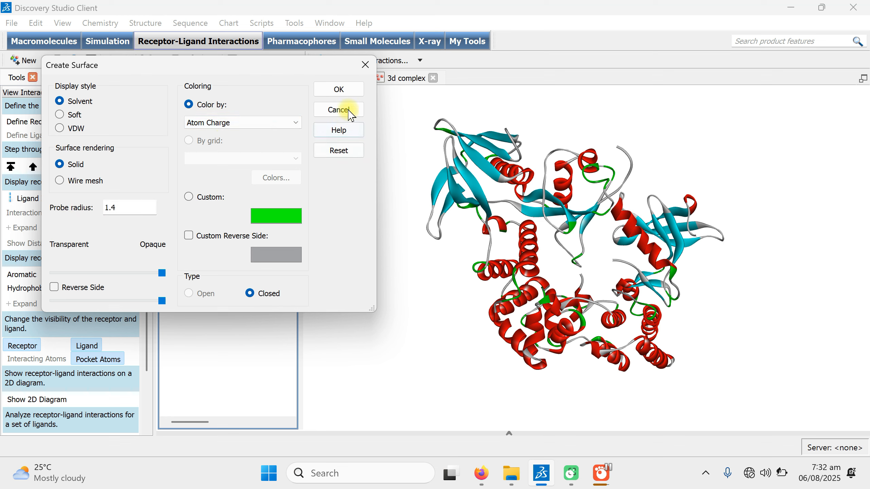
pyautogui.click(349, 90)
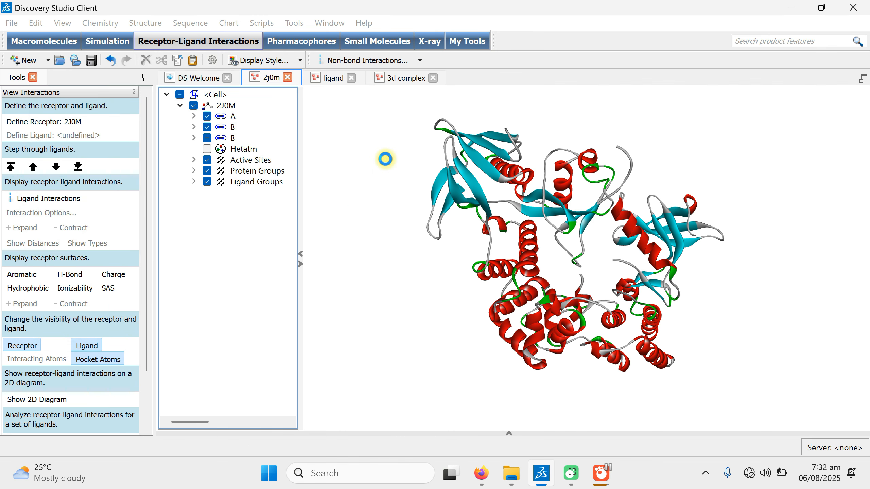
pyautogui.moveTo(704, 278); pyautogui.dragTo(424, 168, button='right')
pyautogui.moveTo(454, 141); pyautogui.dragTo(257, 261, button='right')
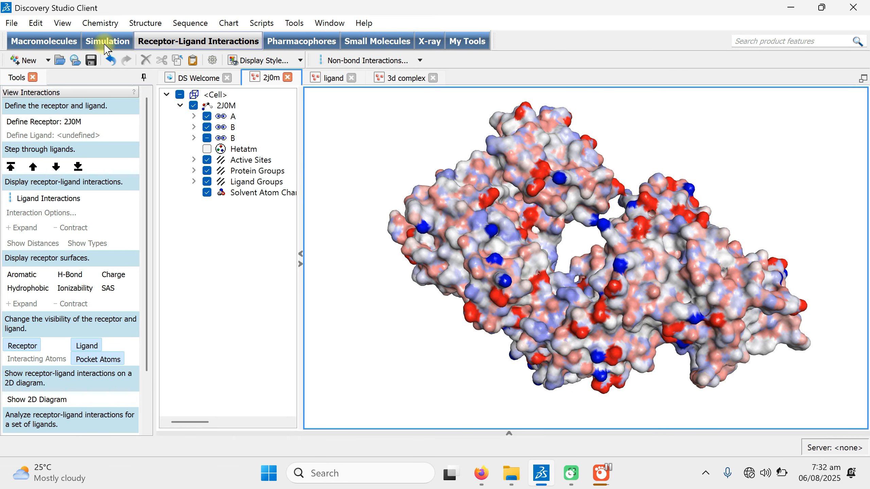
# - Add a second Solvent surface coloured by Atom Charge to 2j0m, rendered as Wire mesh, and inspect it
pyautogui.click(145, 22)
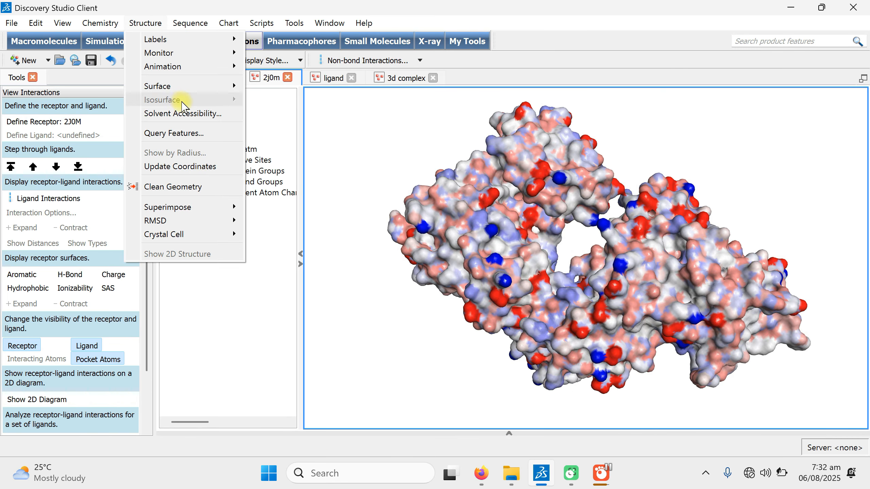
pyautogui.moveTo(185, 85)
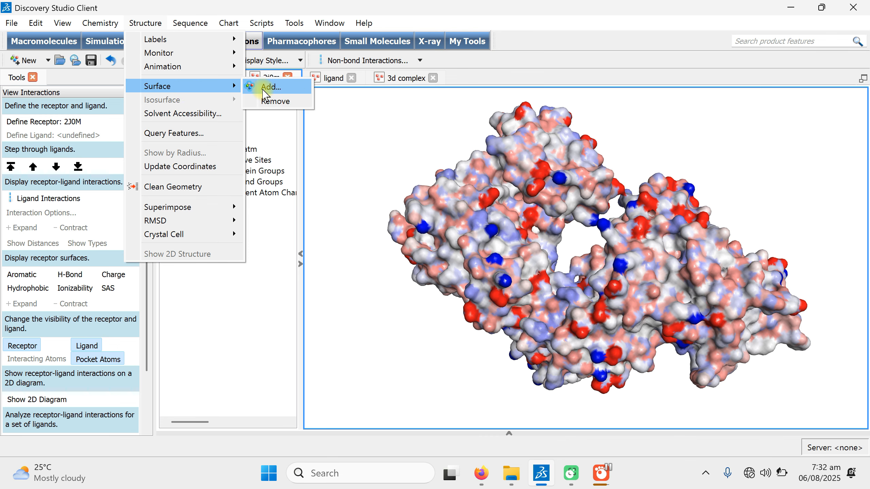
pyautogui.click(269, 87)
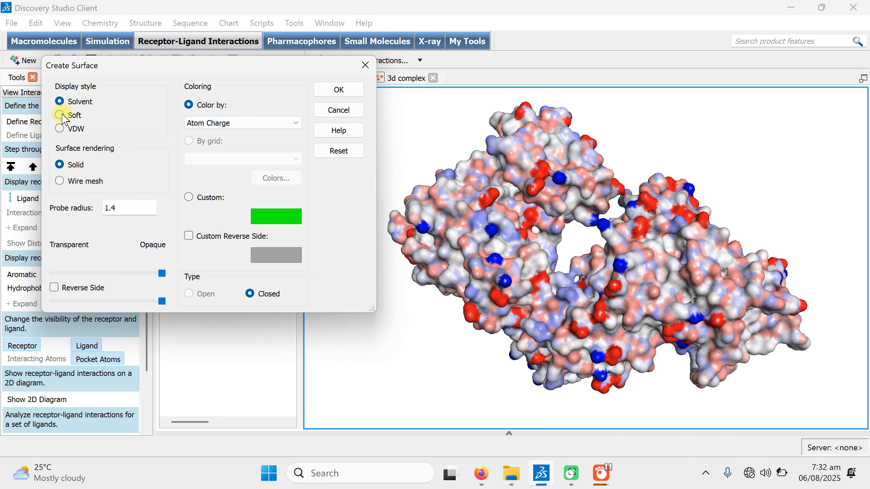
pyautogui.click(61, 180)
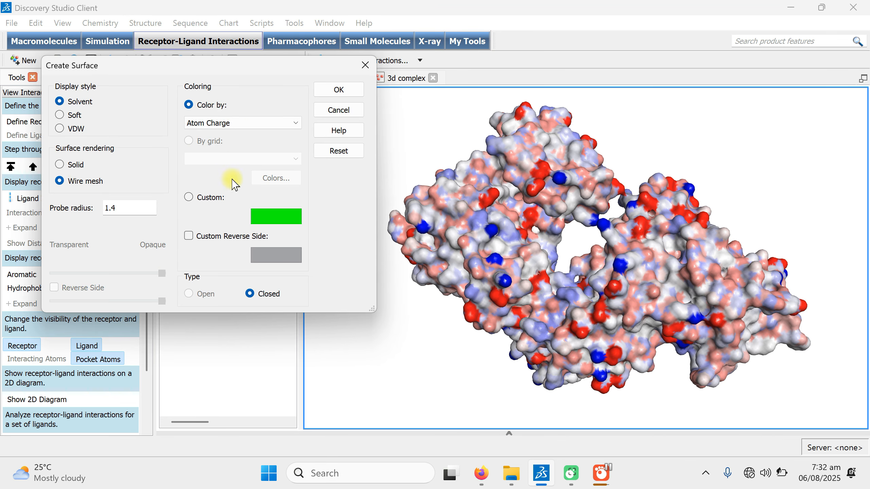
pyautogui.click(342, 89)
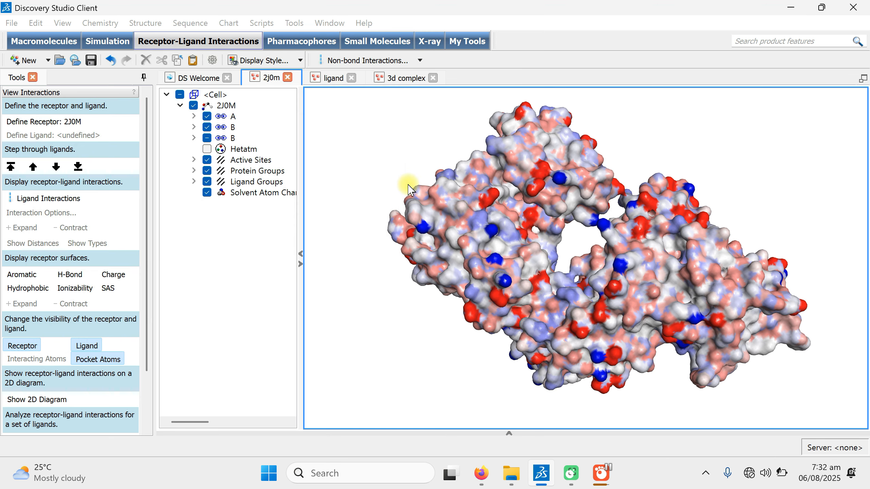
pyautogui.moveTo(709, 204); pyautogui.dragTo(496, 238, button='right')
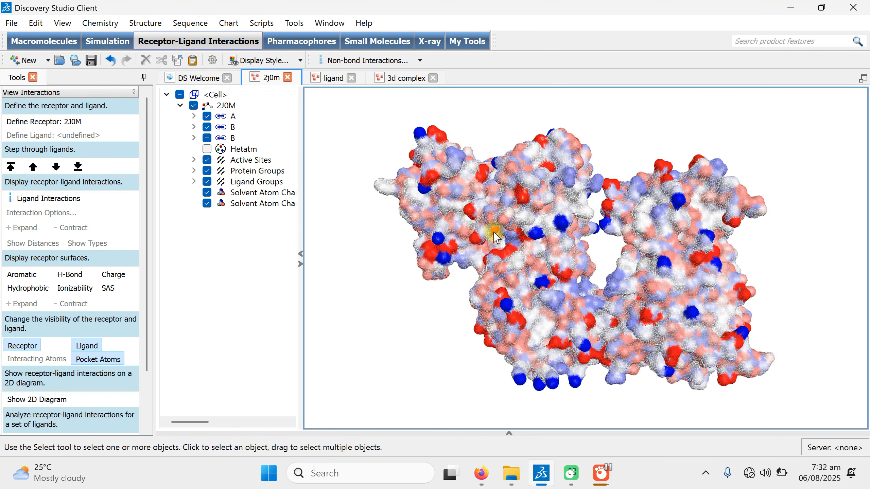
# - Remove the Solvent surfaces from the 2j0m structure
pyautogui.click(148, 23)
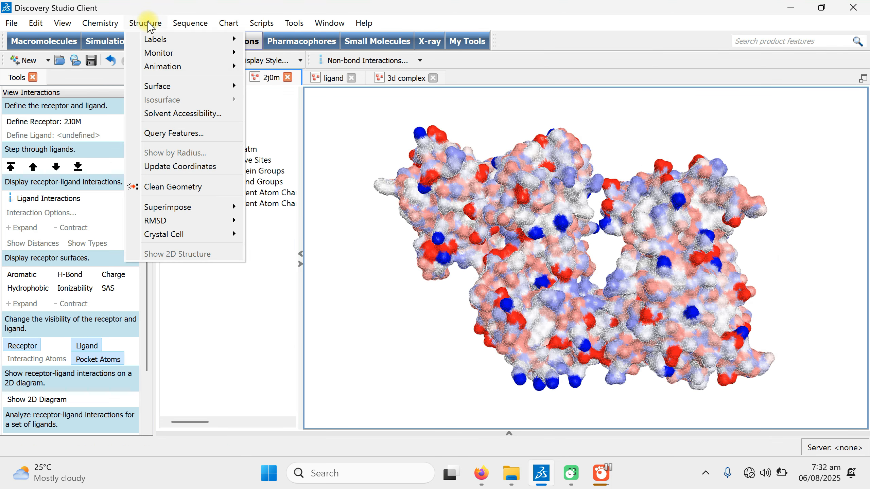
pyautogui.moveTo(177, 89)
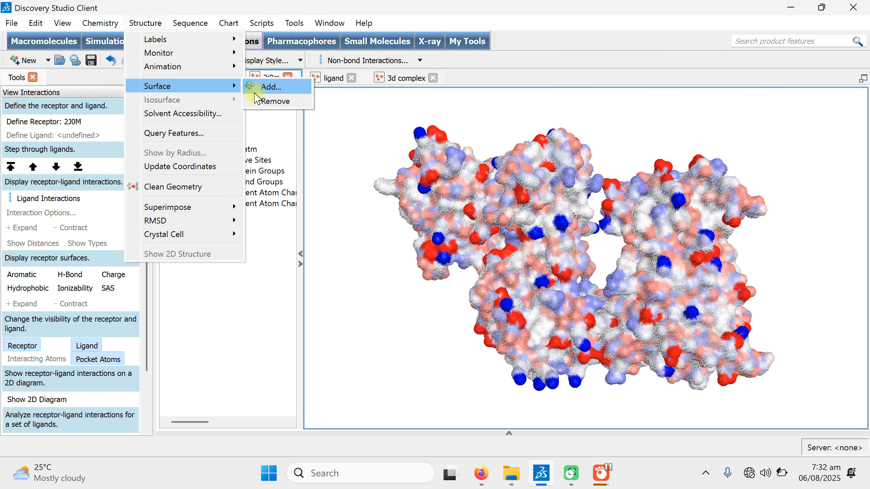
pyautogui.click(277, 101)
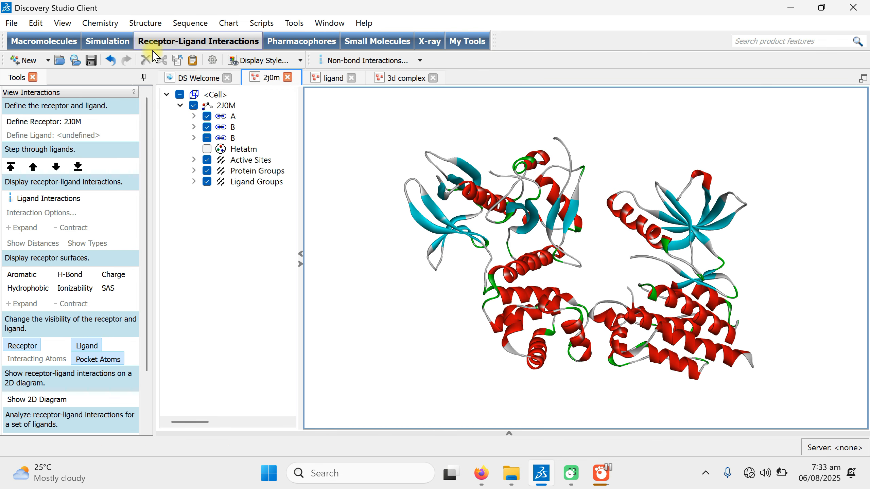
# - Add a Soft wire mesh surface coloured by Atom Charge to the 2j0m structure and inspect it
pyautogui.click(145, 24)
pyautogui.moveTo(171, 87)
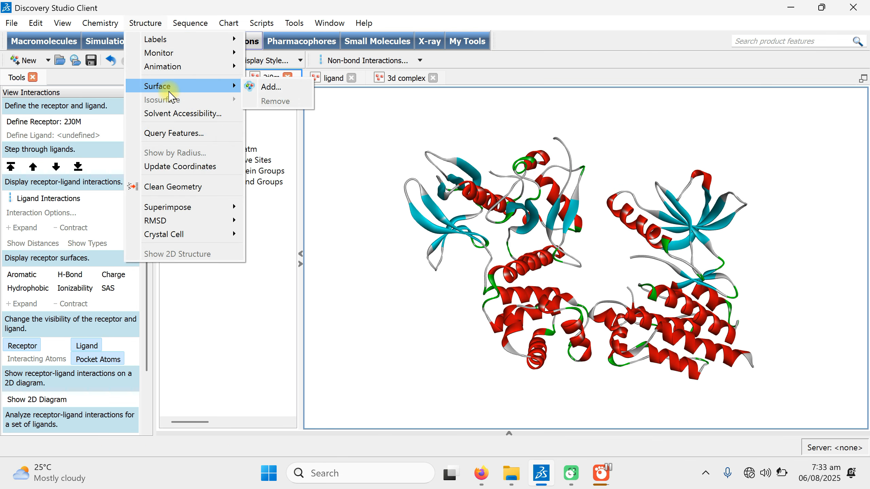
pyautogui.click(259, 86)
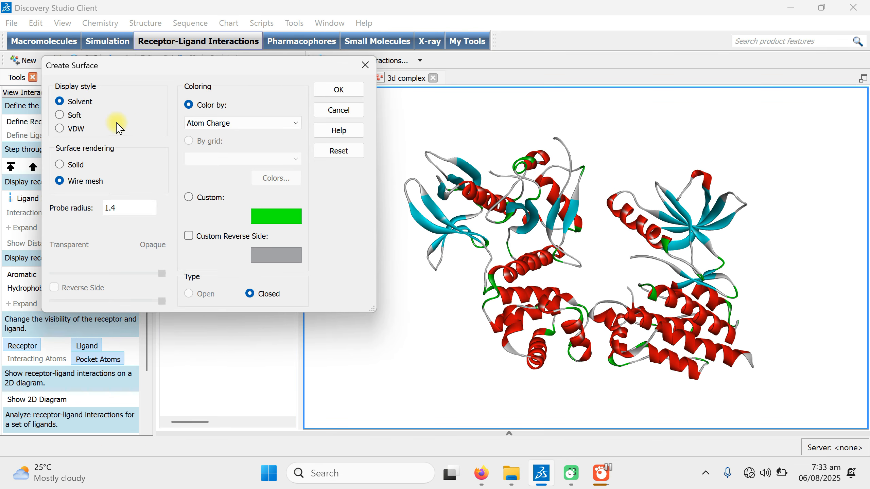
pyautogui.click(60, 116)
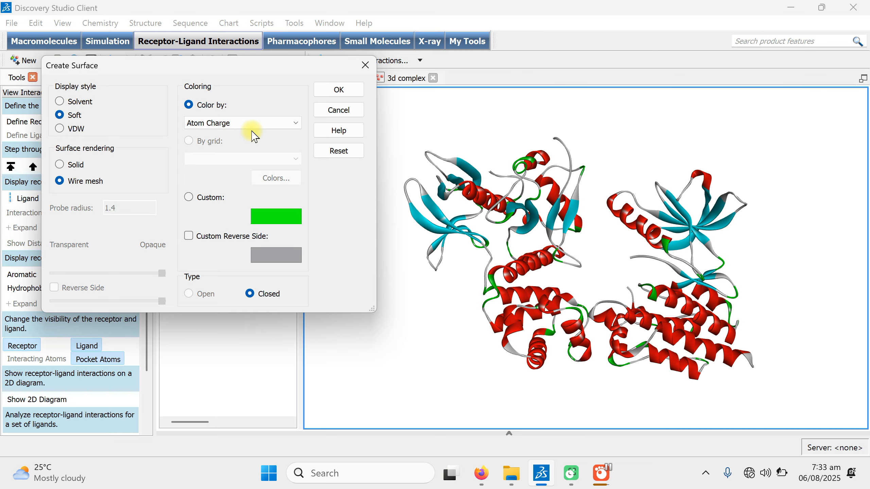
pyautogui.click(336, 91)
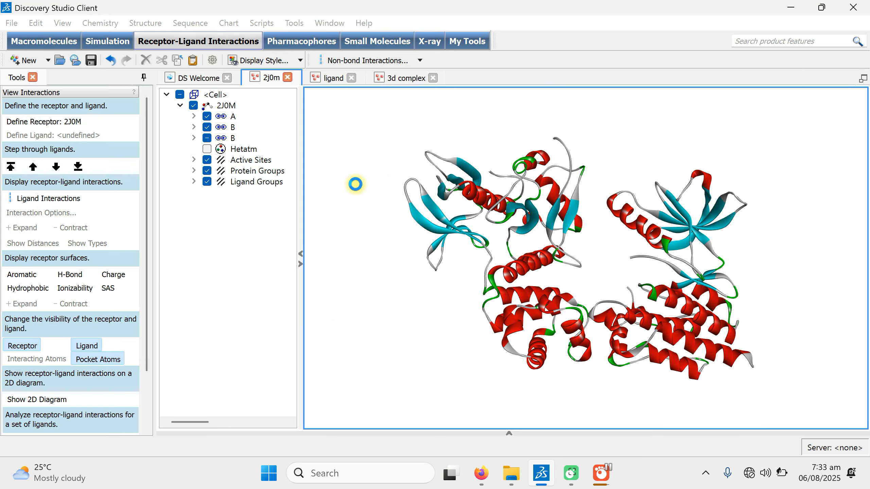
pyautogui.moveTo(781, 274); pyautogui.dragTo(558, 274, button='right')
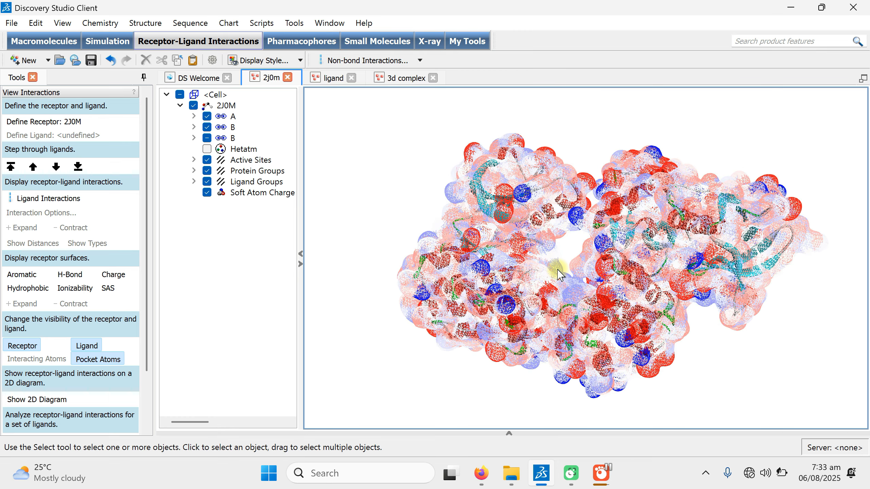
# - Add a VDW wire mesh surface coloured by Atom Charge to the 2j0m structure and inspect it
pyautogui.click(145, 22)
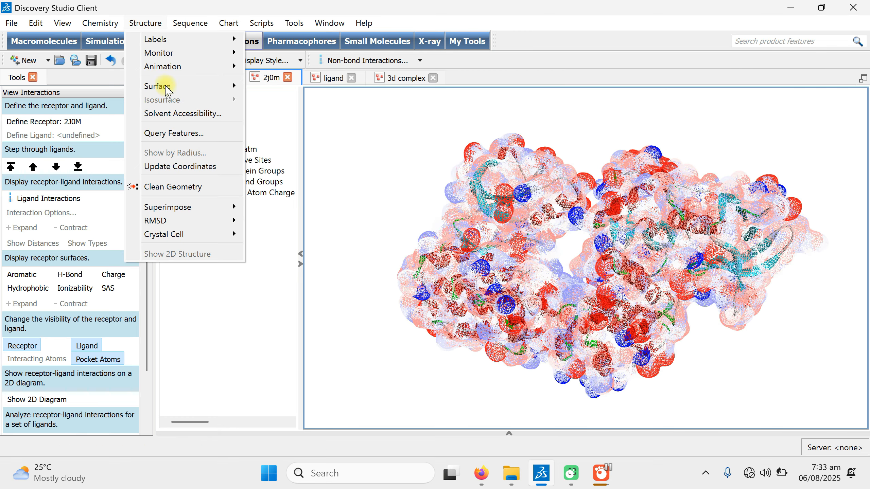
pyautogui.moveTo(170, 92)
pyautogui.click(258, 88)
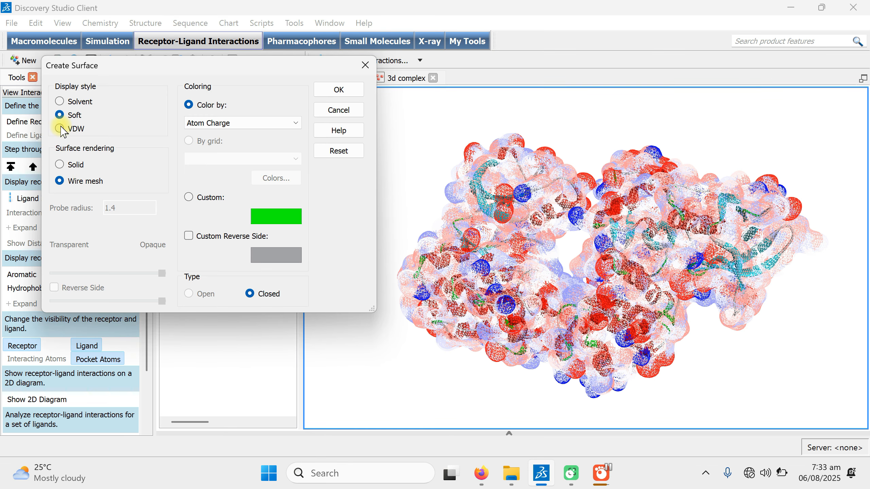
pyautogui.click(59, 129)
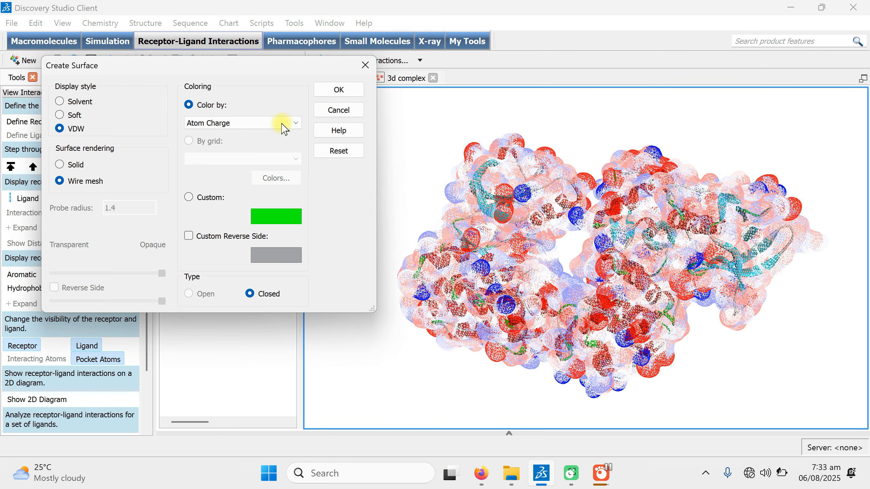
pyautogui.click(352, 94)
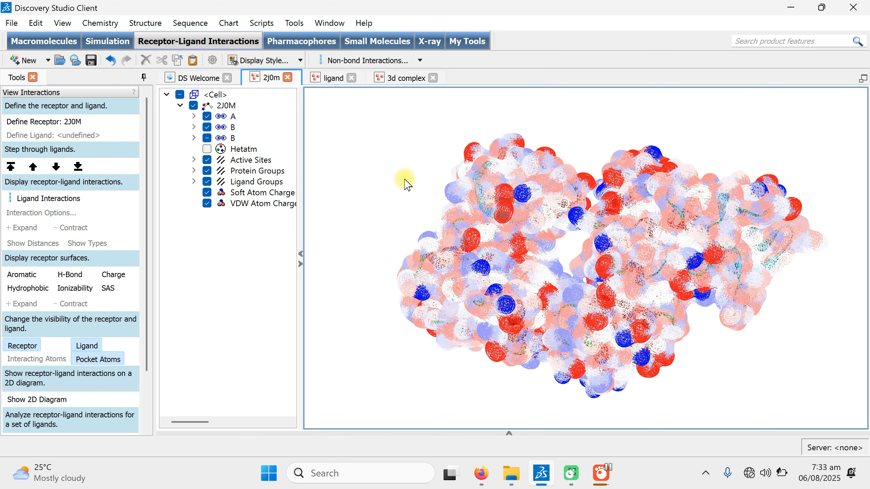
pyautogui.moveTo(601, 282); pyautogui.dragTo(502, 257, button='right')
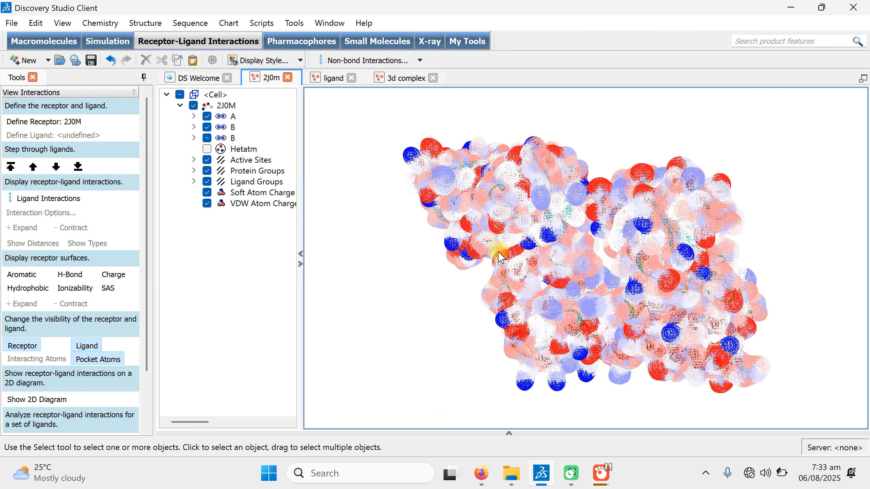
# - Remove the Soft and VDW Atom Charge surfaces from the 2j0m structure and make the Hetatm group visible
pyautogui.click(143, 22)
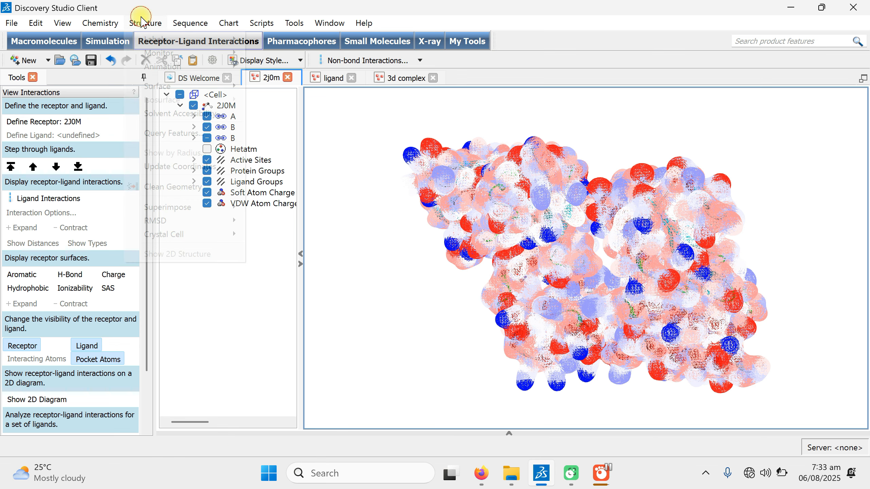
pyautogui.moveTo(192, 86)
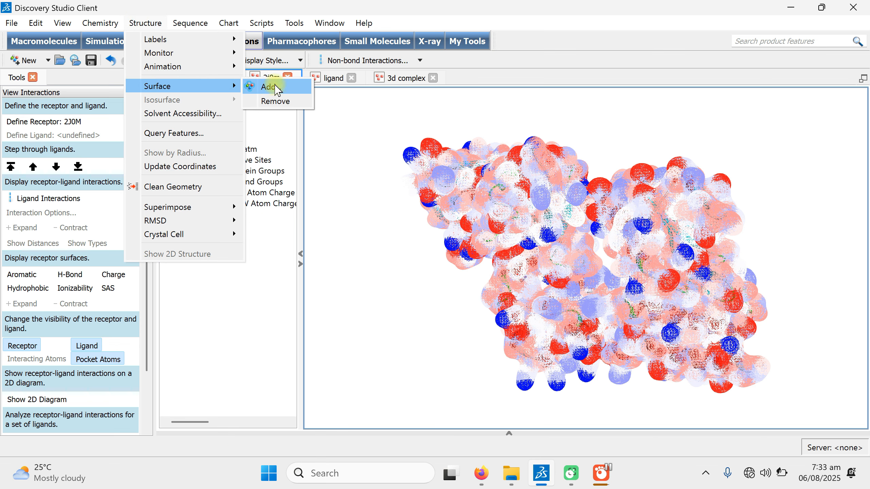
pyautogui.click(273, 101)
pyautogui.click(208, 150)
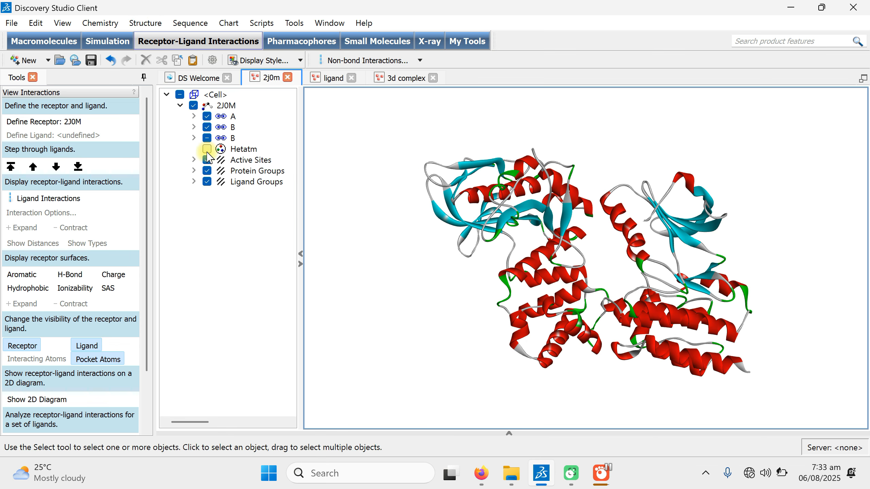
pyautogui.click(208, 150)
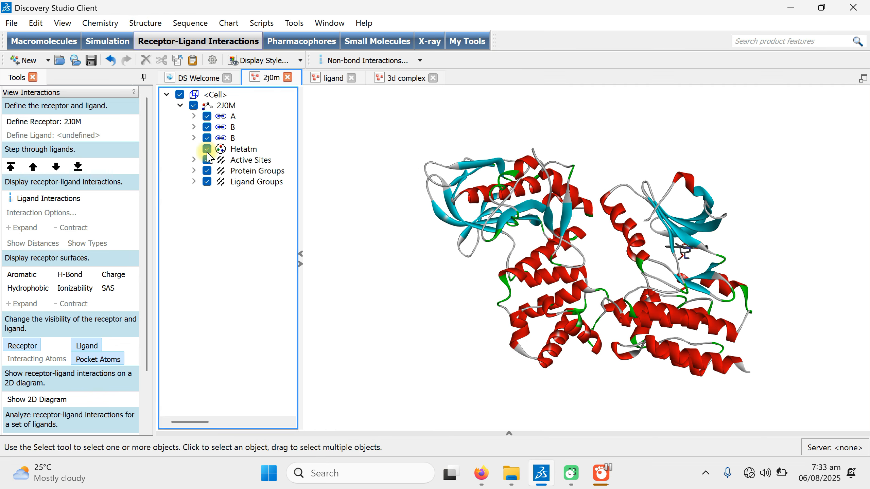
# - Add a closed VDW wire mesh surface coloured by Hydrophobicity to the 2j0m structure
pyautogui.click(137, 25)
pyautogui.moveTo(154, 87)
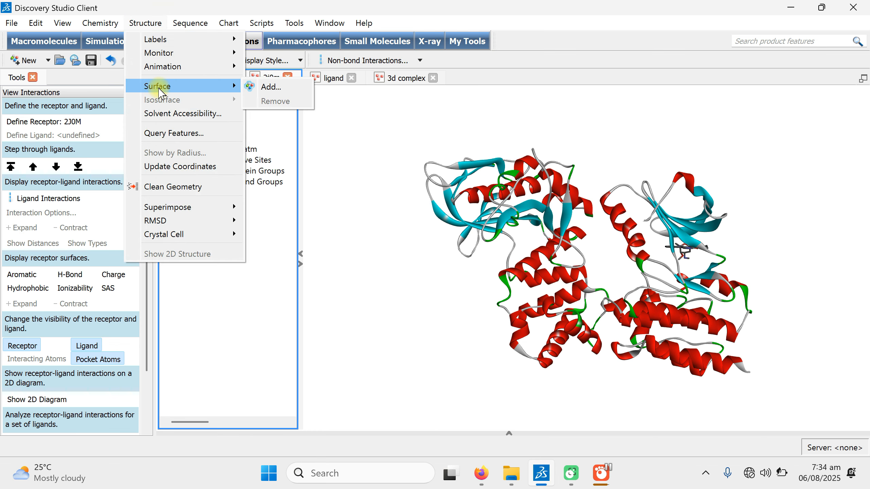
pyautogui.click(269, 87)
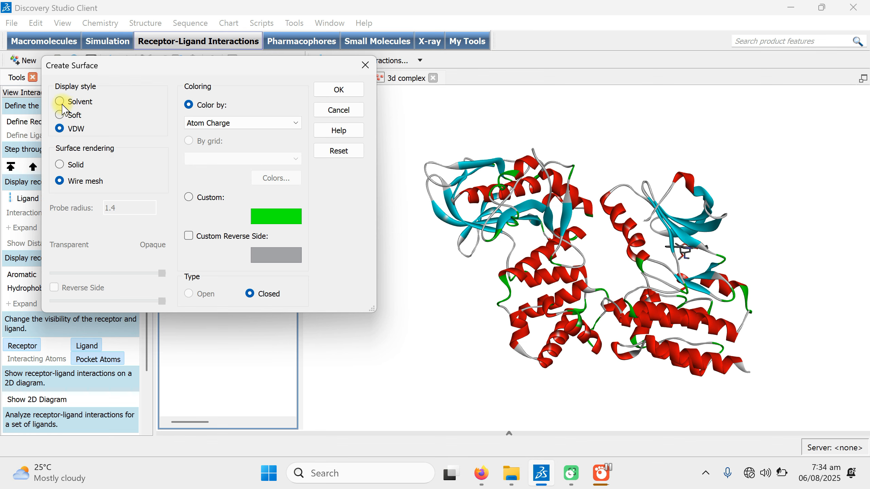
pyautogui.click(214, 123)
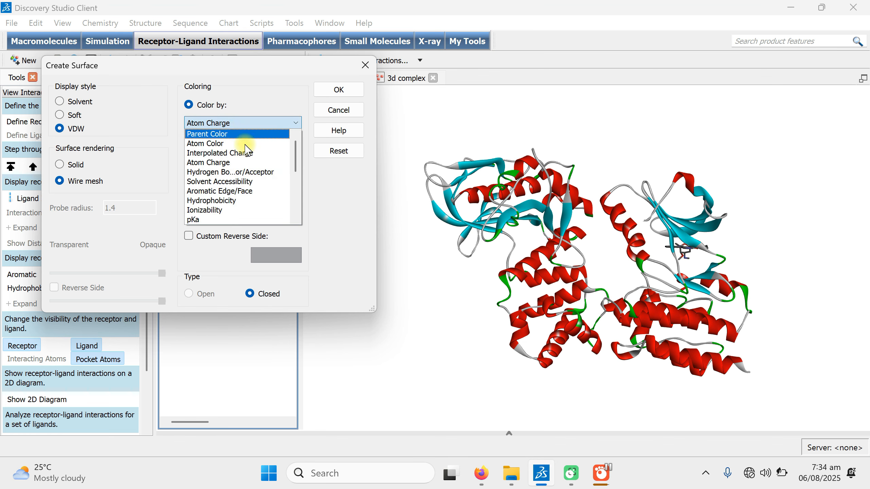
pyautogui.scroll(-1, 246, 201)
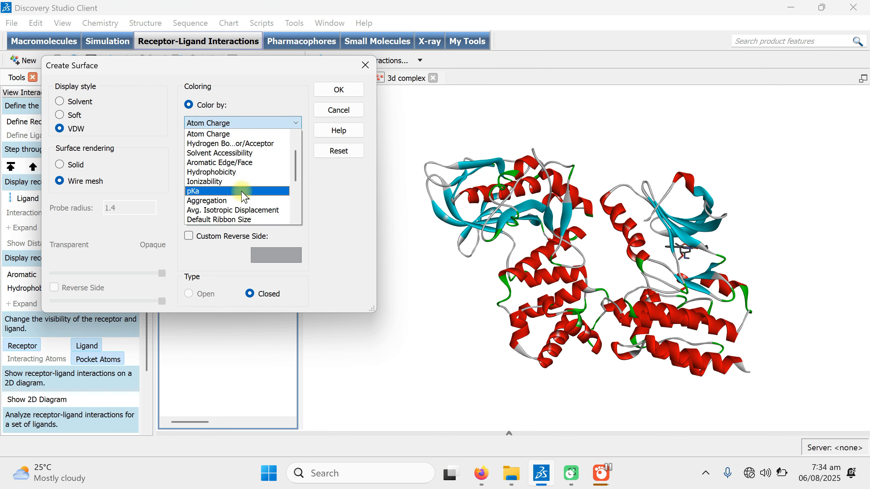
pyautogui.click(236, 173)
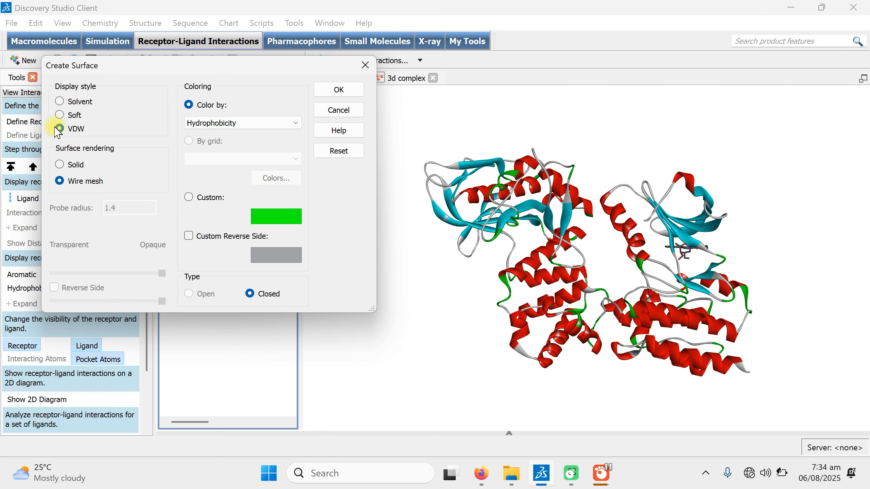
pyautogui.click(333, 94)
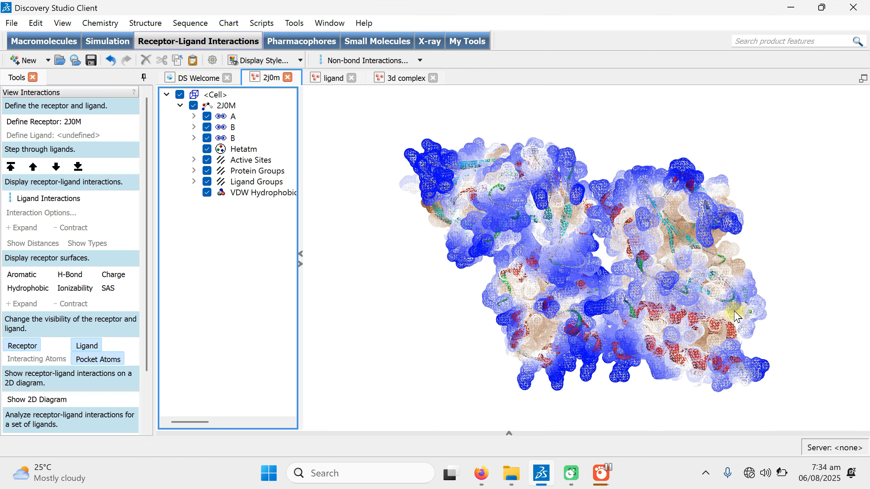
pyautogui.click(791, 230)
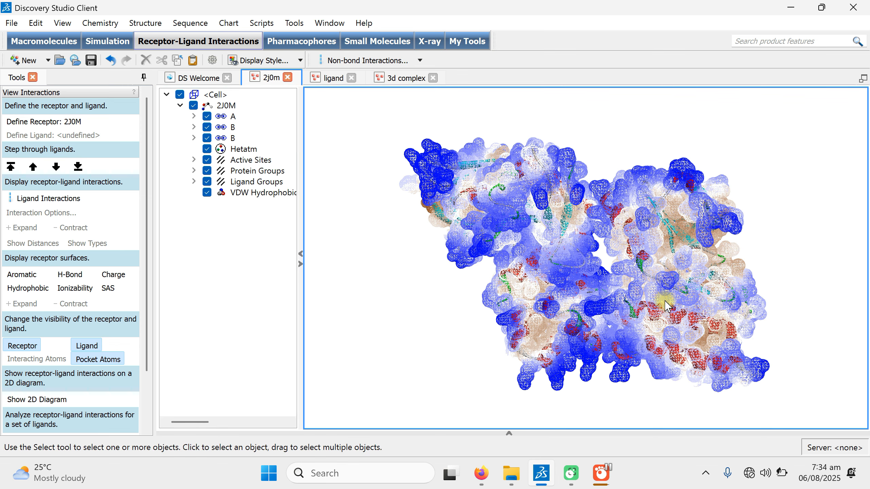